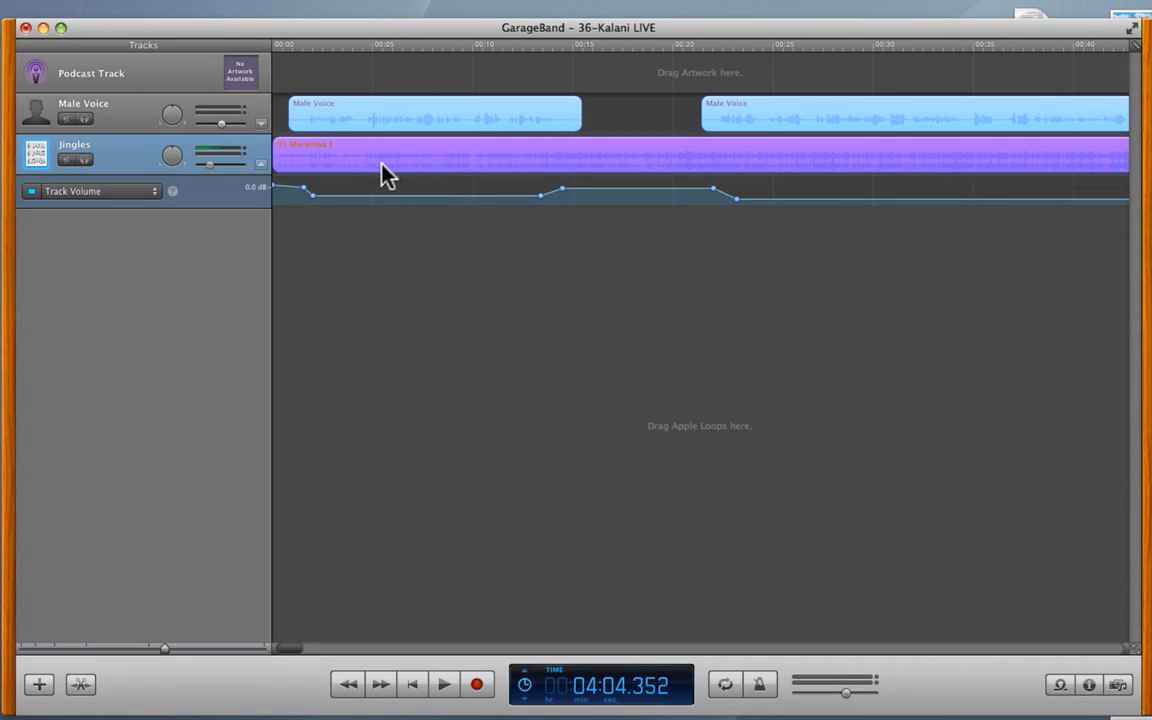
# - Select the Male Voice and Jingles tracks, then mute the Jingles track
pyautogui.click(134, 127)
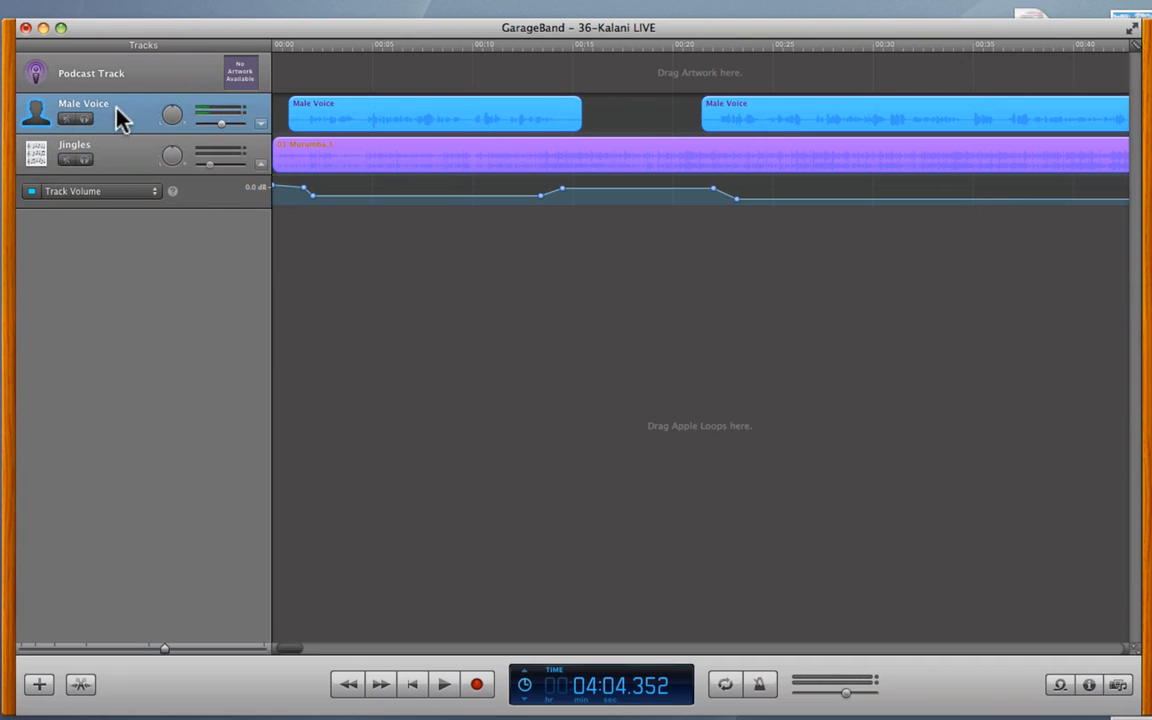
pyautogui.click(133, 162)
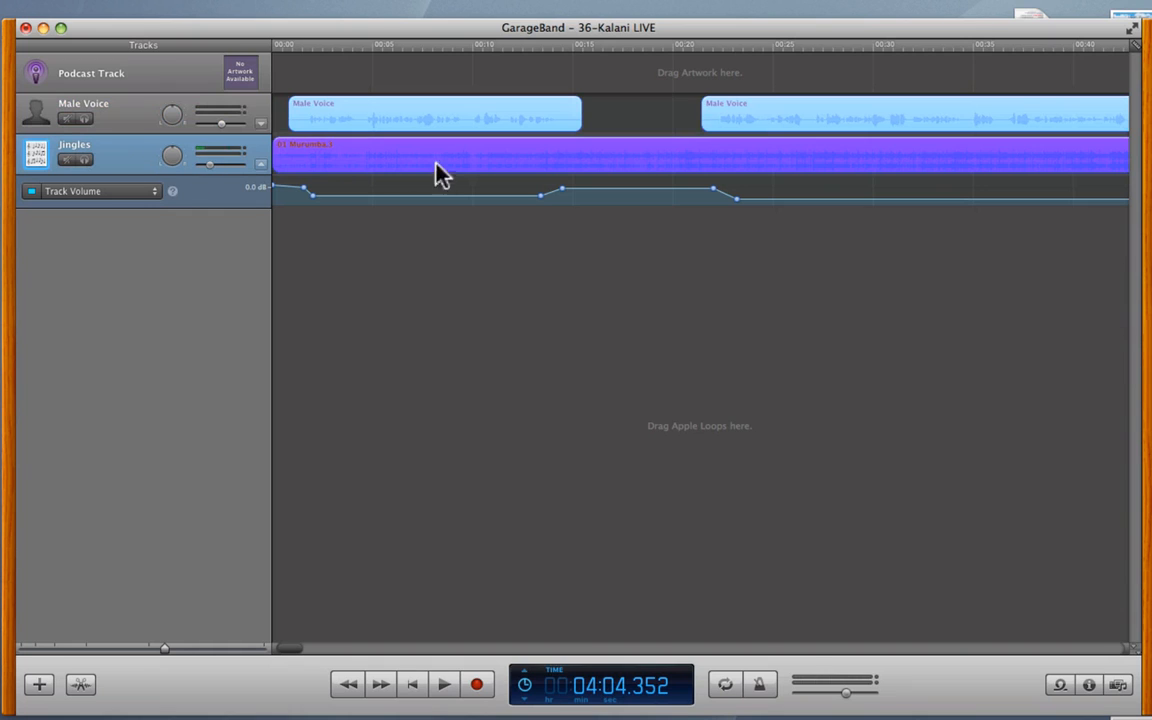
pyautogui.click(136, 157)
pyautogui.click(123, 118)
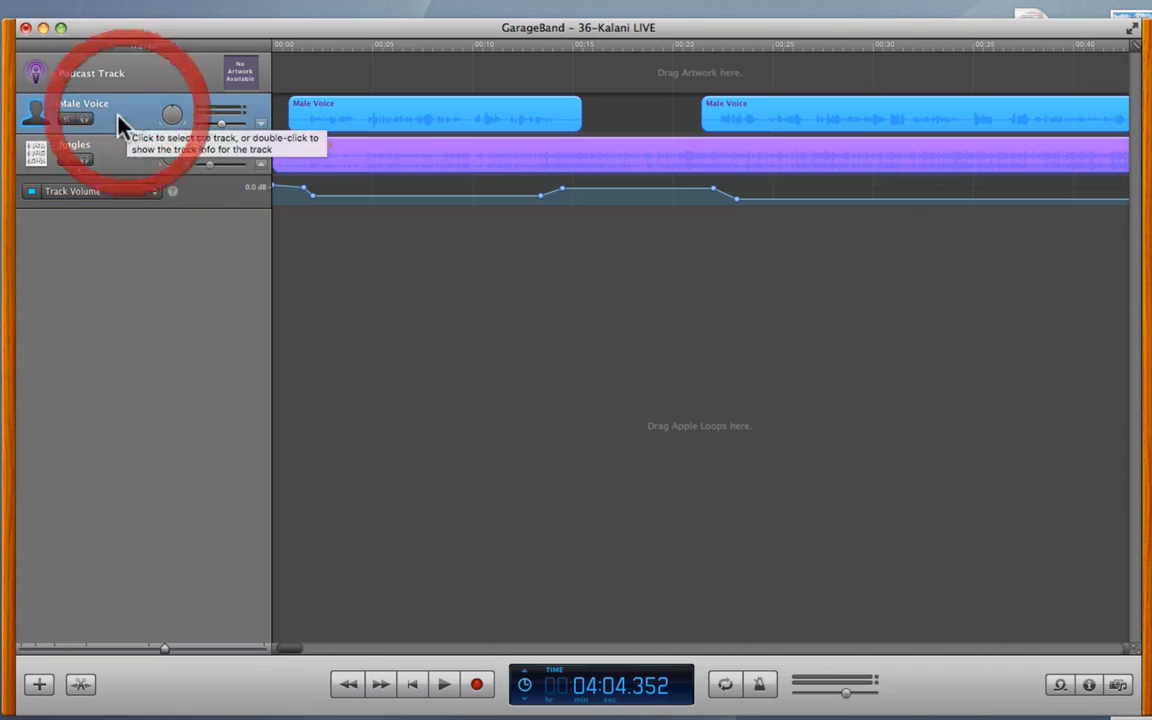
pyautogui.click(66, 160)
# - Play the voice alone from the start, stop near 9.6 seconds, and unmute Jingles
pyautogui.moveTo(287, 47); pyautogui.dragTo(273, 43)
pyautogui.press('space')
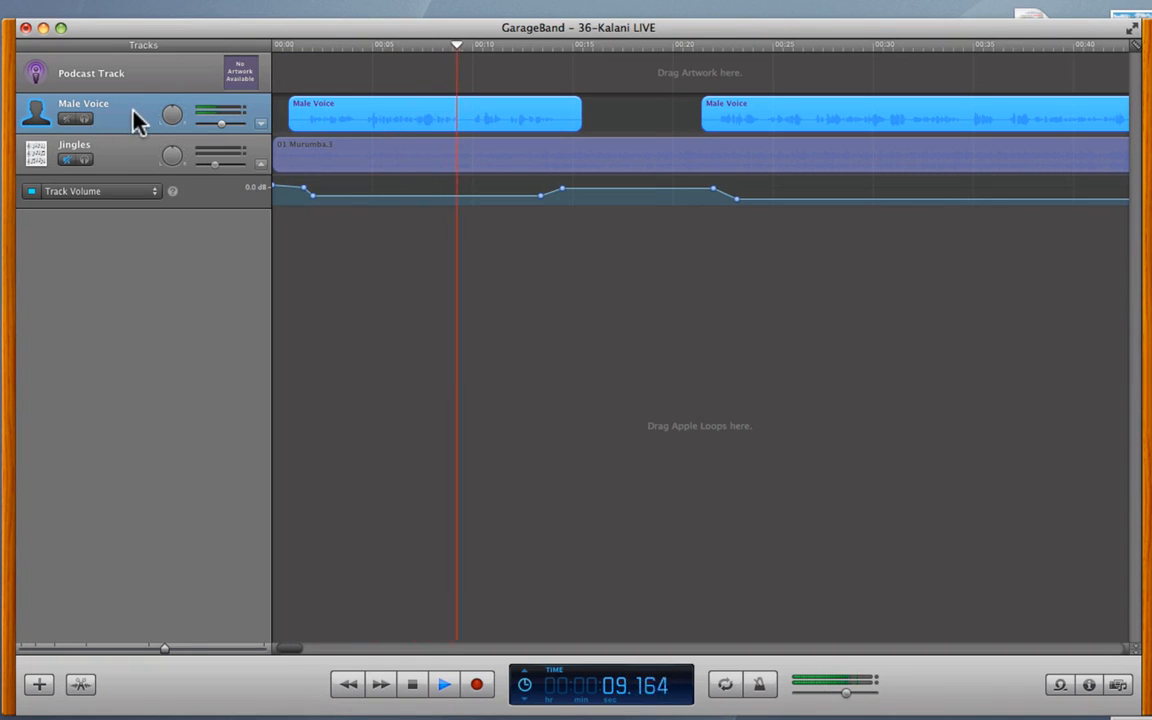
pyautogui.press('space')
pyautogui.click(70, 158)
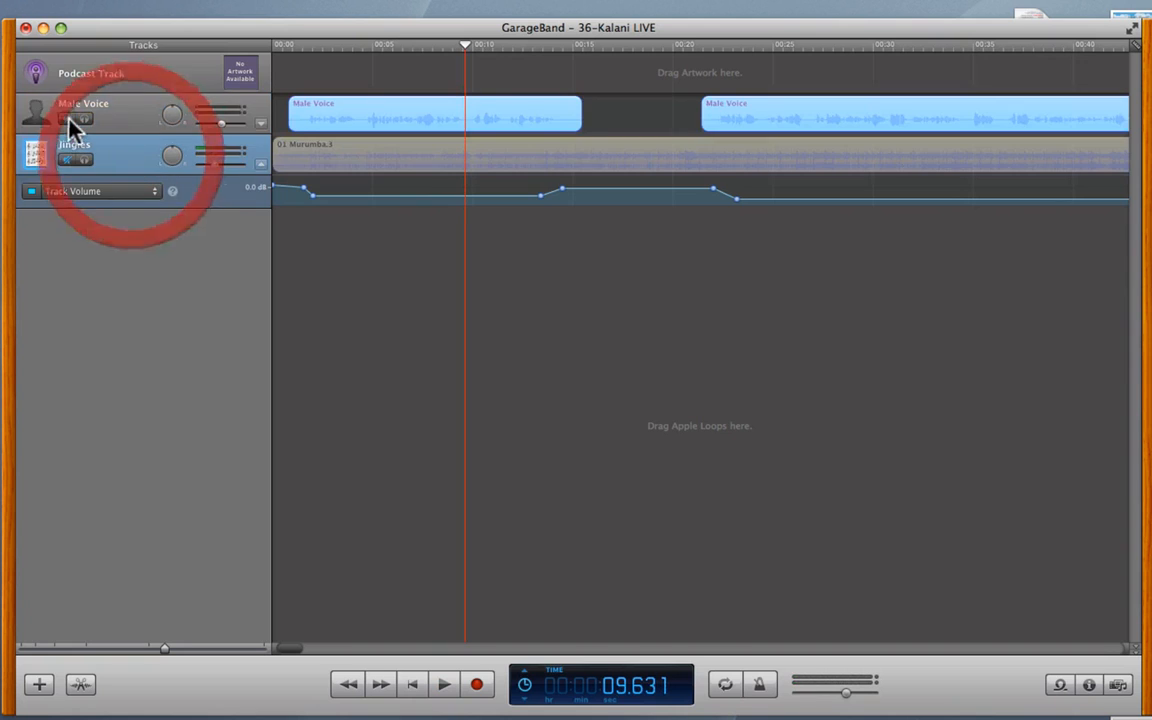
pyautogui.click(261, 166)
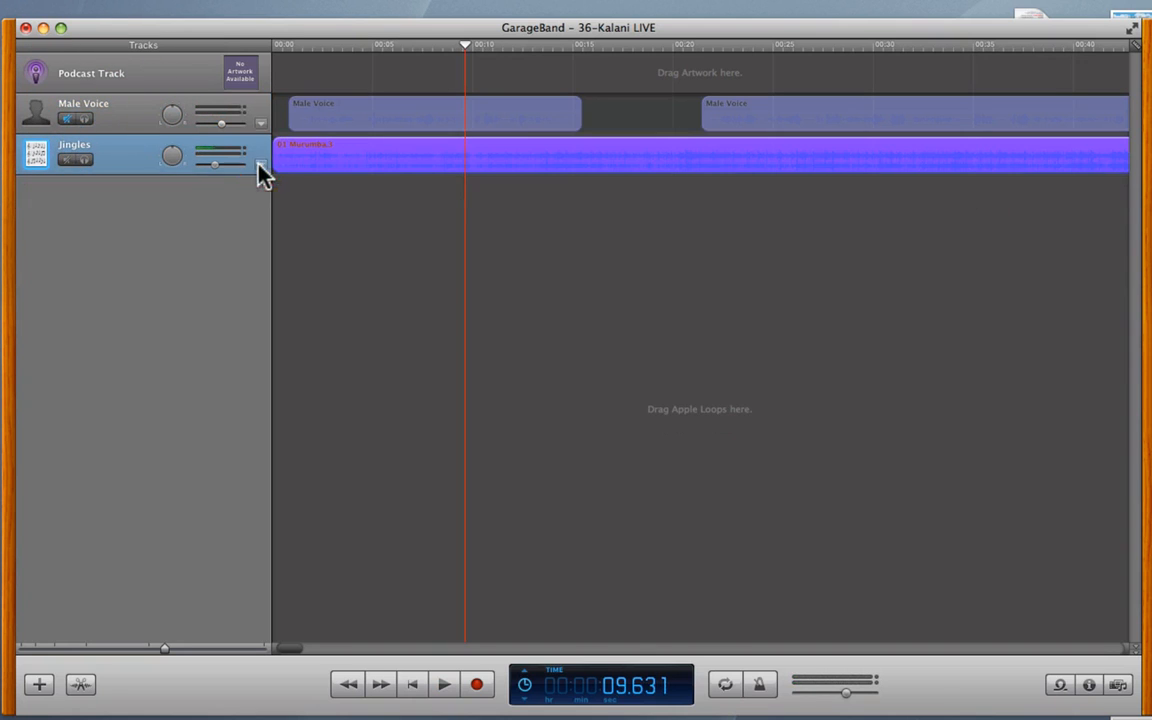
pyautogui.click(261, 166)
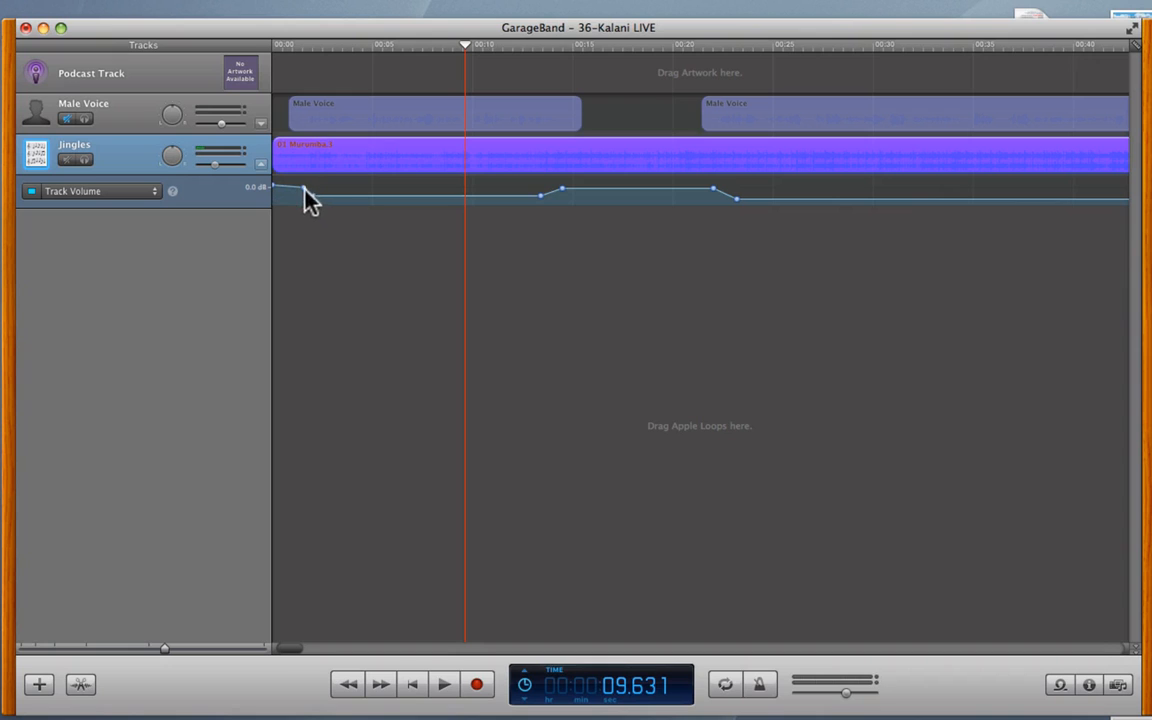
# - Play the jingle alone from near the start of the timeline, then stop
pyautogui.moveTo(465, 47); pyautogui.dragTo(311, 50)
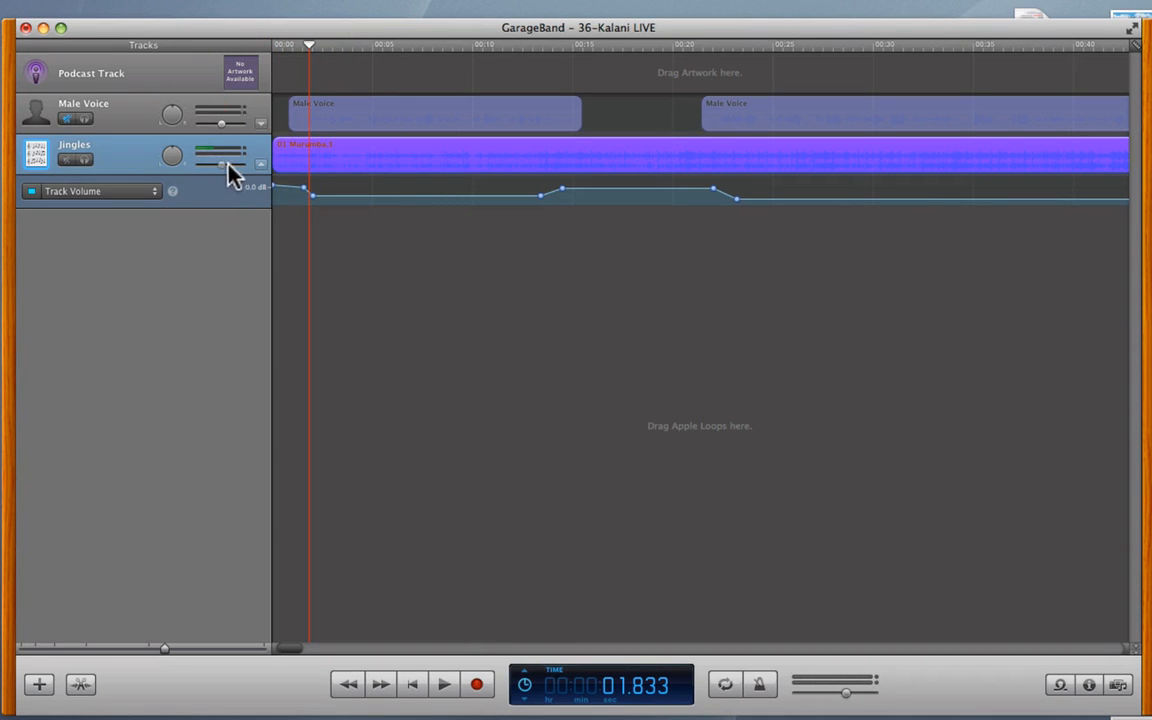
pyautogui.moveTo(311, 50); pyautogui.dragTo(254, 42)
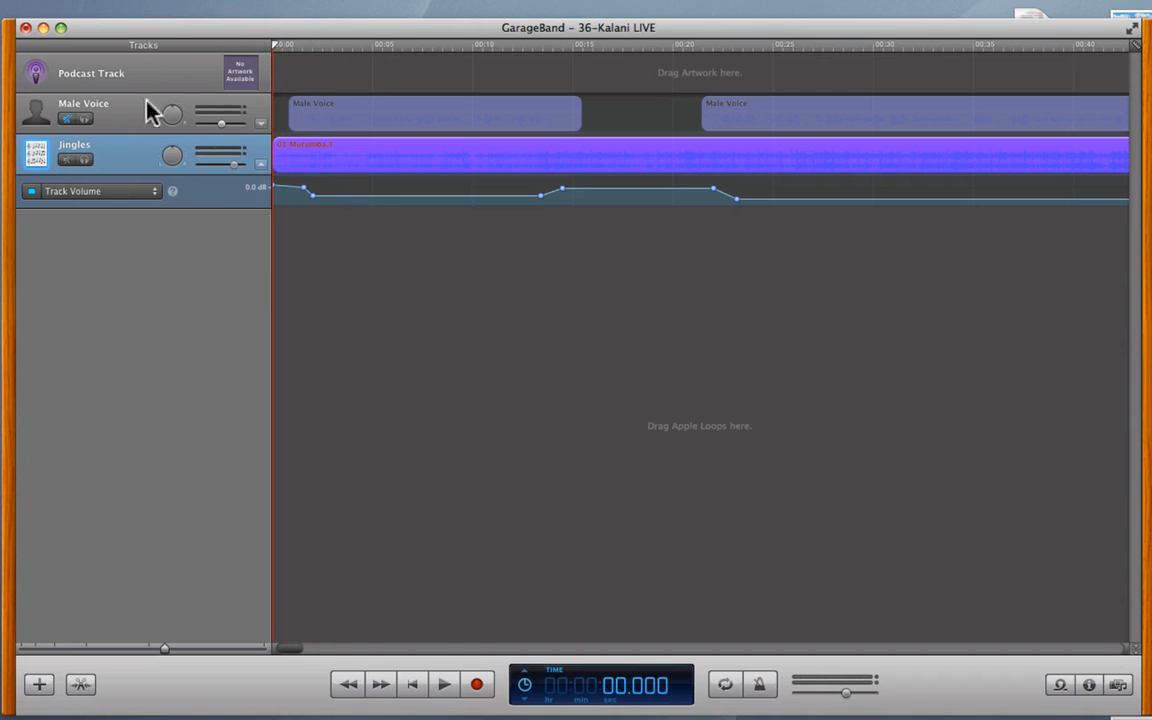
pyautogui.press('space')
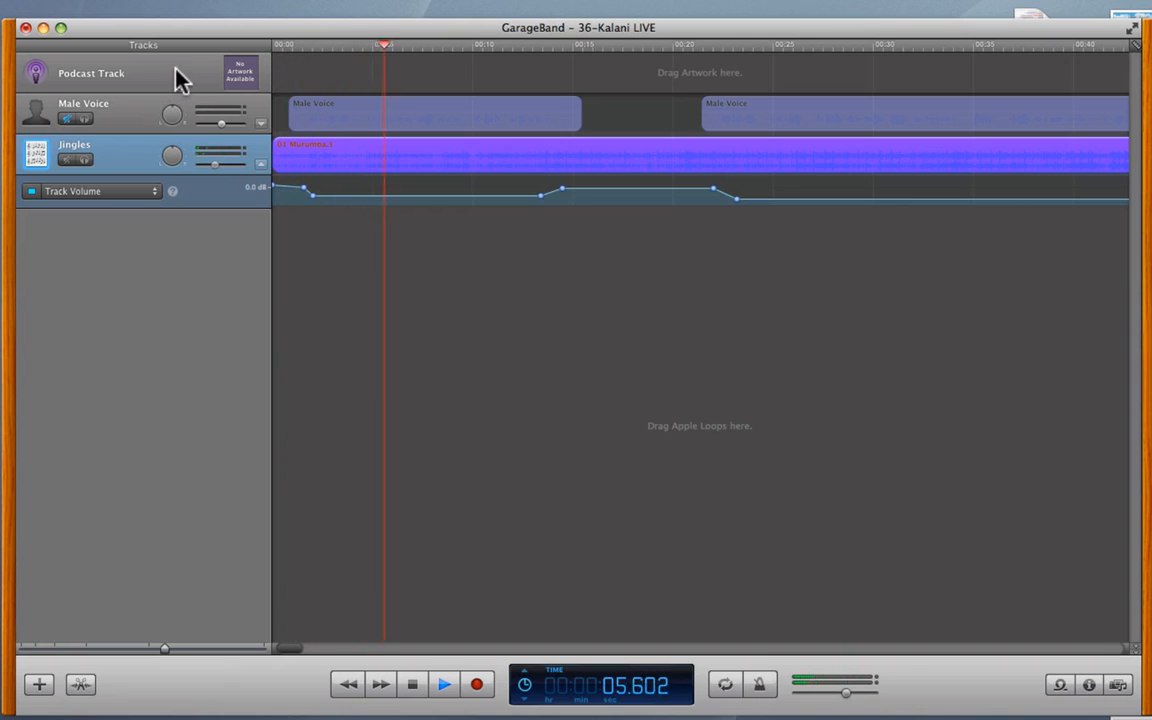
pyautogui.press('space')
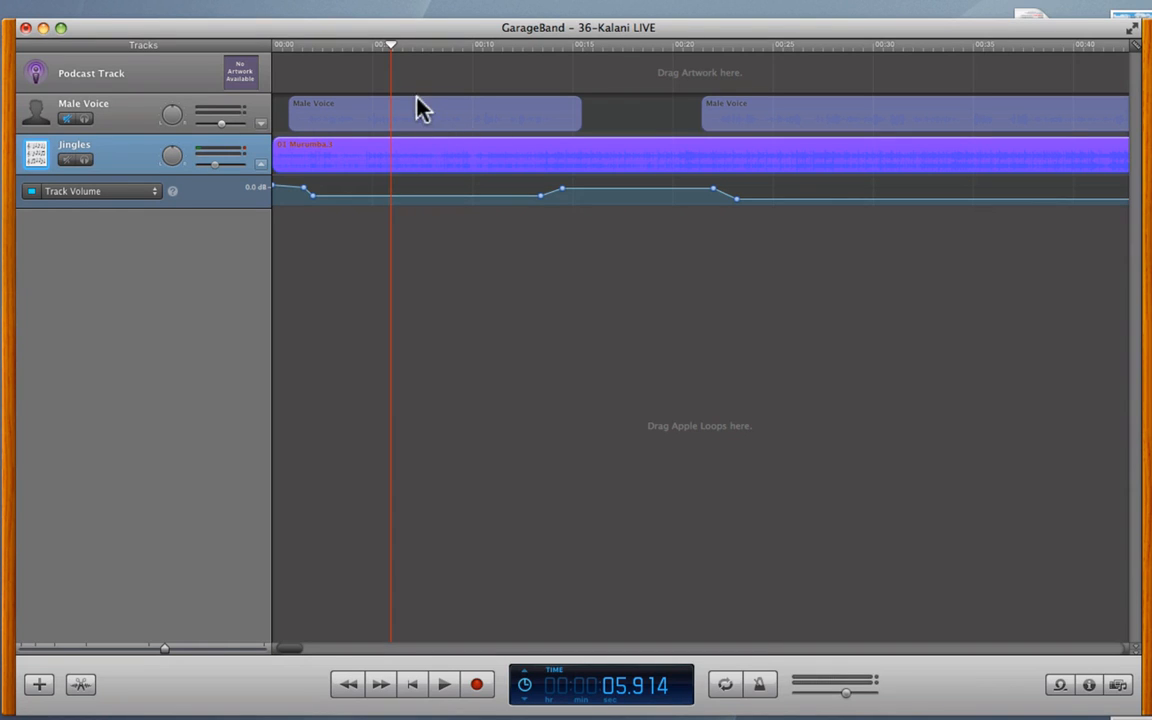
# - Unmute Male Voice and return the playhead to 00.000
pyautogui.click(66, 119)
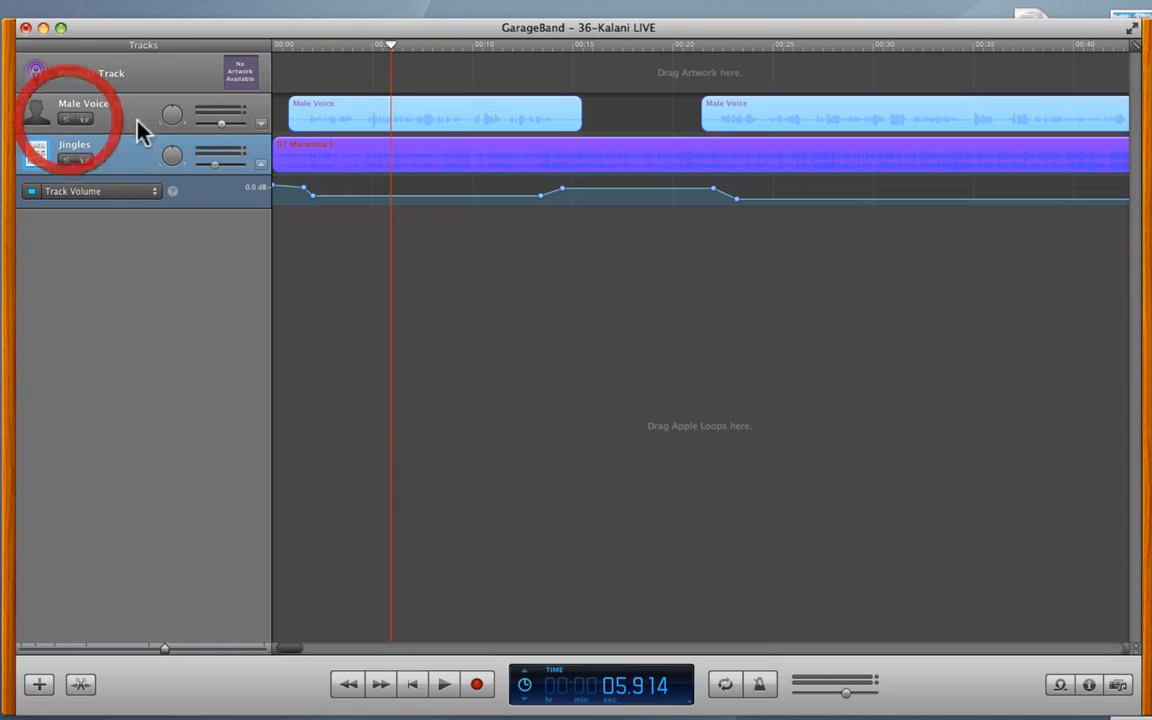
pyautogui.click(343, 47)
pyautogui.moveTo(343, 47); pyautogui.dragTo(257, 46)
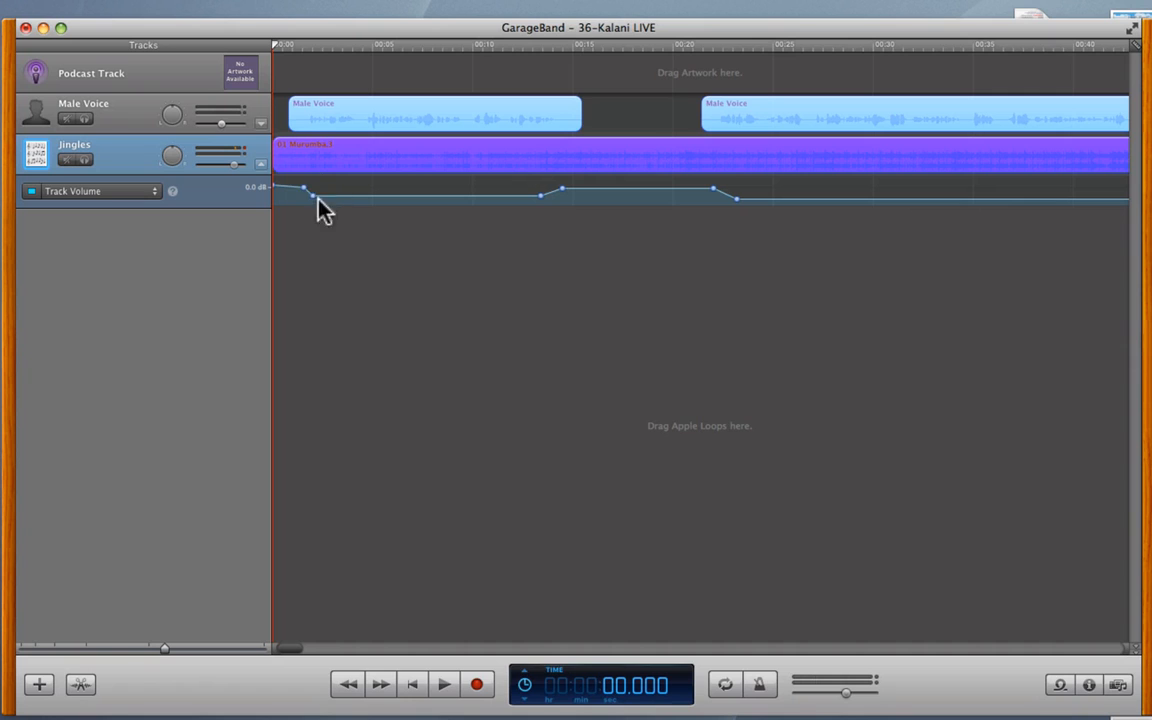
# - Play voice and jingle together, then drag the first Jingles volume point toward 2.2 dB
pyautogui.press('space')
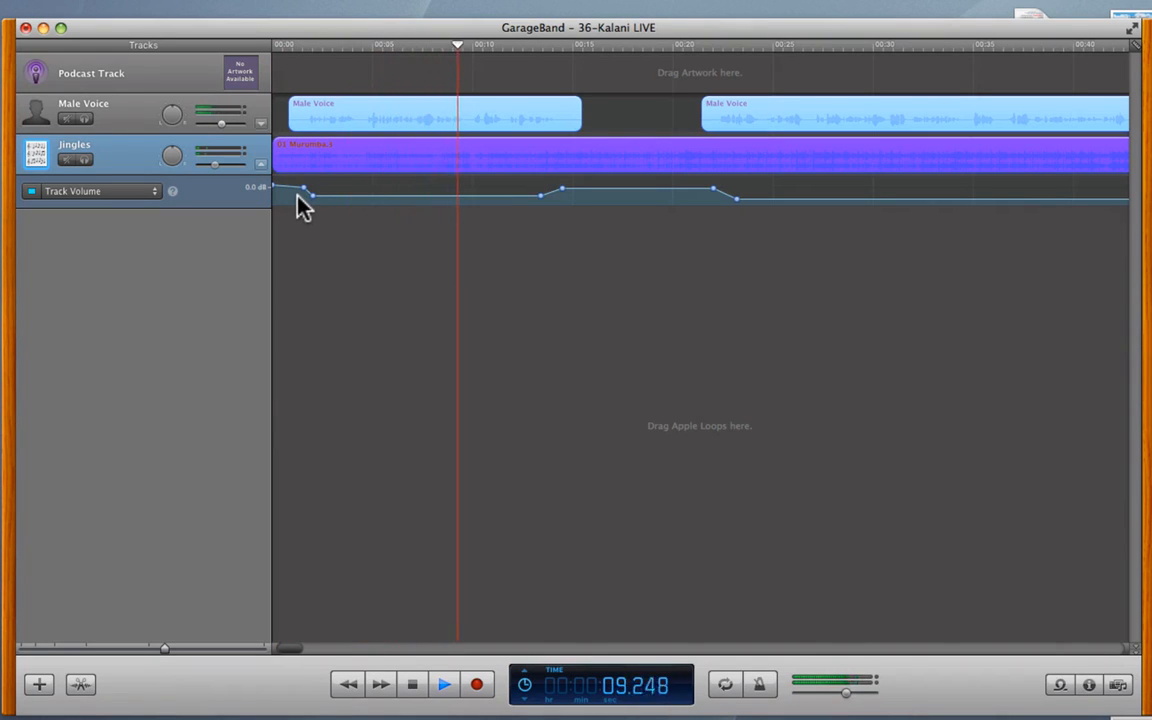
pyautogui.press('space')
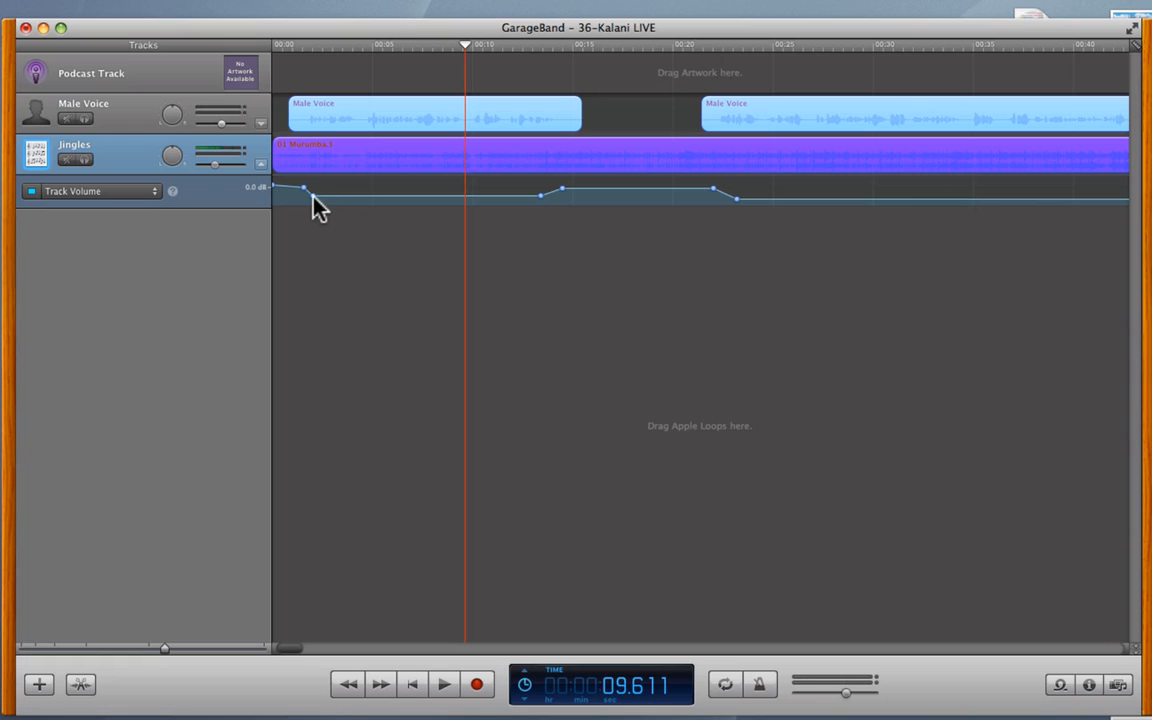
pyautogui.moveTo(313, 197)
pyautogui.click(313, 198)
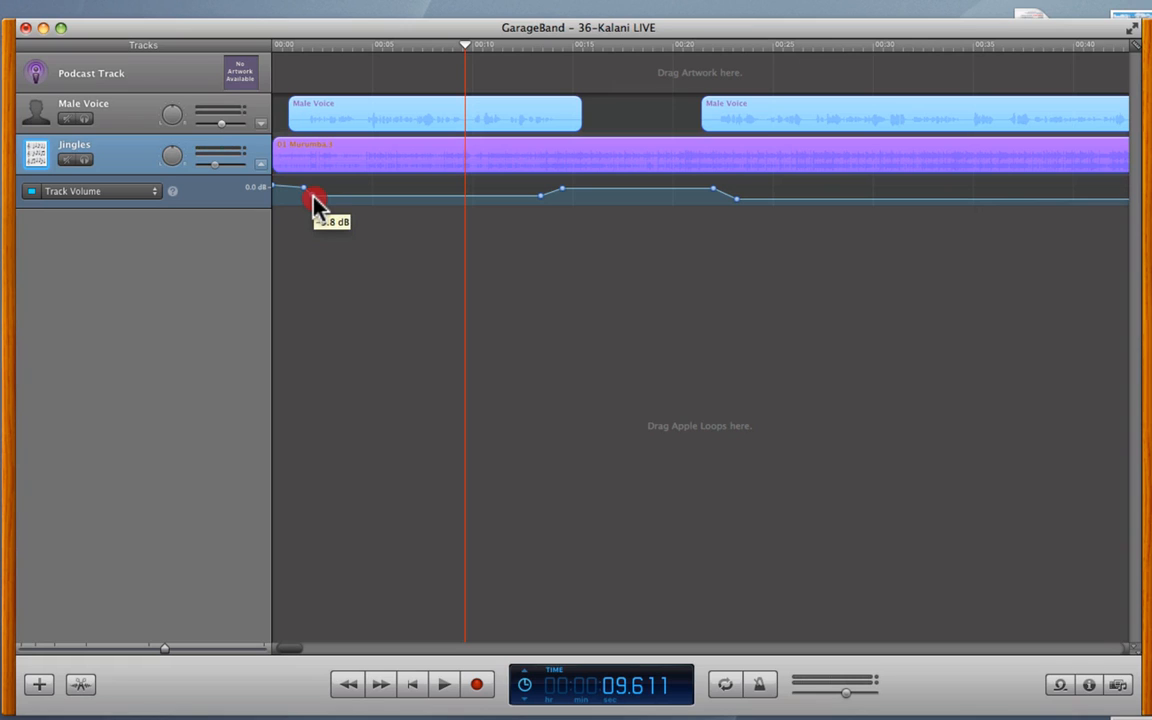
pyautogui.click(275, 187)
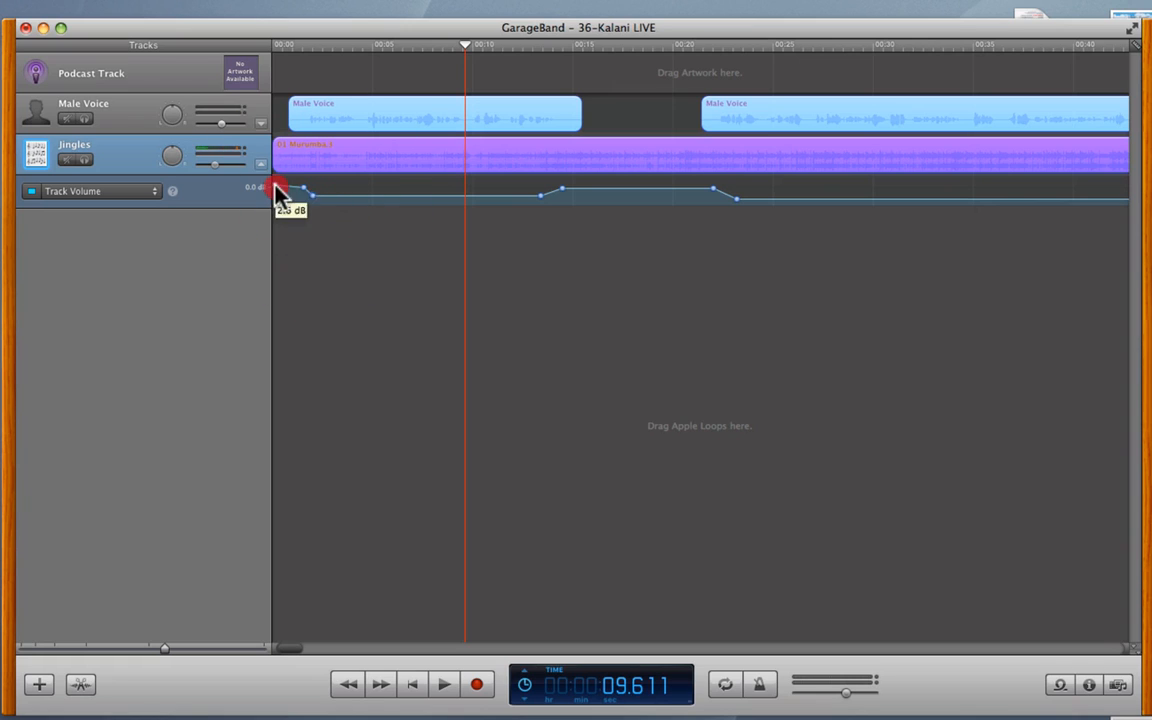
pyautogui.moveTo(277, 190); pyautogui.dragTo(265, 192)
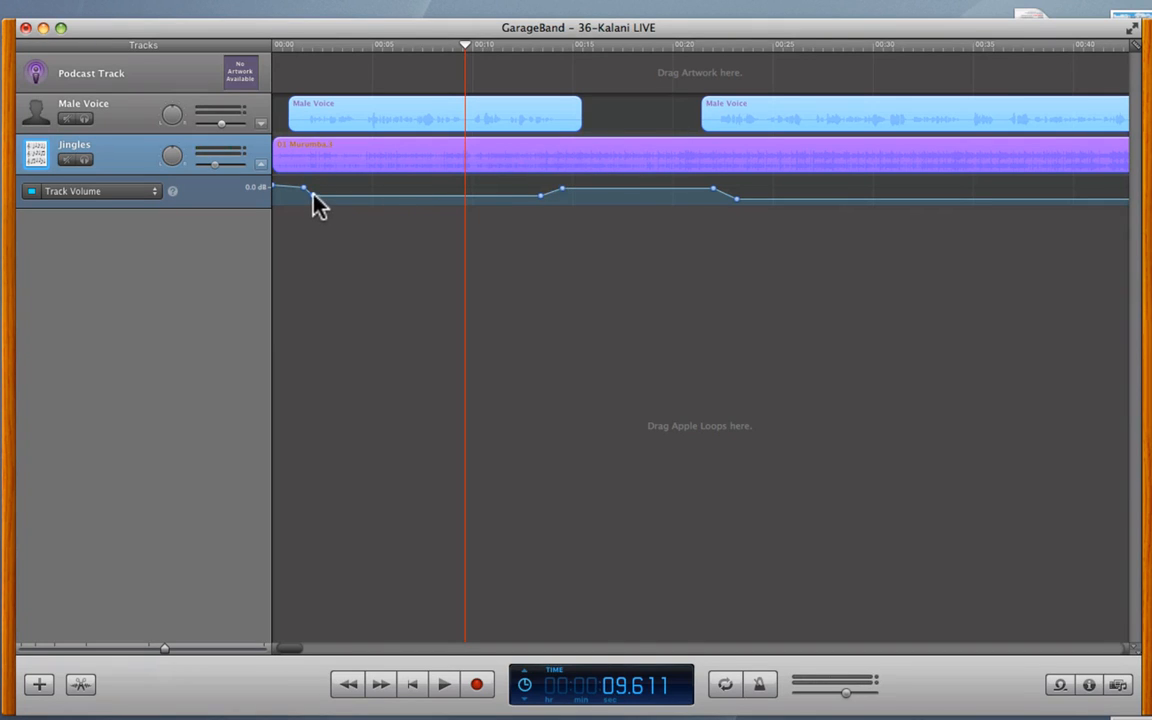
# - Check the Jingles dip level and trim the end of the first Male Voice clip
pyautogui.click(736, 199)
pyautogui.moveTo(737, 200)
pyautogui.moveTo(577, 133); pyautogui.dragTo(567, 133)
# - Trim the start of the second Male Voice clip and play back the result
pyautogui.click(705, 130)
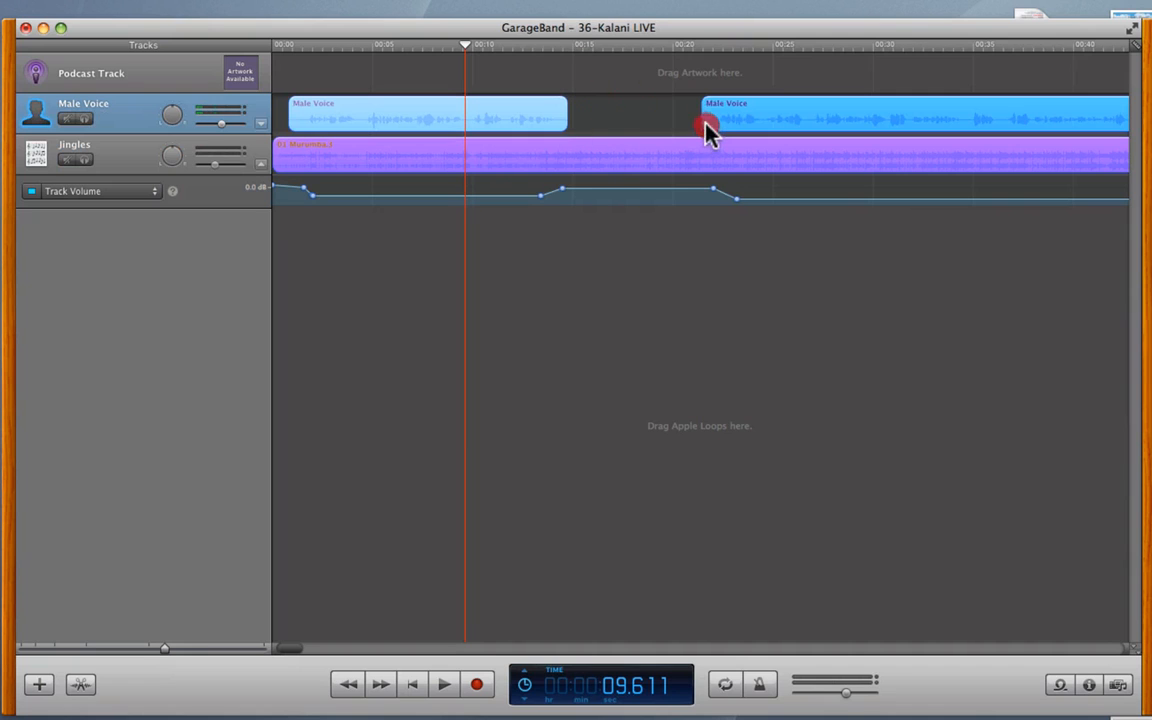
pyautogui.moveTo(705, 130); pyautogui.dragTo(711, 134)
pyautogui.press('space')
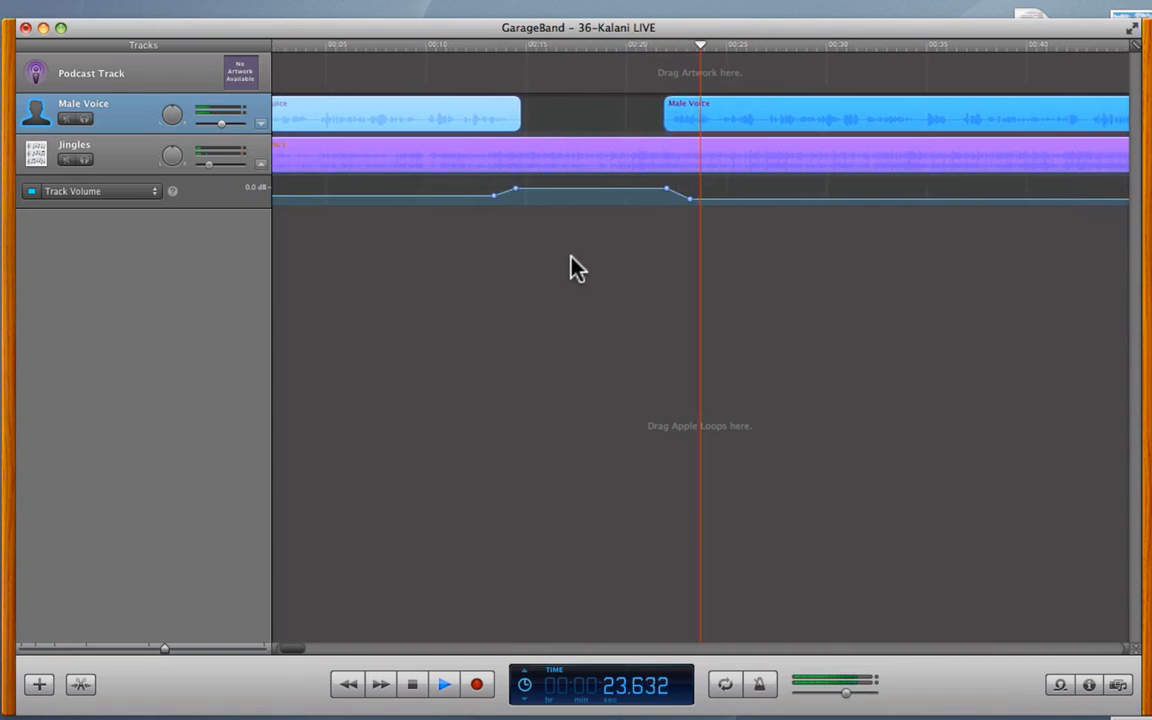
# - Stop playback, scroll the timeline right, and place the playhead around 1:24
pyautogui.press('space')
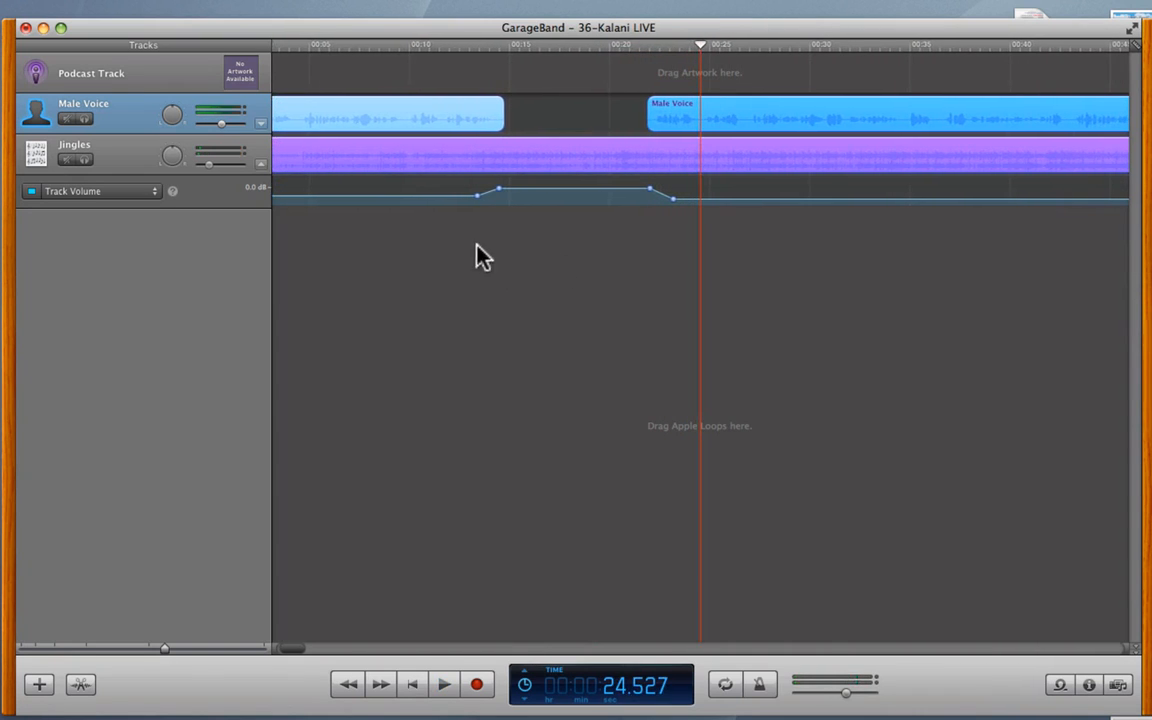
pyautogui.hscroll(-3, 484, 258)
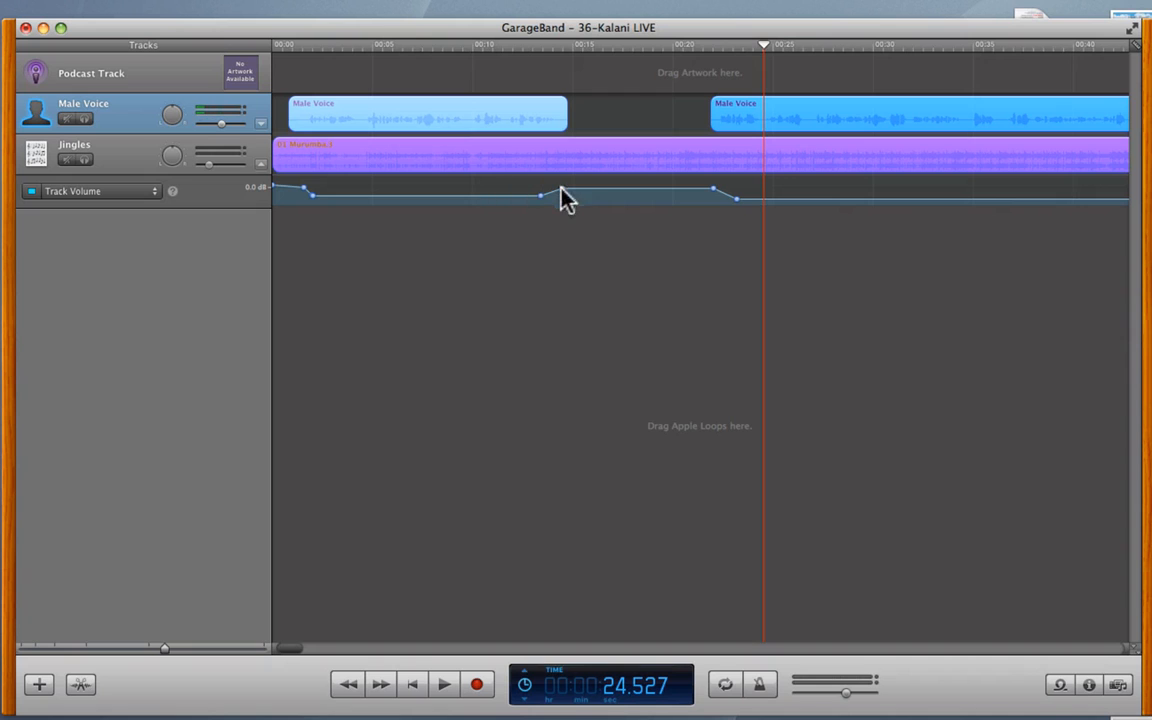
pyautogui.hscroll(10, 940, 272)
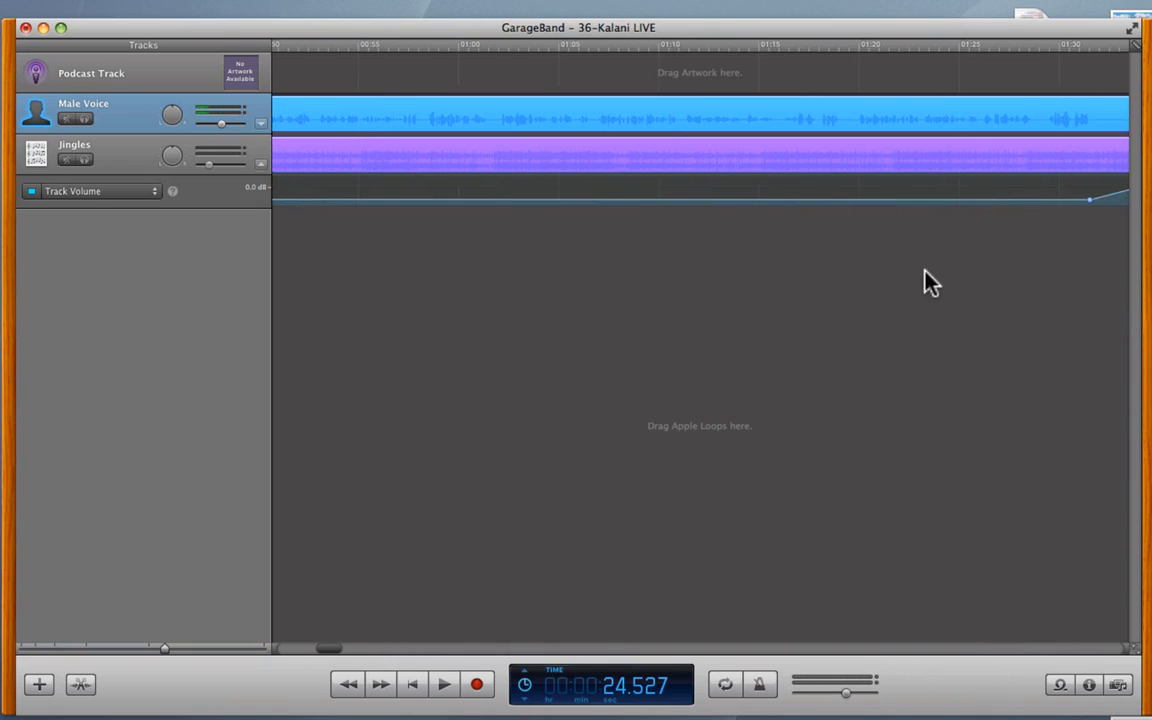
pyautogui.hscroll(5, 928, 283)
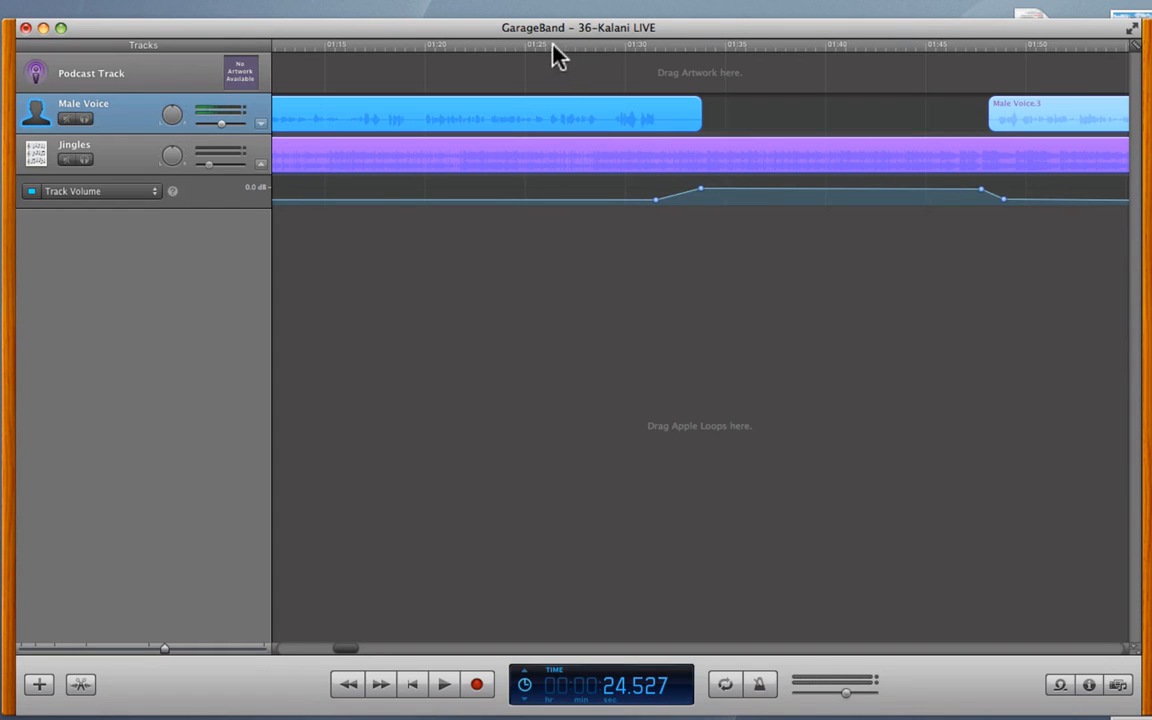
pyautogui.click(514, 42)
# - Play from about 1:24 over the ducked jingle, then scroll further right along the timeline
pyautogui.press('space')
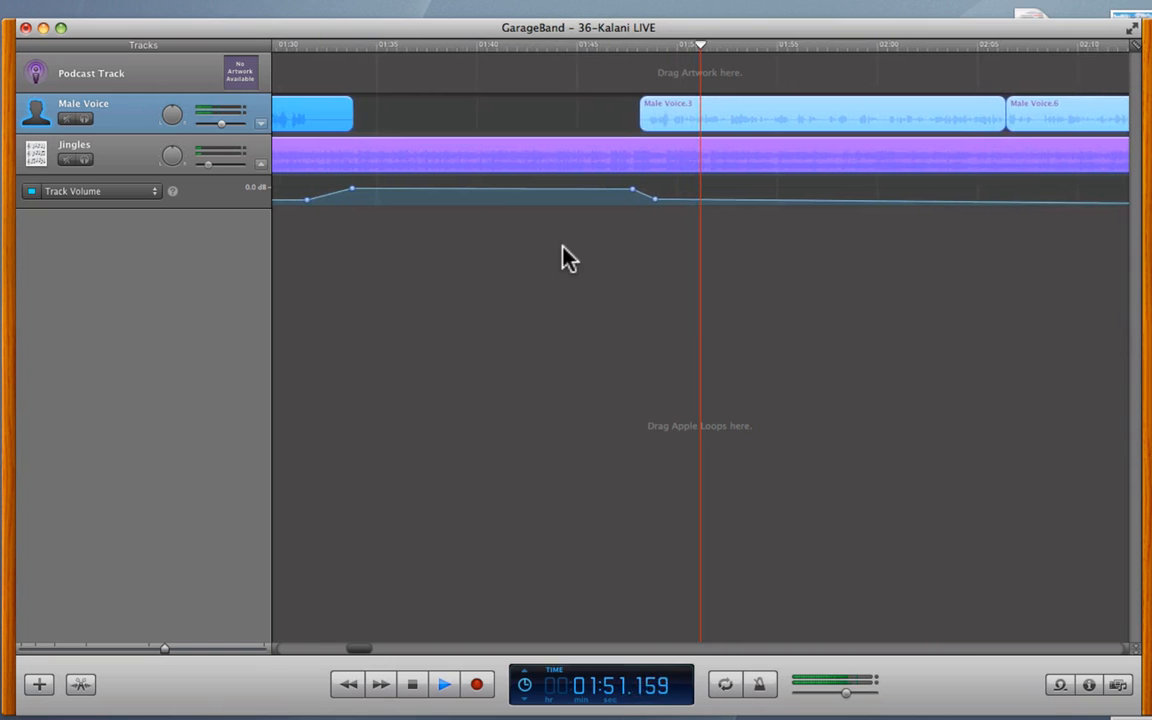
pyautogui.press('space')
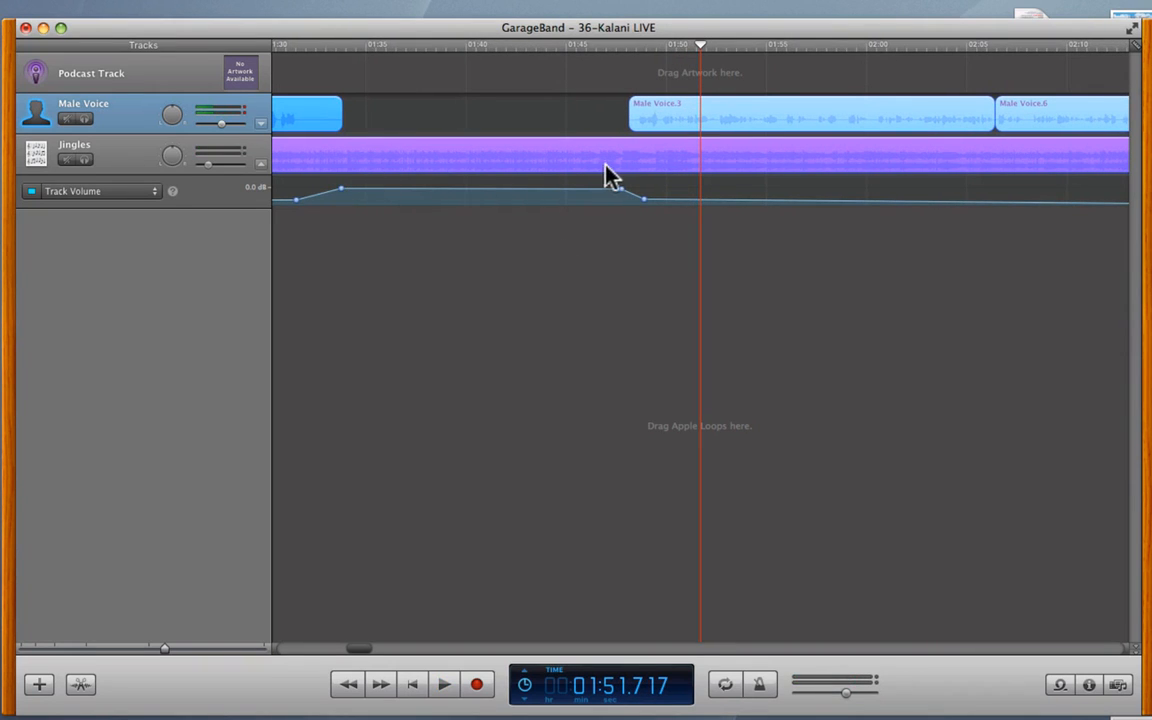
pyautogui.hscroll(-5, 449, 252)
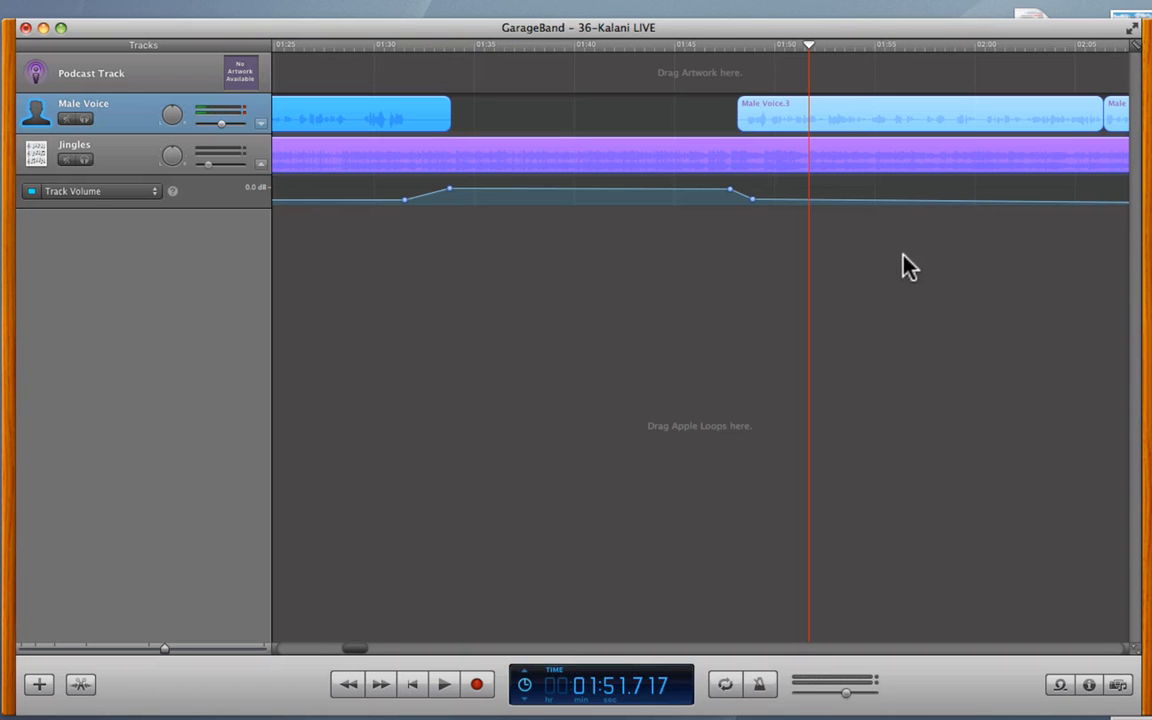
pyautogui.hscroll(5, 920, 262)
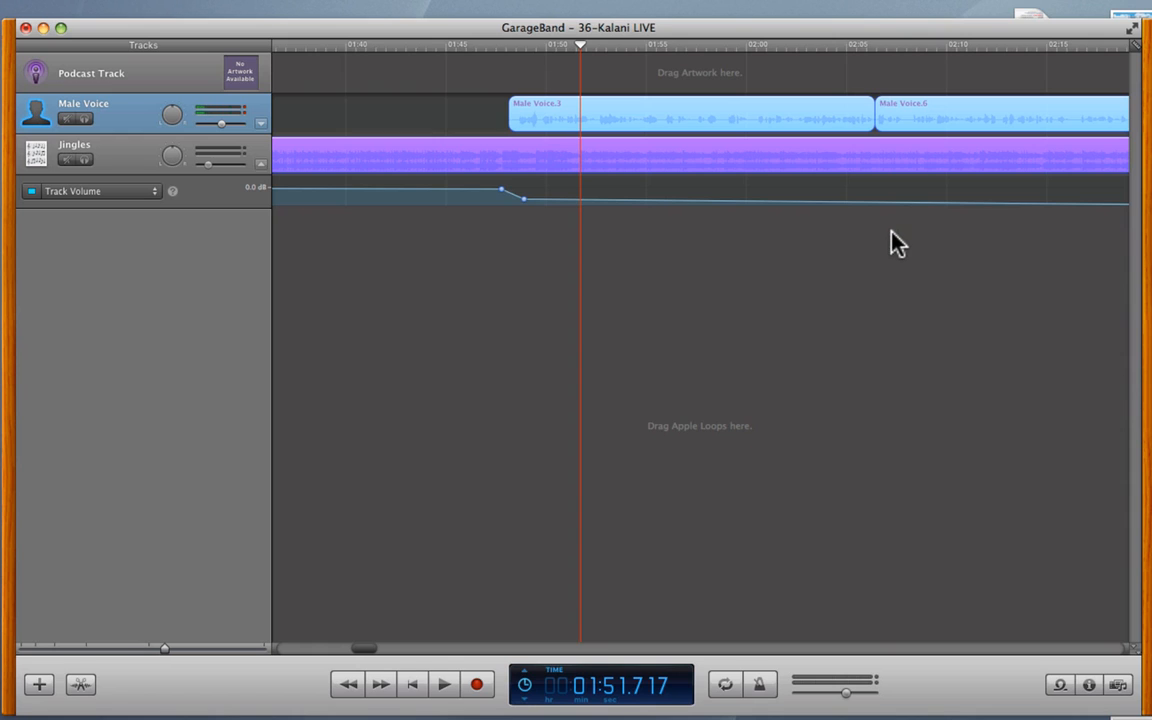
pyautogui.hscroll(4, 897, 243)
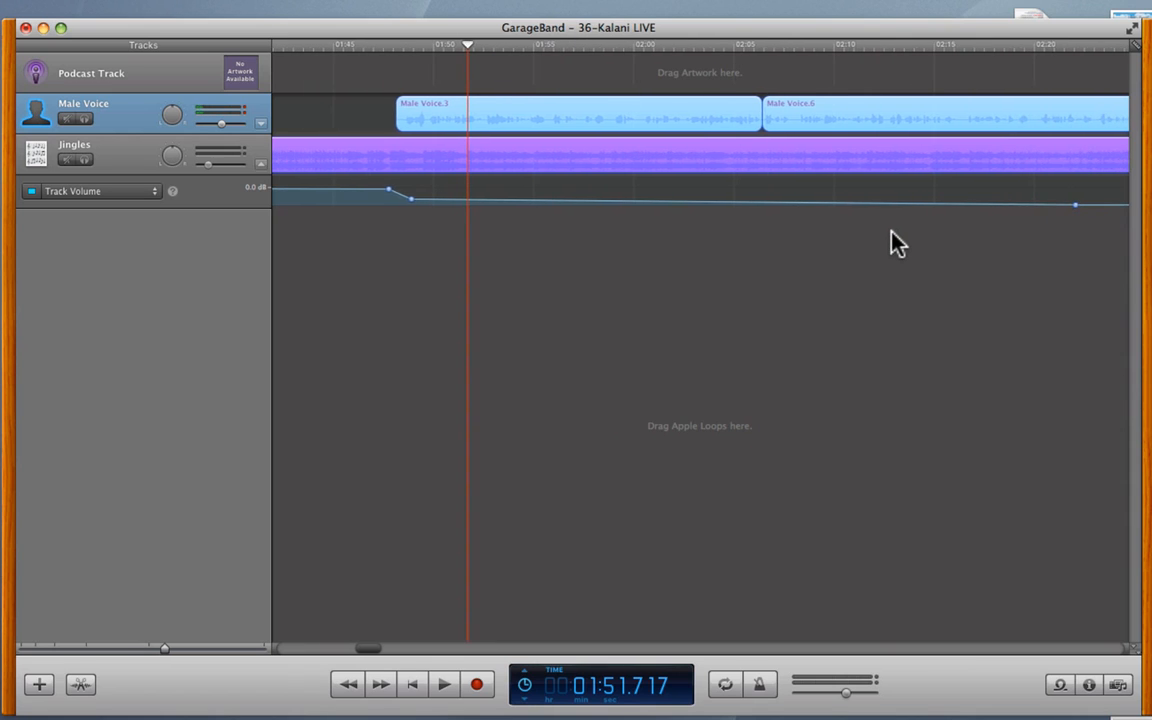
pyautogui.hscroll(2, 897, 243)
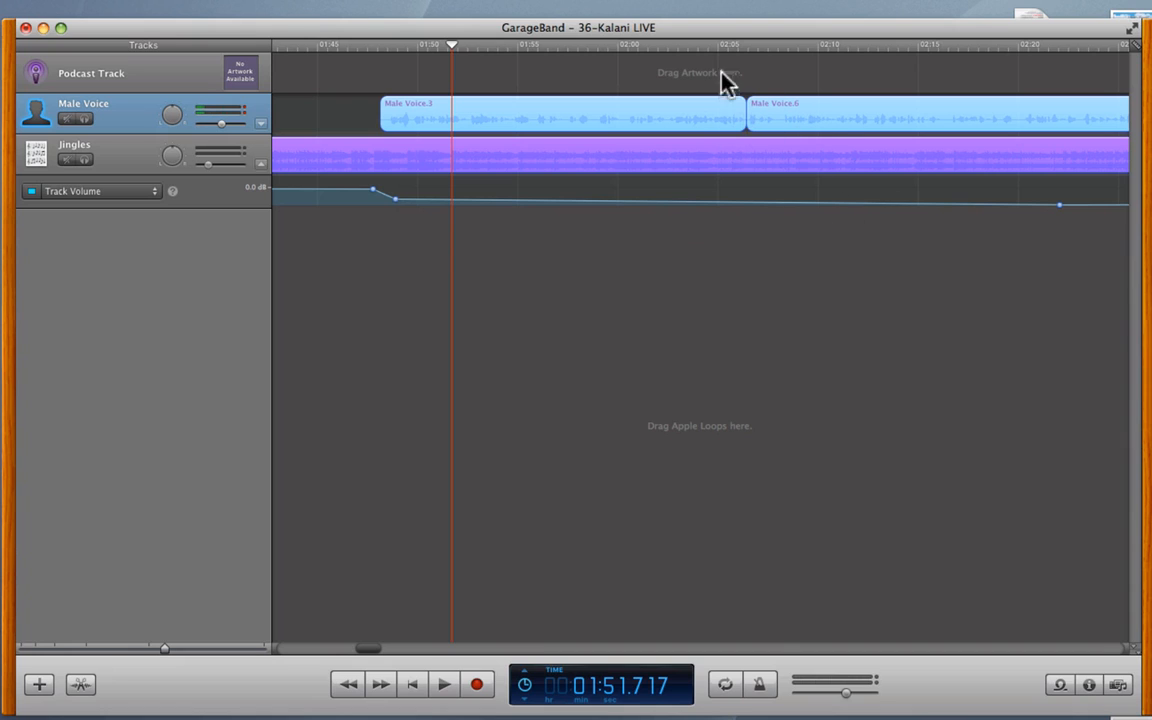
# - Play from about 2:00 and stop near 2:08
pyautogui.click(604, 46)
pyautogui.press('space')
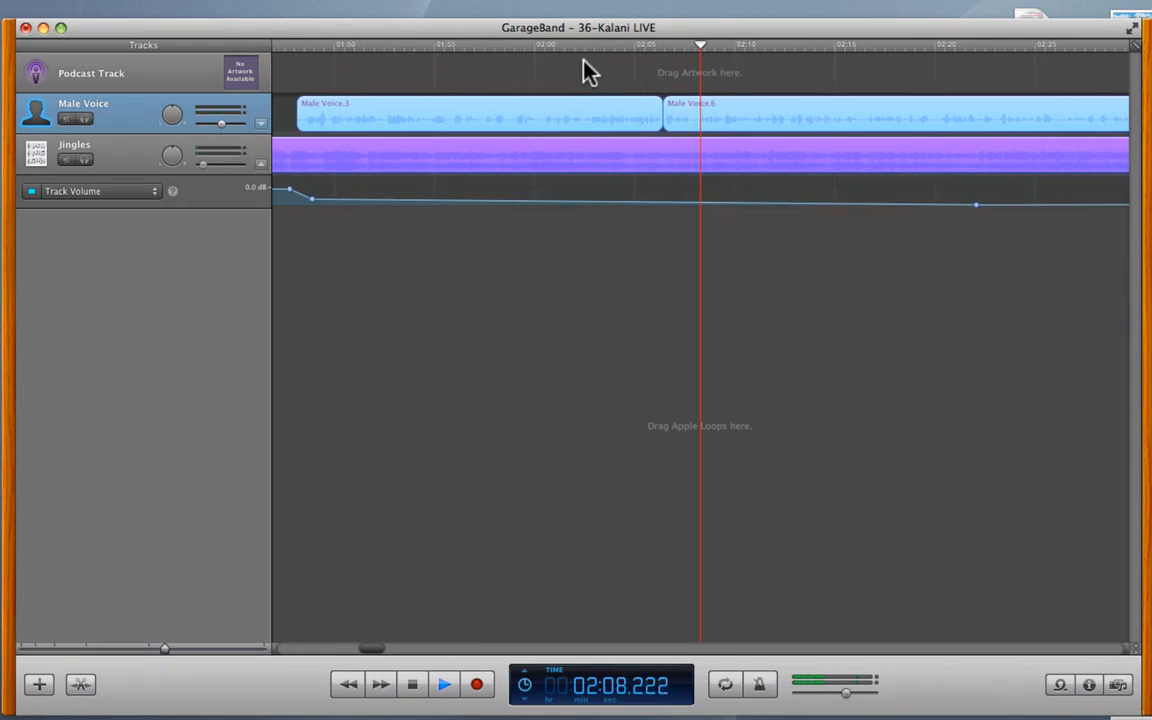
pyautogui.press('space')
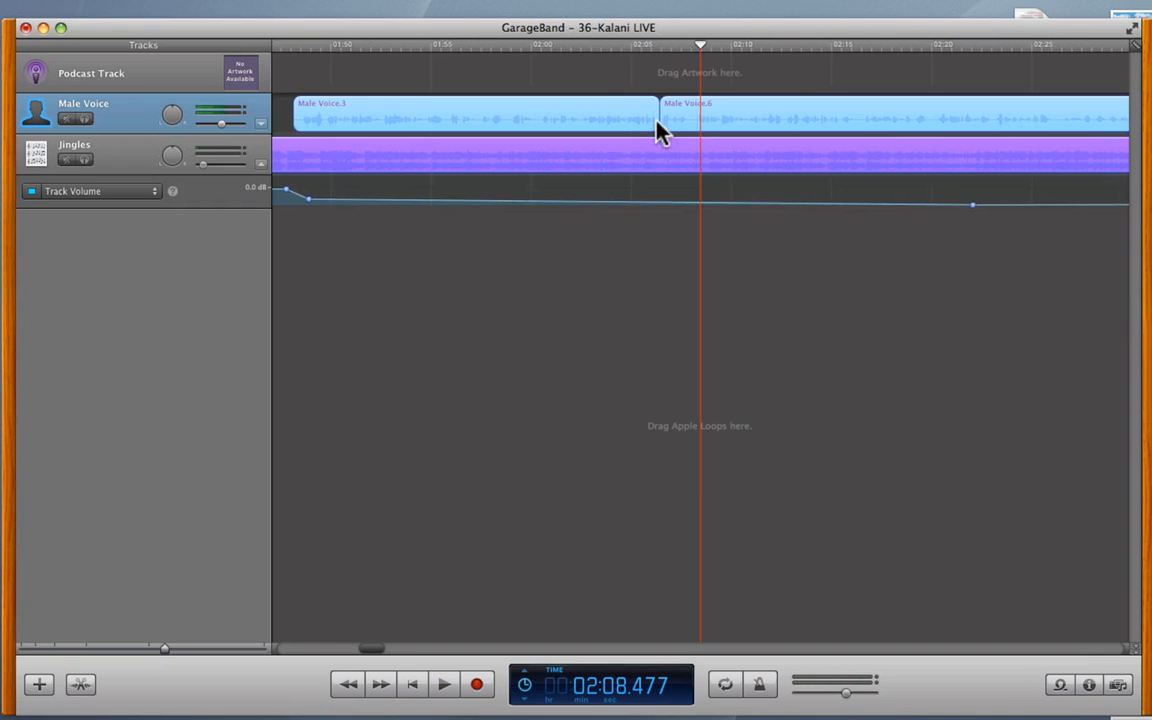
# - Show the waveform editor and inspect the Male Voice and Jingles audio in it
pyautogui.click(81, 684)
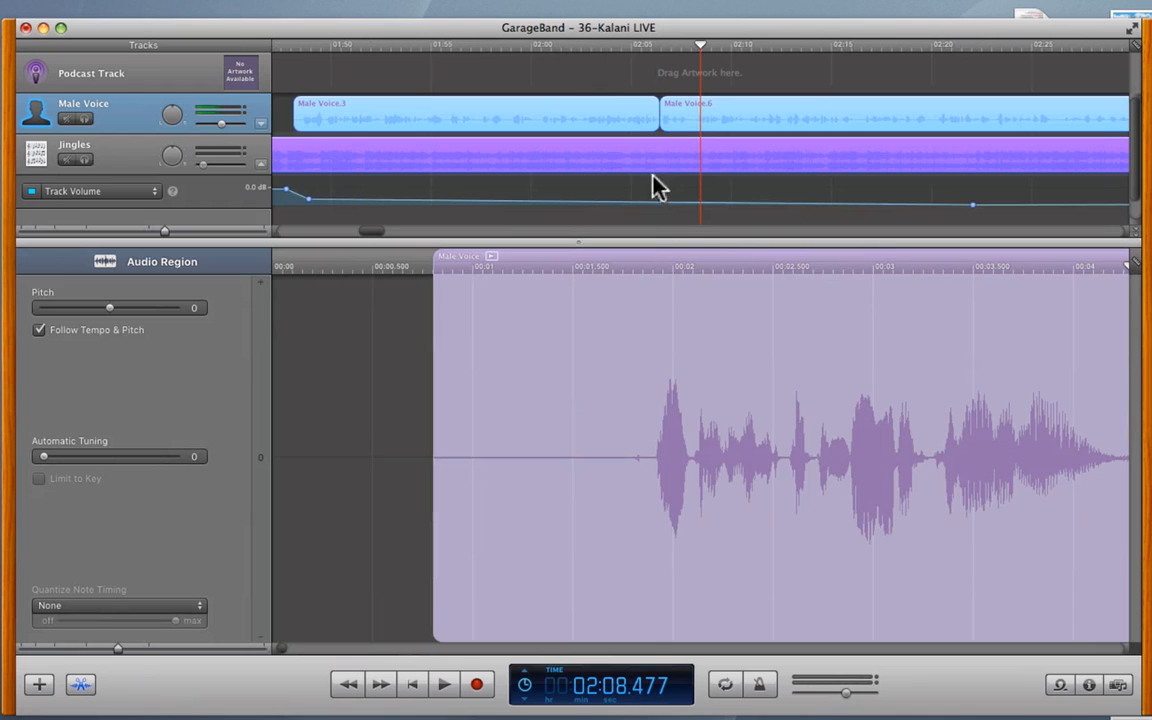
pyautogui.click(118, 108)
pyautogui.click(130, 160)
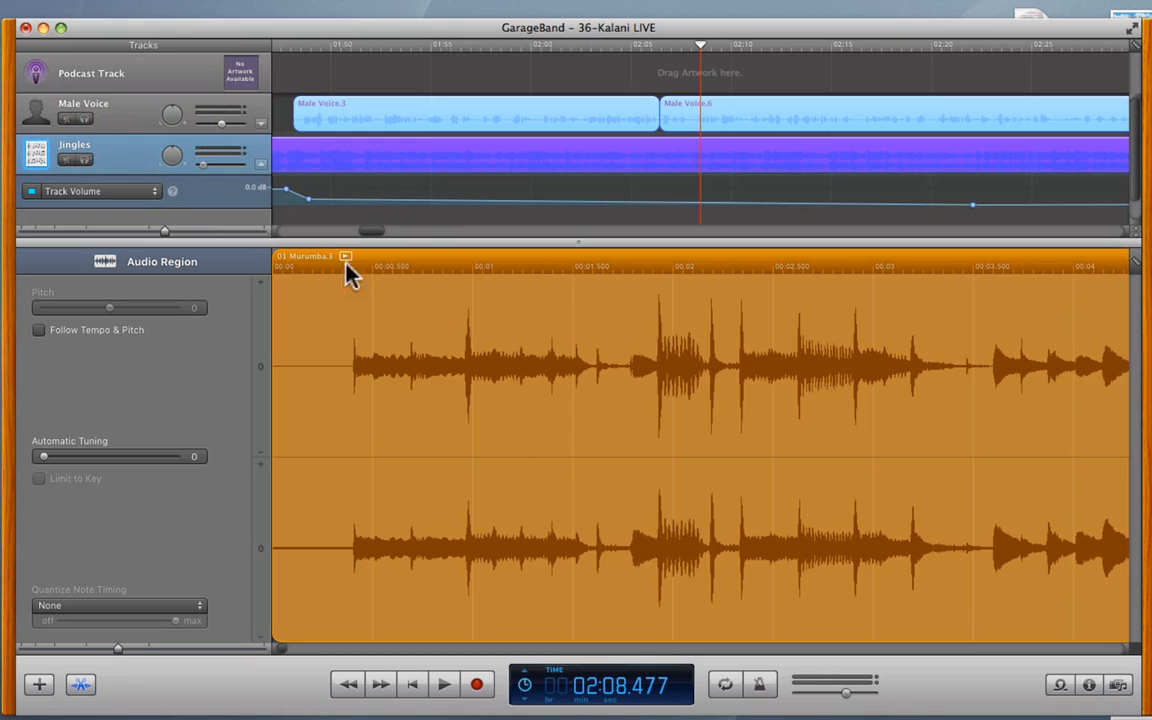
pyautogui.click(130, 120)
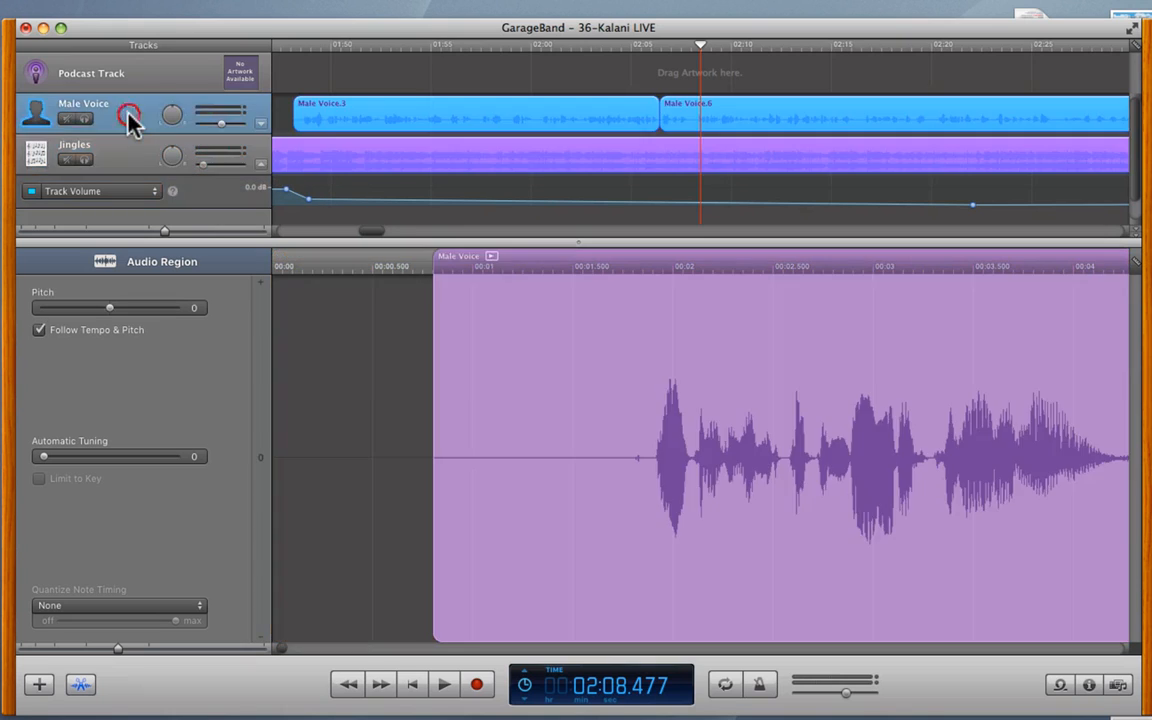
# - Play around 02:04–02:06 to hear the join into Male Voice.6
pyautogui.click(650, 44)
pyautogui.press('space')
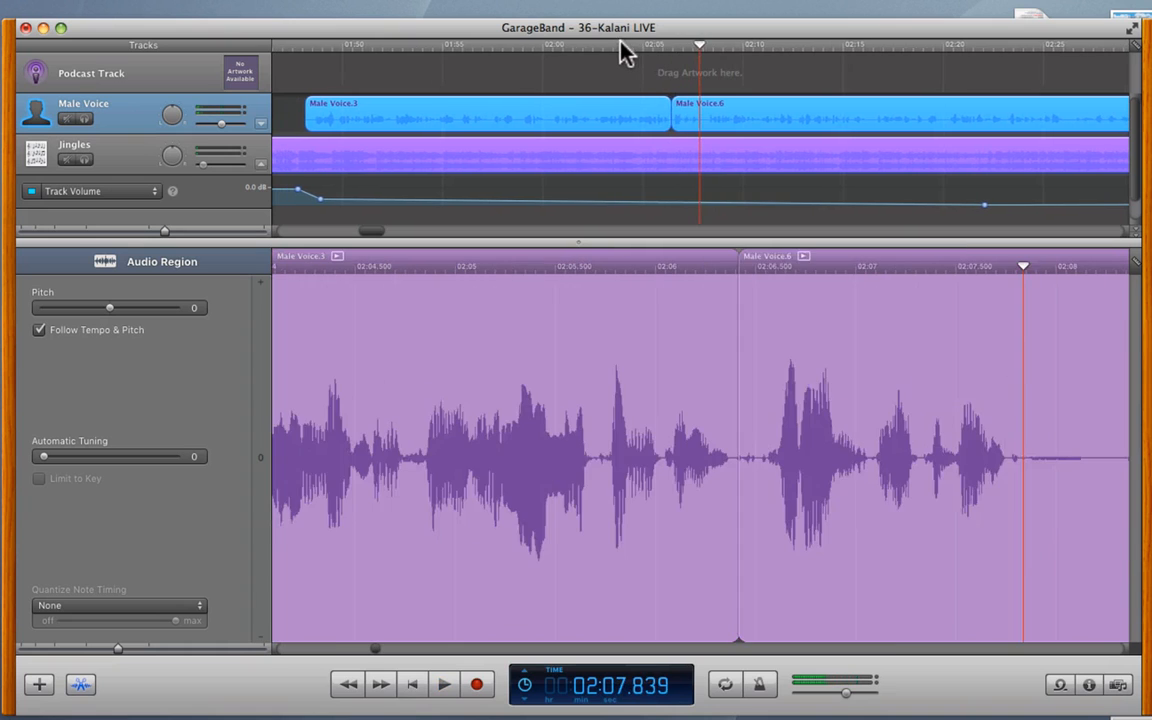
pyautogui.click(621, 42)
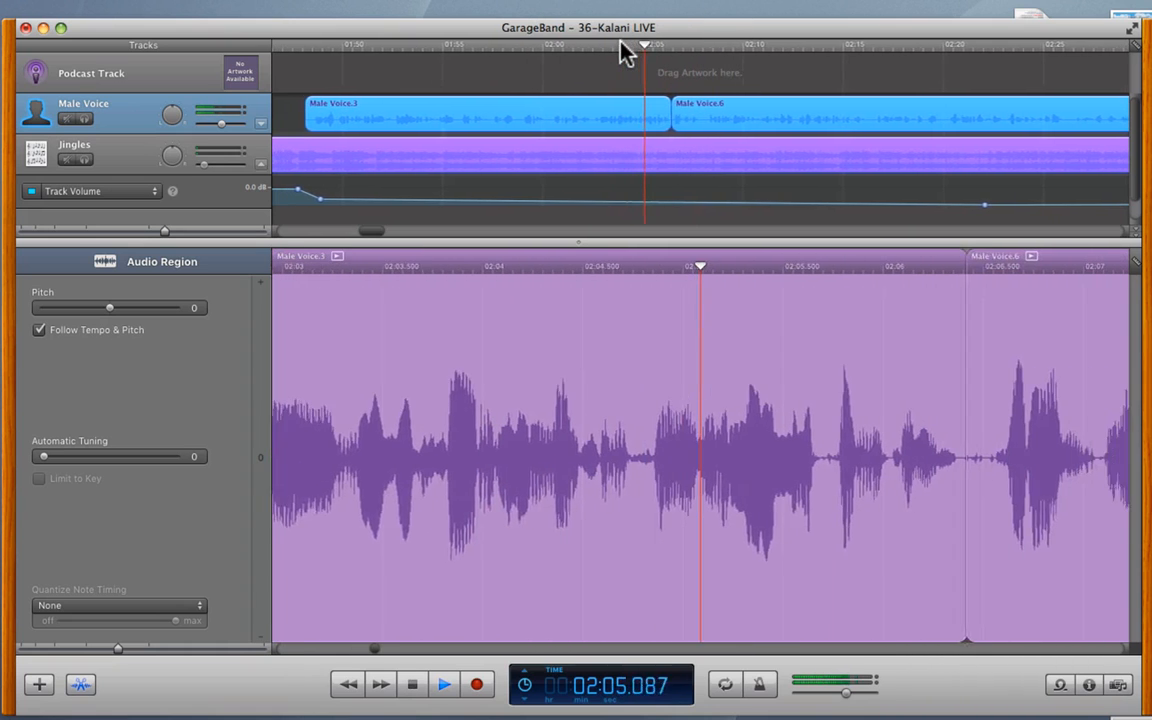
pyautogui.press('space')
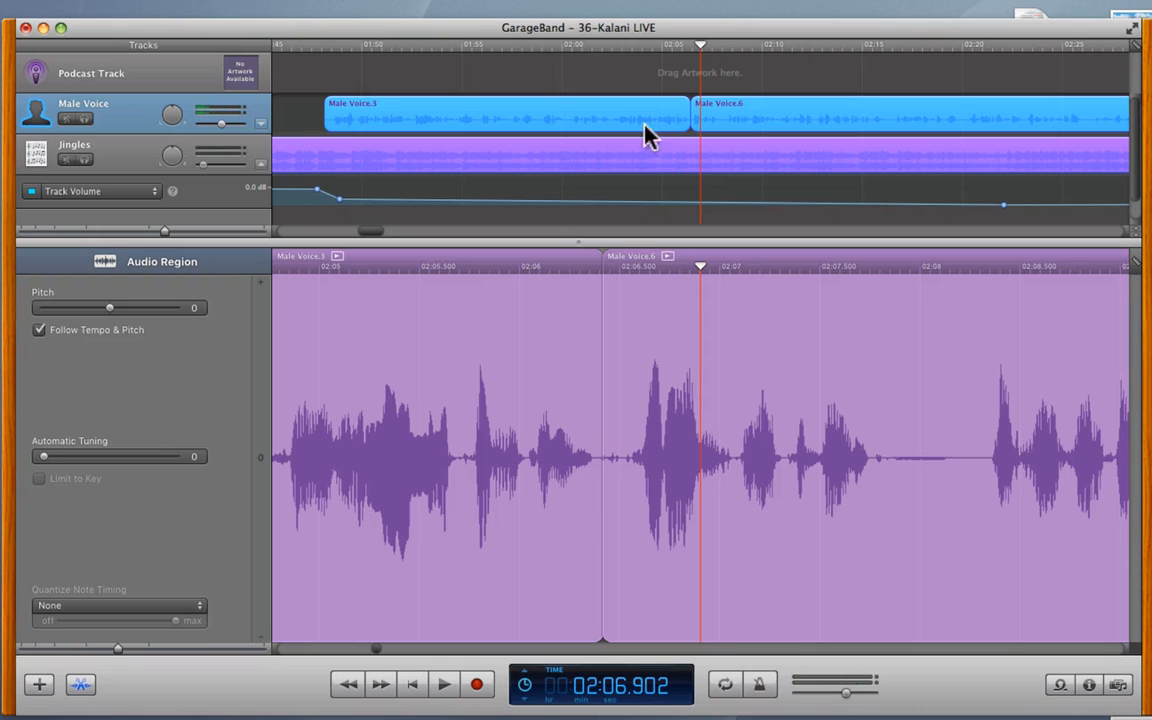
# - Shift both Male Voice regions slightly earlier, then select Male Voice.3
pyautogui.click(665, 46)
pyautogui.moveTo(650, 112); pyautogui.dragTo(638, 112)
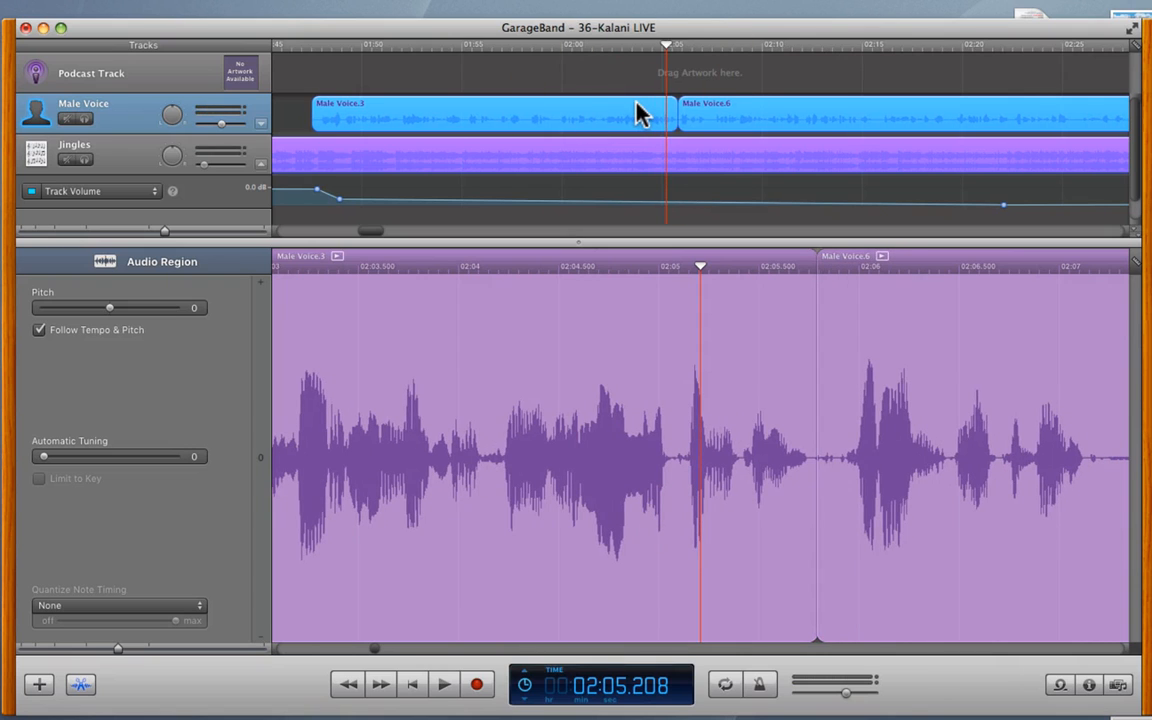
pyautogui.click(614, 71)
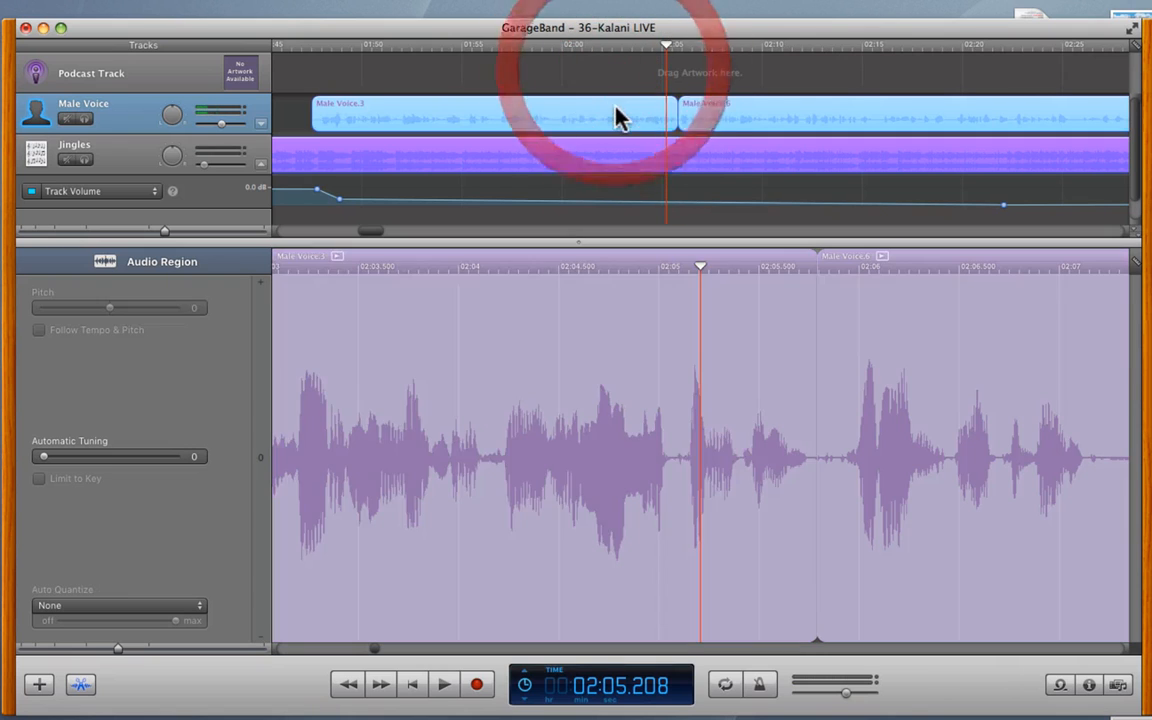
# - Trim the end of Male Voice.3 and play from about 02:03.3 to check it
pyautogui.click(617, 114)
pyautogui.moveTo(638, 120); pyautogui.dragTo(675, 130)
pyautogui.click(613, 44)
pyautogui.moveTo(614, 46); pyautogui.dragTo(627, 52)
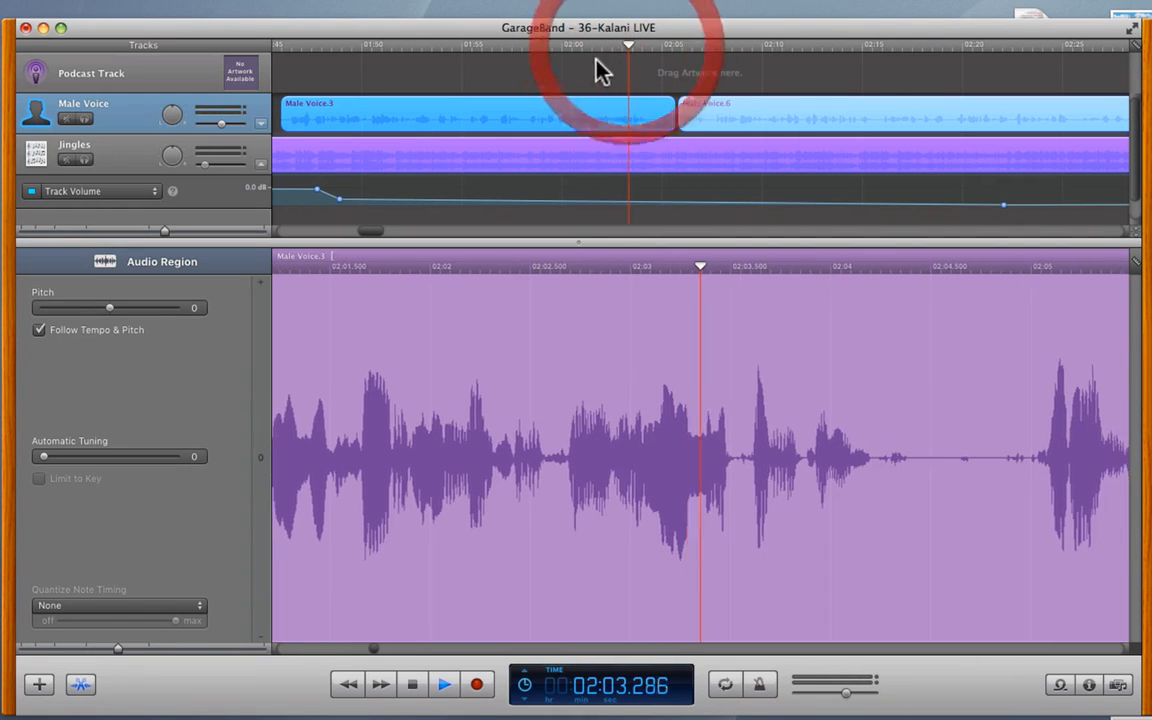
pyautogui.press('space')
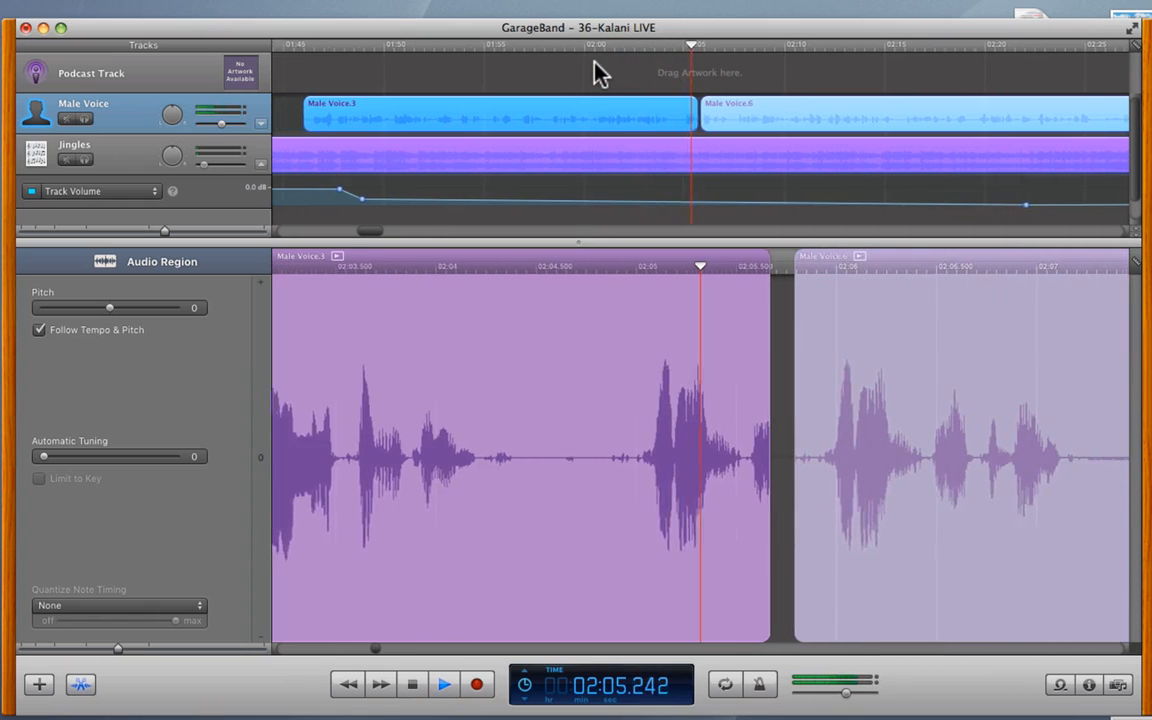
pyautogui.press('space')
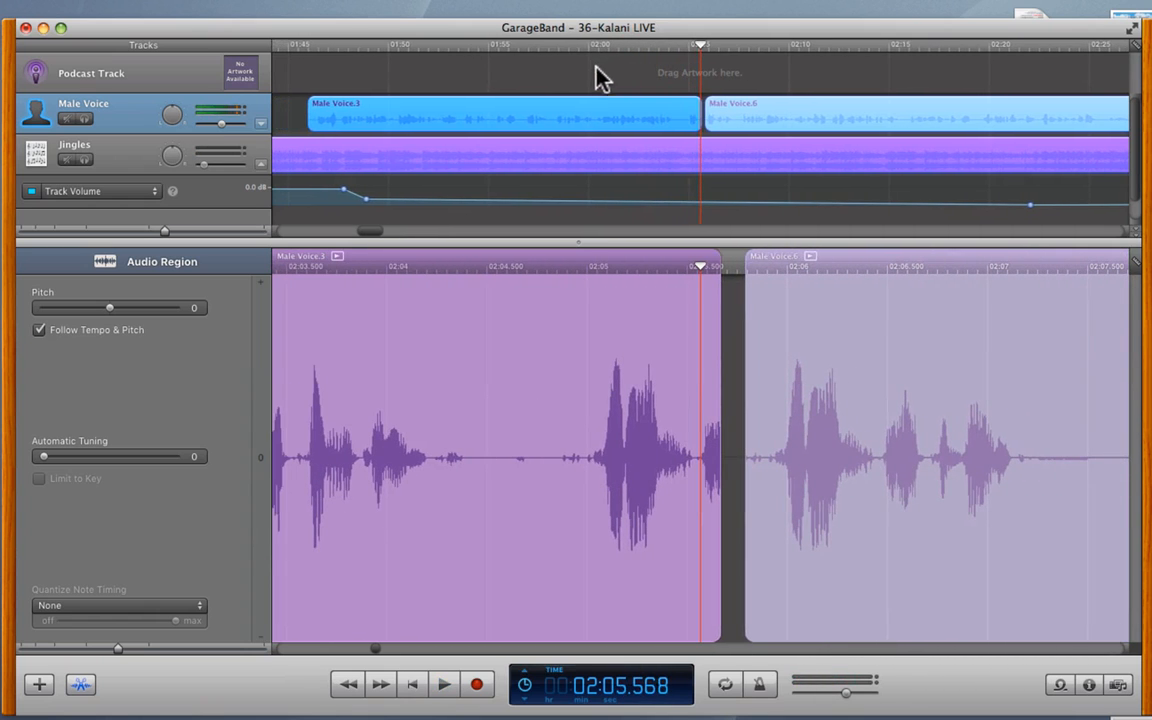
# - Nudge Male Voice.3 and its ending, then replay the edited ending
pyautogui.moveTo(641, 113); pyautogui.dragTo(699, 125)
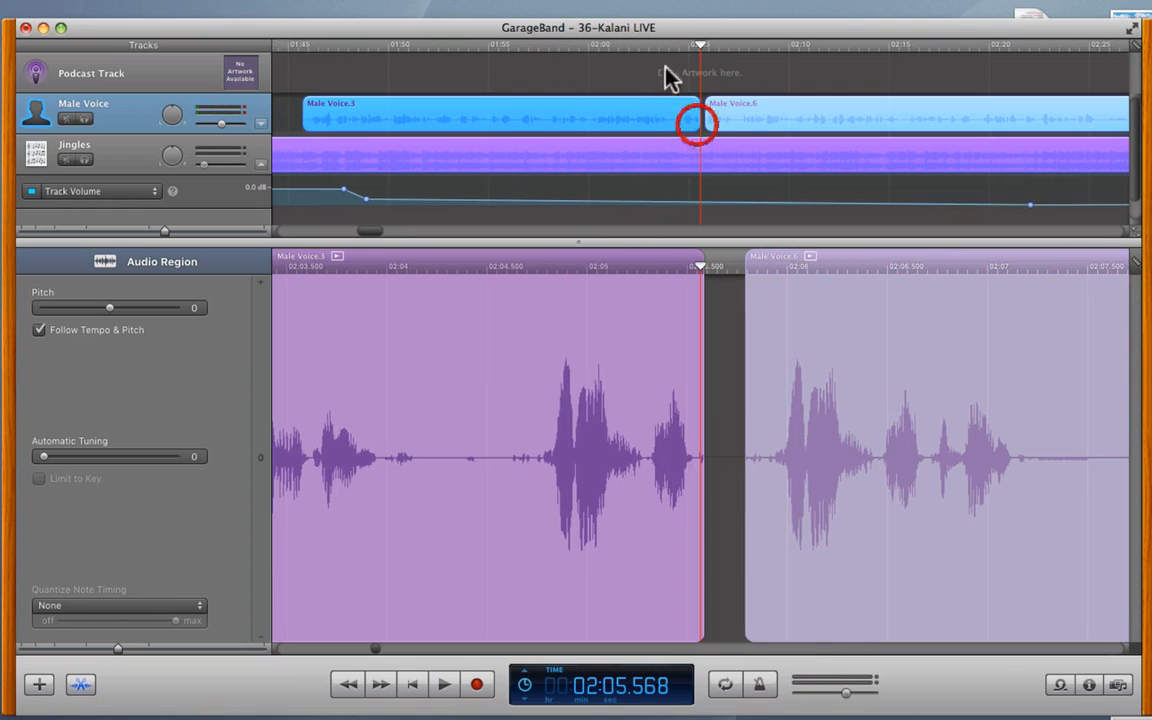
pyautogui.click(636, 46)
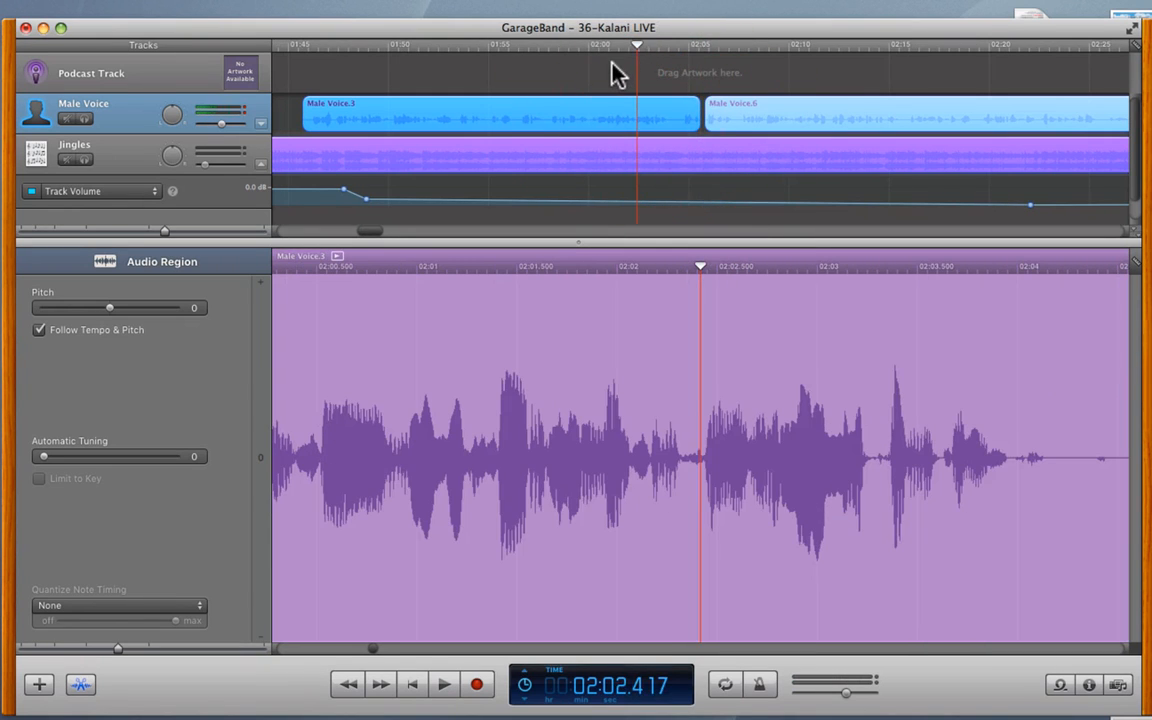
pyautogui.press('space')
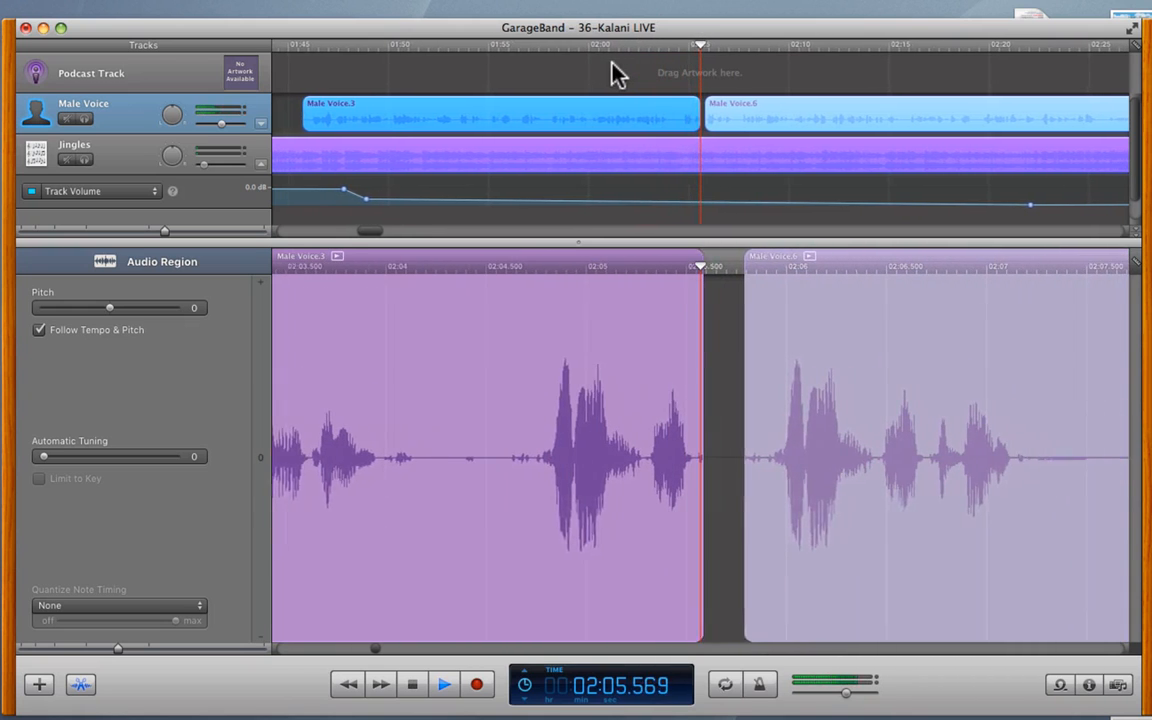
pyautogui.press('space')
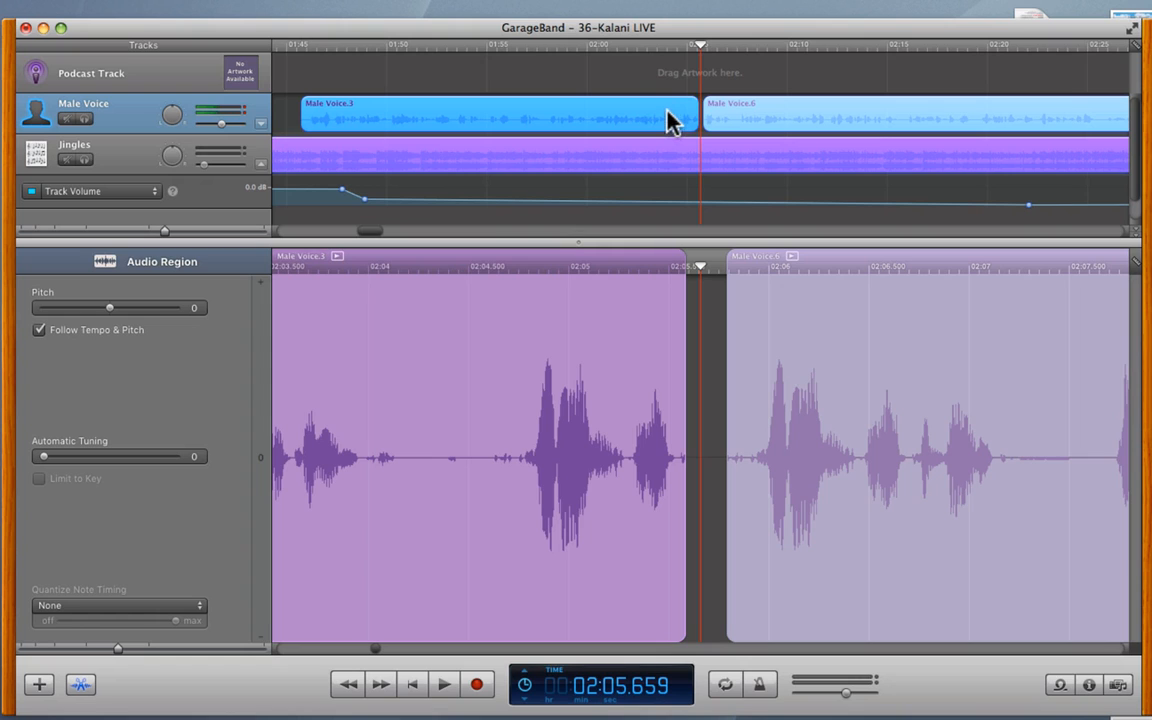
# - Place the playhead at 02:04.333 on Male Voice.3 and open the Edit menu
pyautogui.click(674, 45)
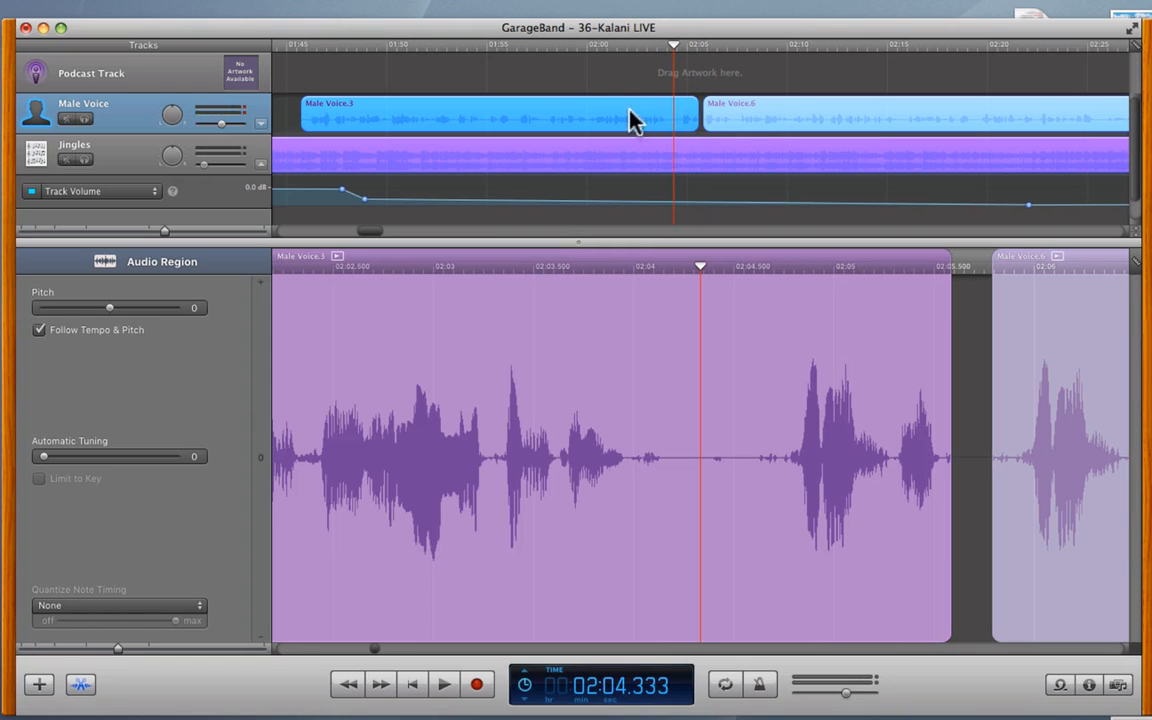
pyautogui.click(648, 106)
pyautogui.moveTo(44, 8)
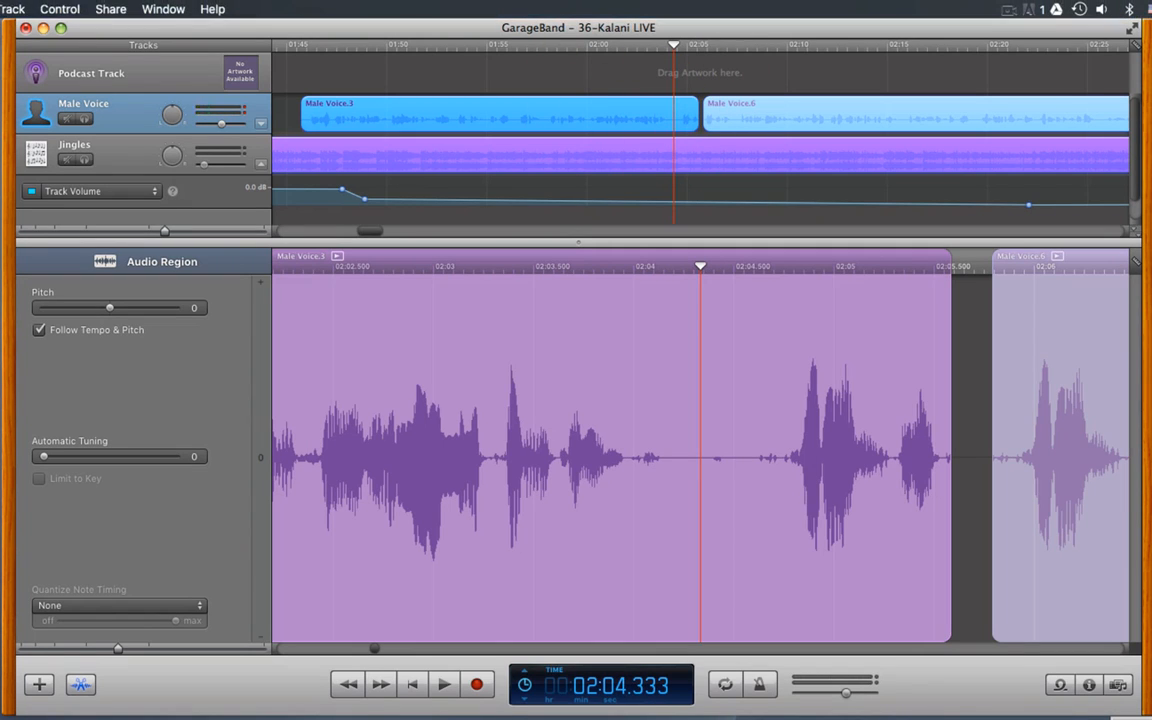
pyautogui.click(0, 9)
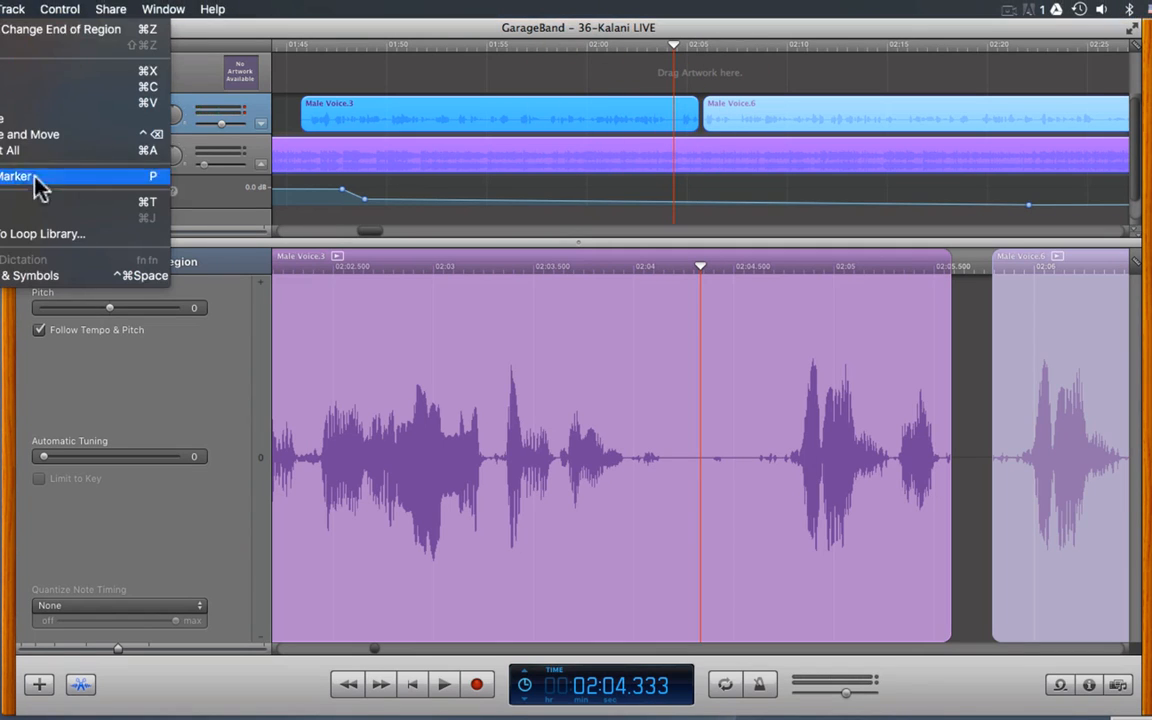
# - Split Male Voice.3 at the playhead, realign the Male Voice.8 piece, and play across the split
pyautogui.click(153, 204)
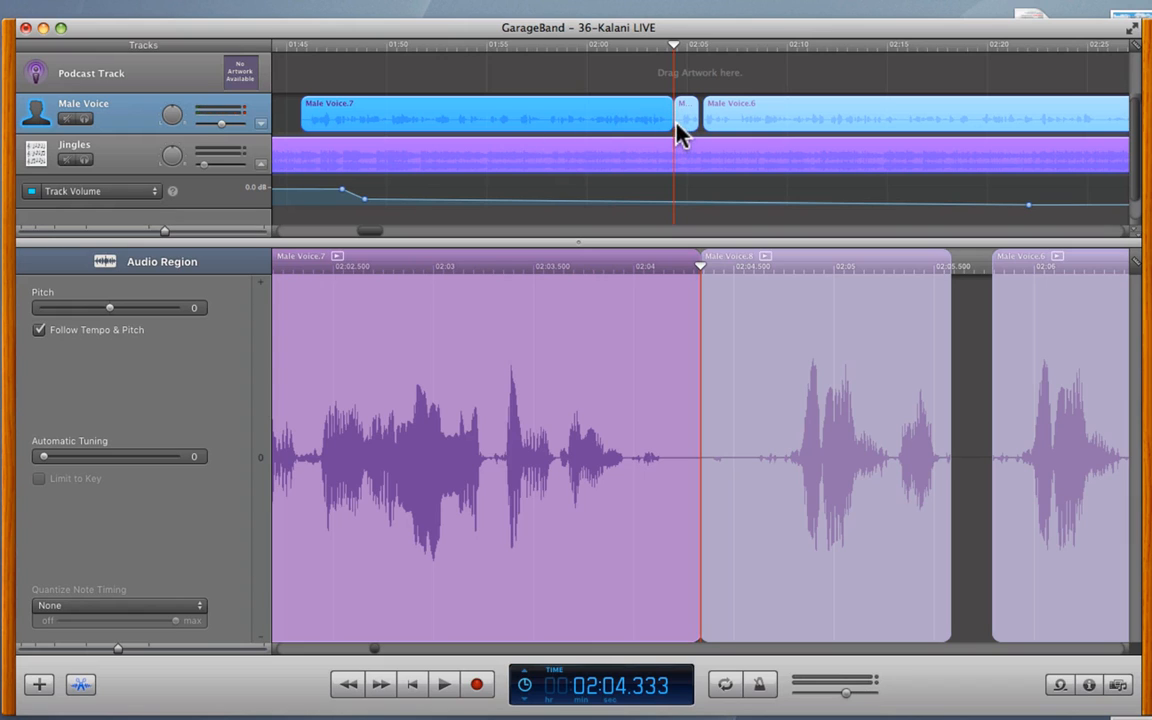
pyautogui.moveTo(678, 133)
pyautogui.mouseDown()
pyautogui.moveTo(686, 128)
pyautogui.moveTo(665, 133)
pyautogui.mouseUp()
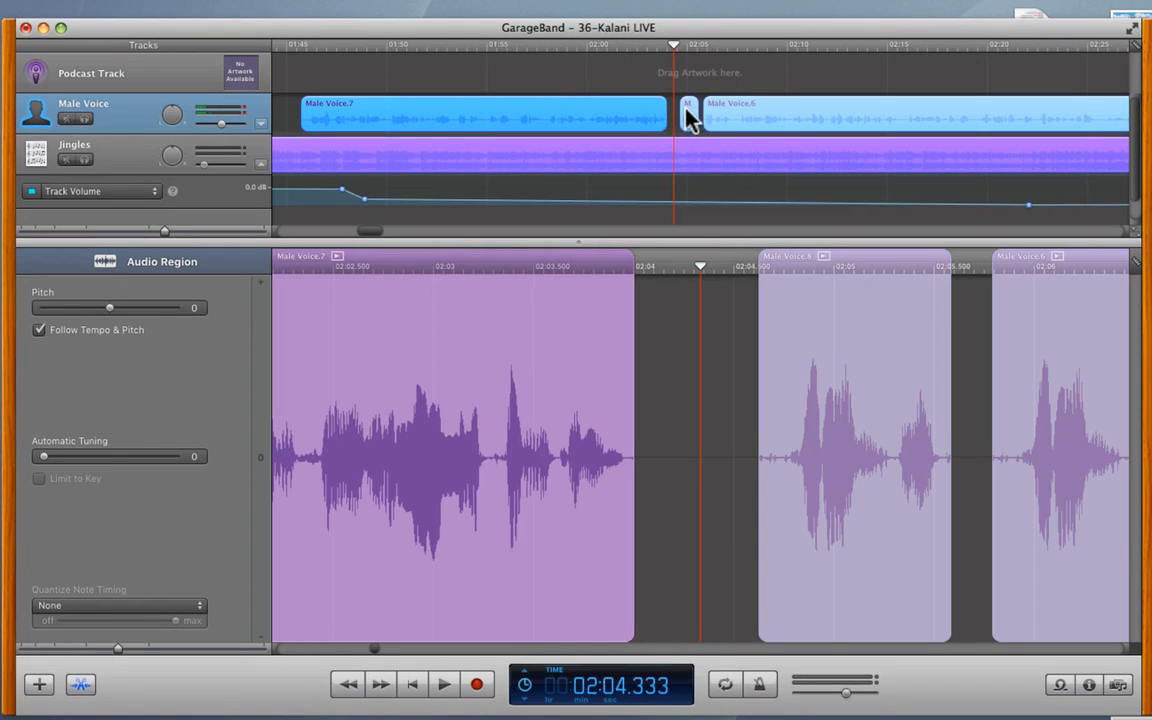
pyautogui.moveTo(686, 120); pyautogui.dragTo(676, 122)
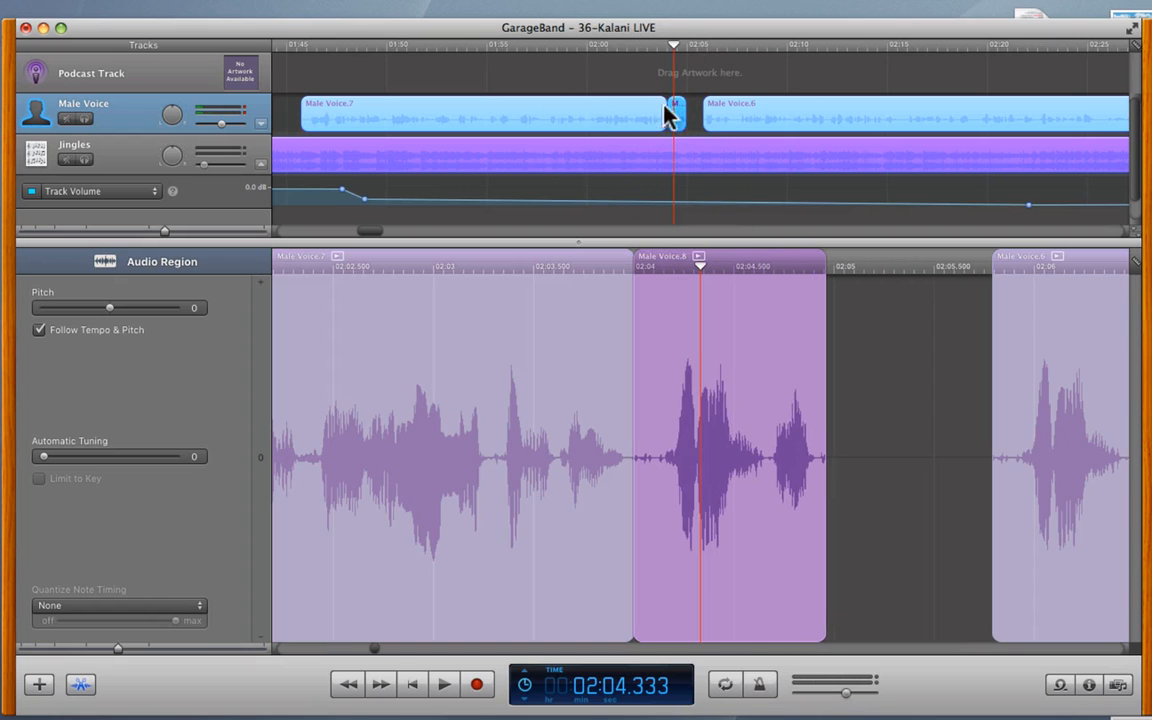
pyautogui.click(645, 46)
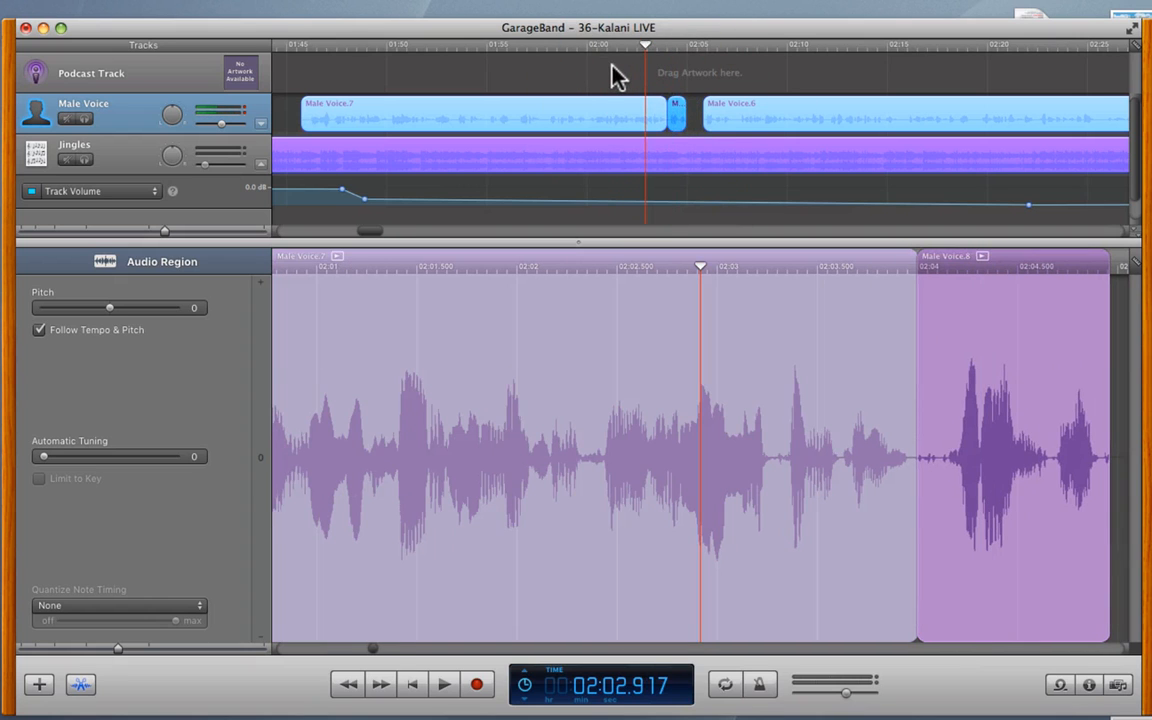
pyautogui.press('space')
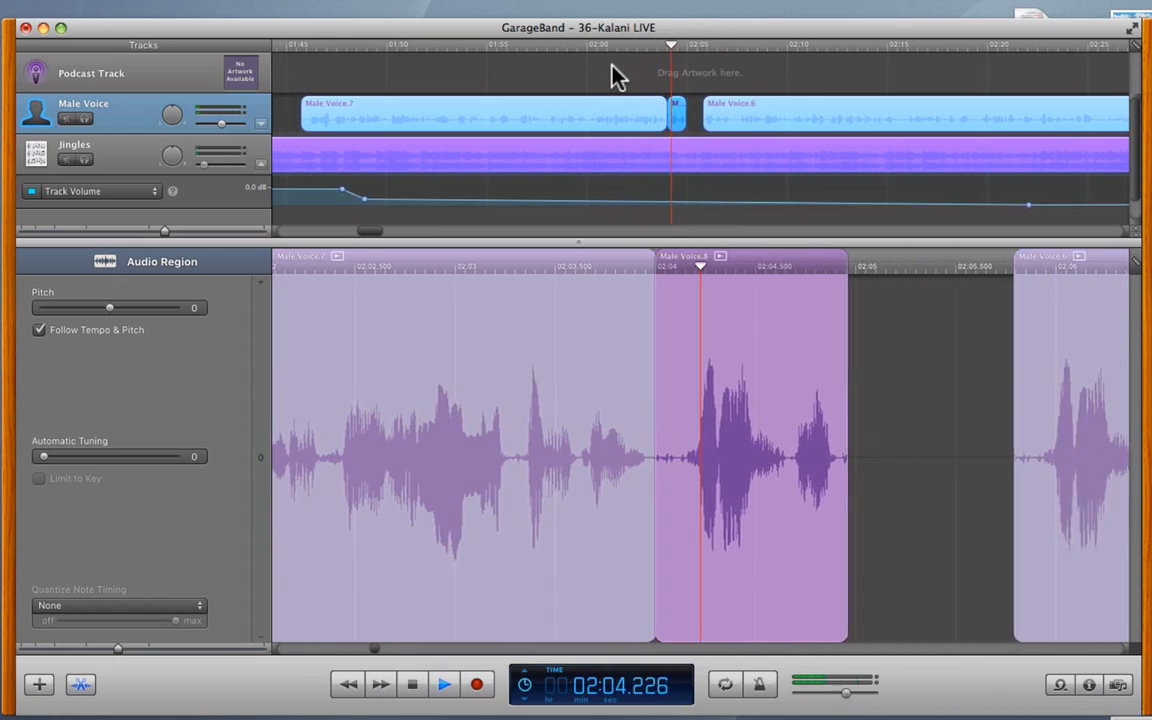
pyautogui.press('space')
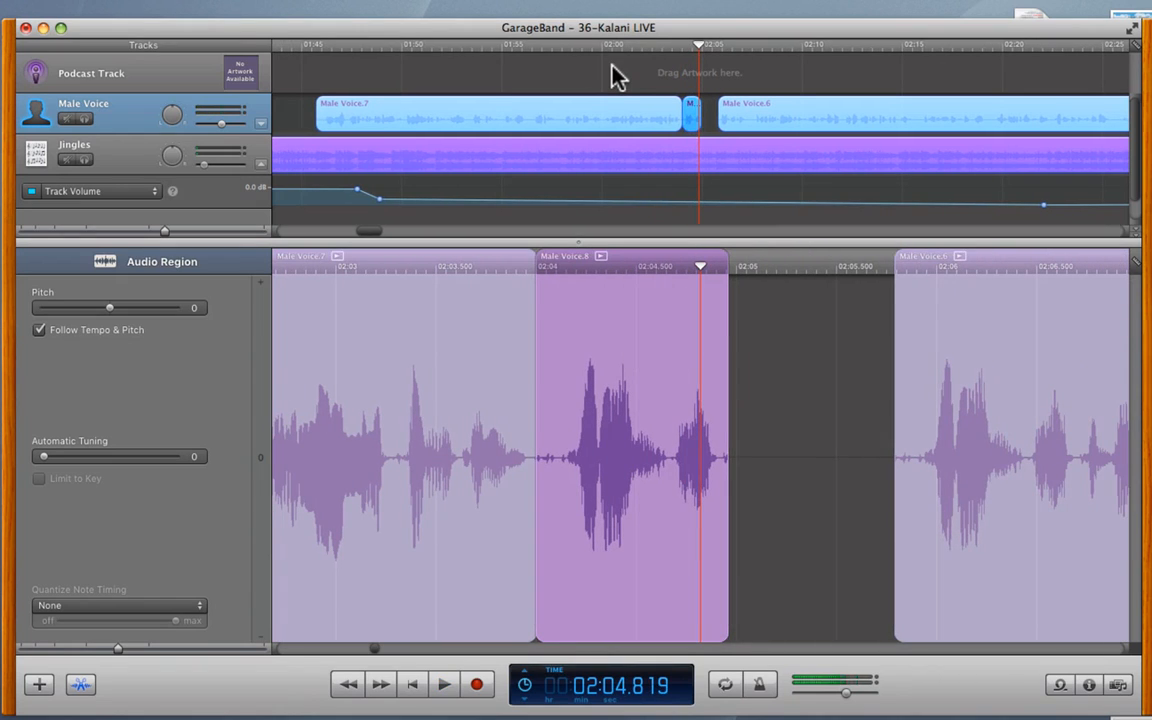
# - Delete the Male Voice.8 piece and move Male Voice.7 right against Male Voice.6
pyautogui.click(690, 116)
pyautogui.press('Delete')
pyautogui.moveTo(651, 116); pyautogui.dragTo(684, 103)
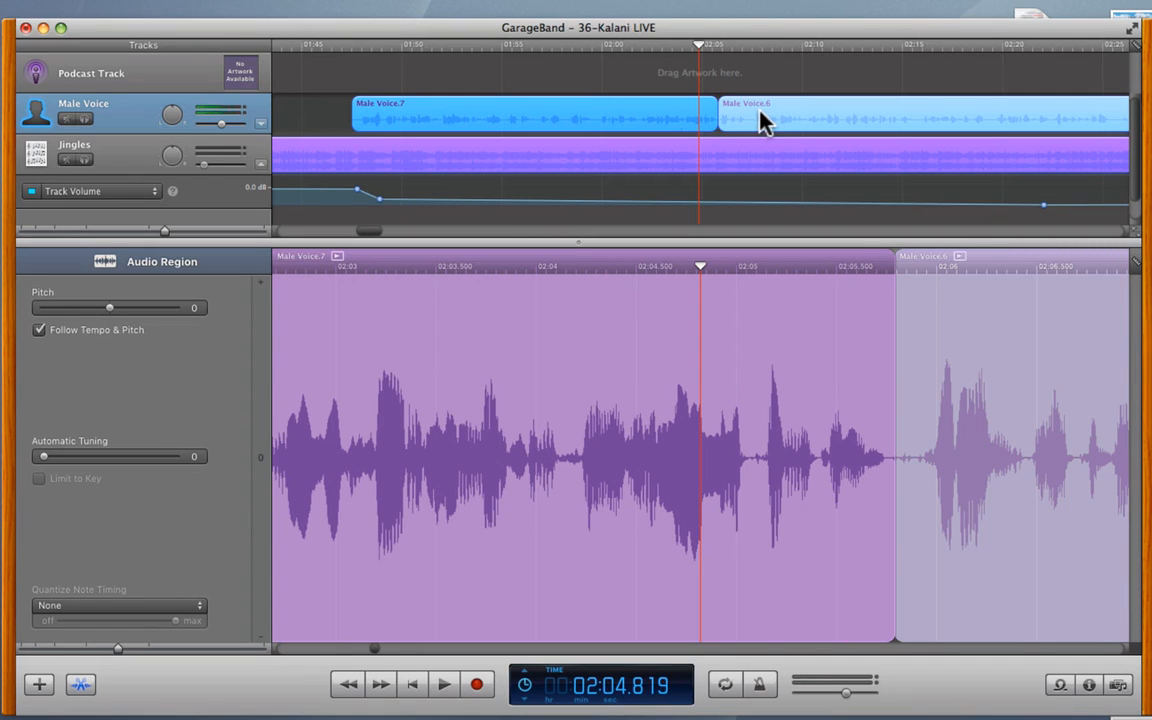
pyautogui.keyDown('shift'); pyautogui.click(760, 120); pyautogui.keyUp('shift')
pyautogui.click(652, 78)
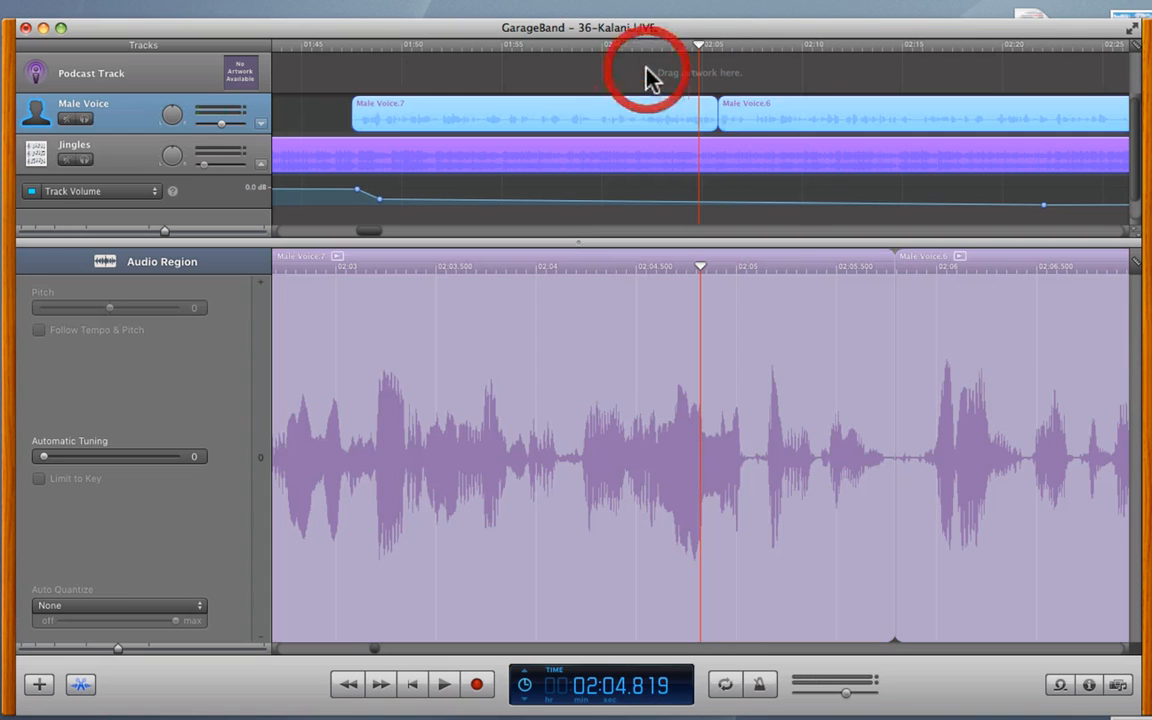
pyautogui.click(668, 118)
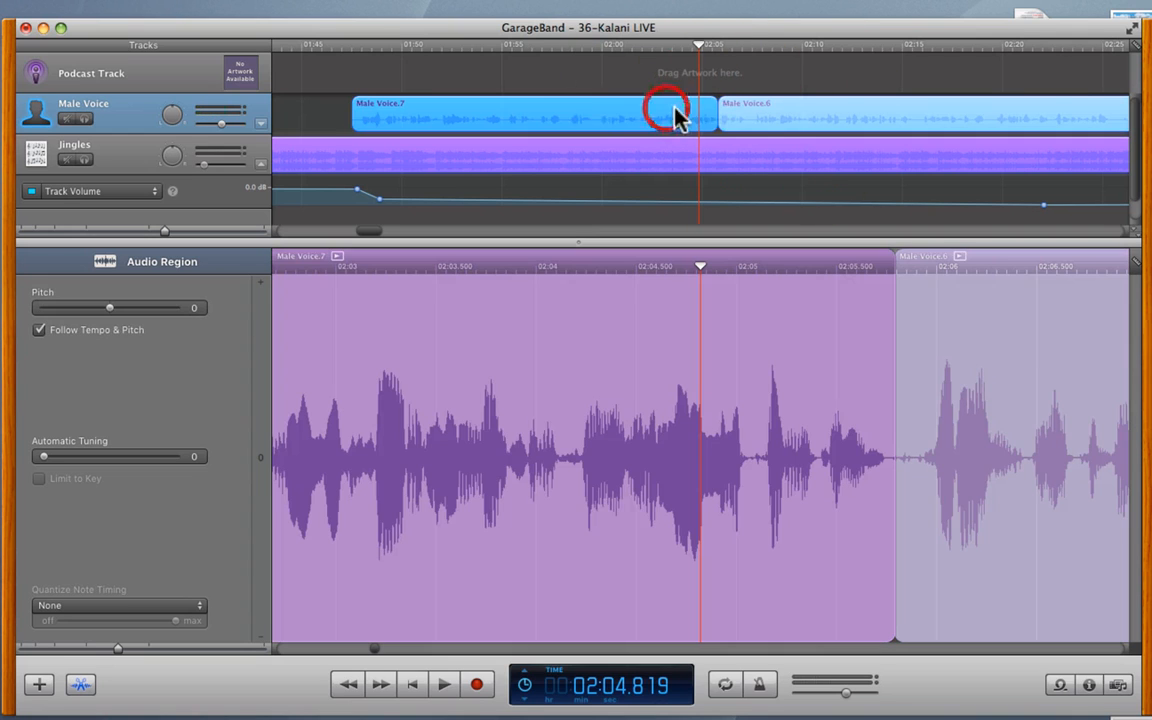
pyautogui.keyDown('shift'); pyautogui.click(755, 118); pyautogui.keyUp('shift')
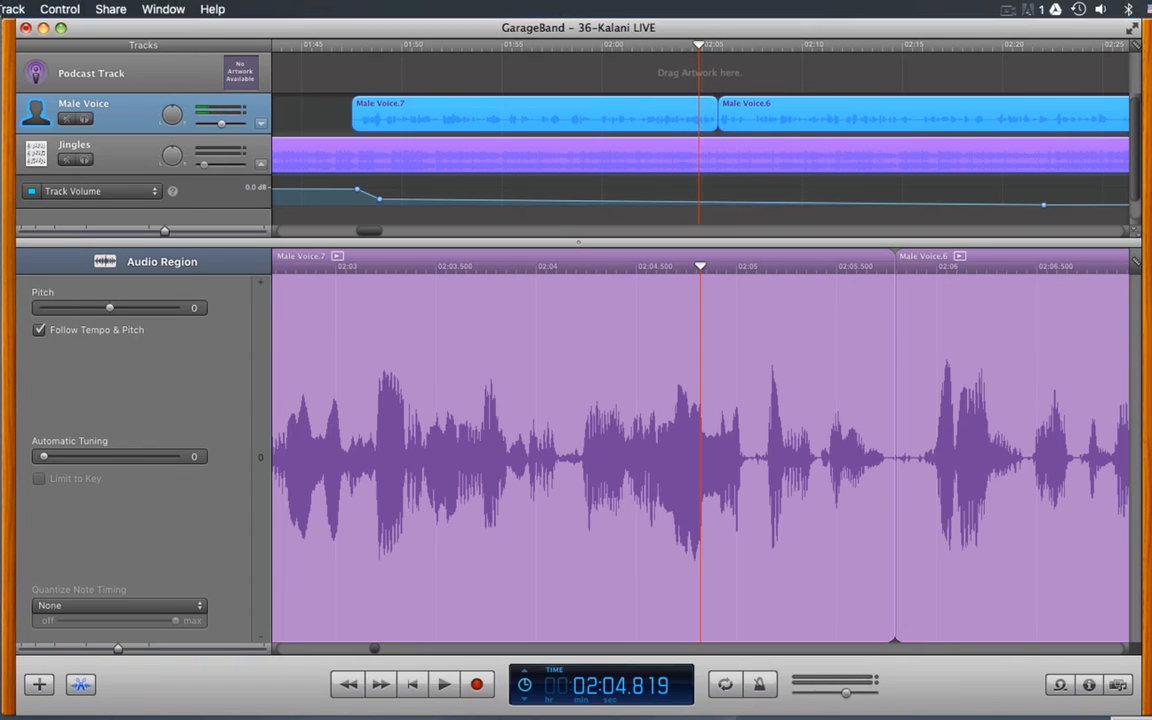
pyautogui.click(3, 8)
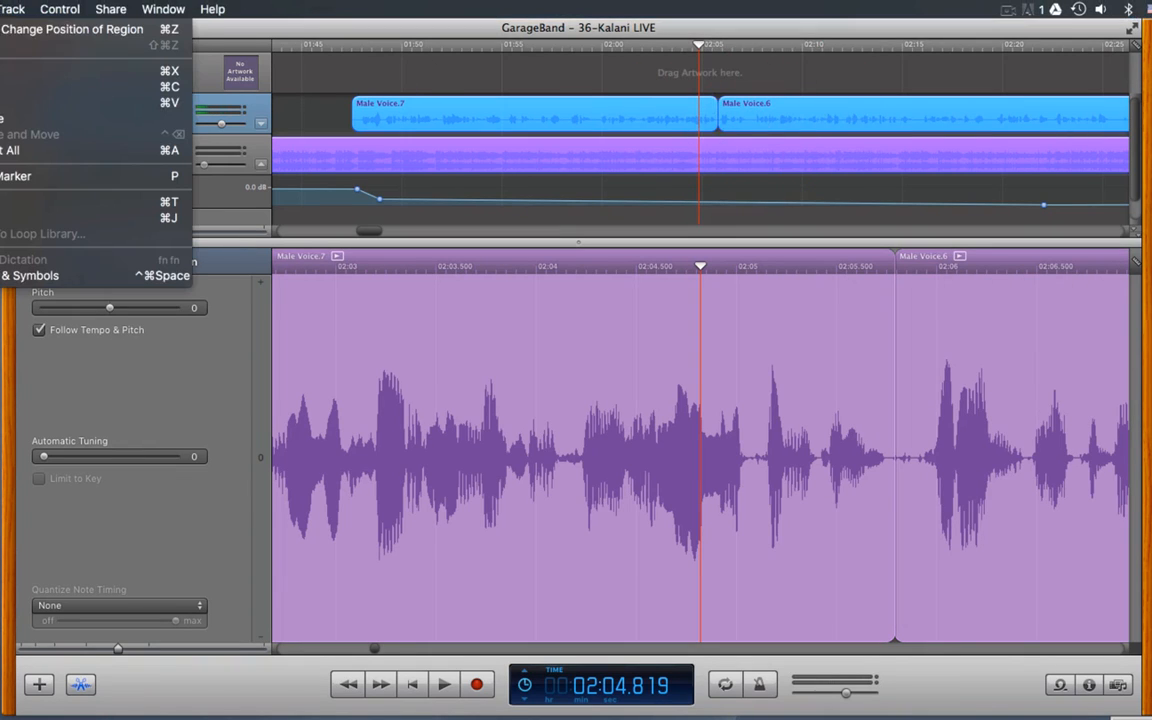
pyautogui.click(140, 218)
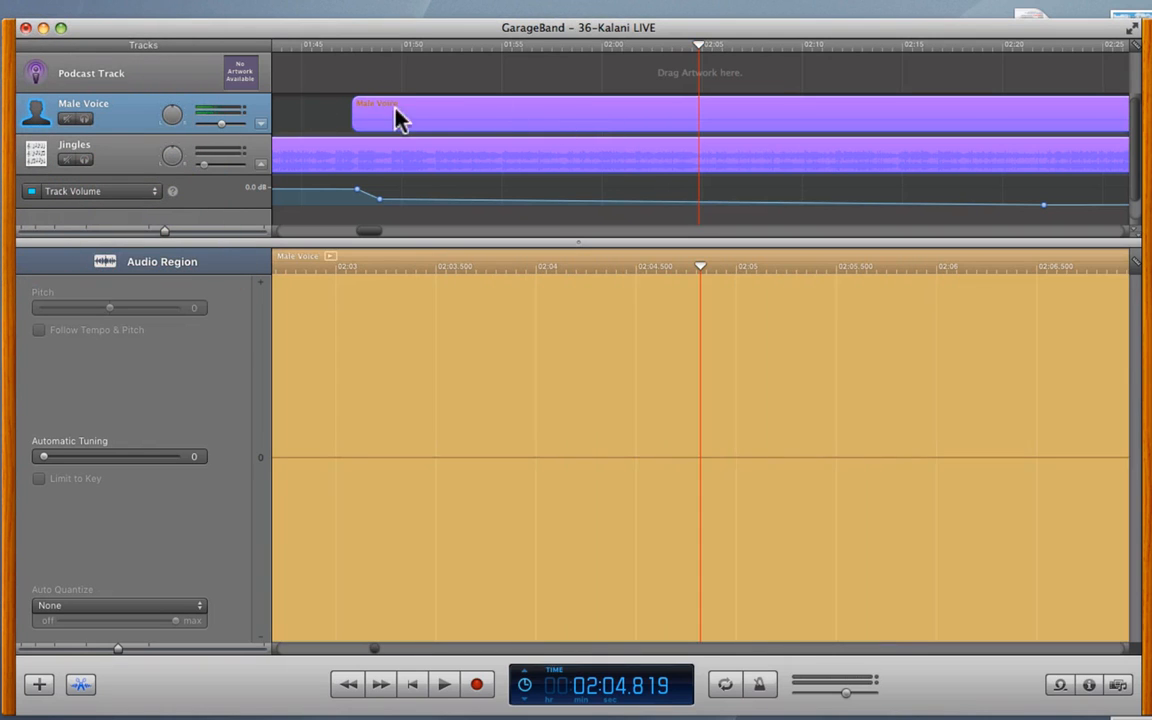
pyautogui.click(330, 120)
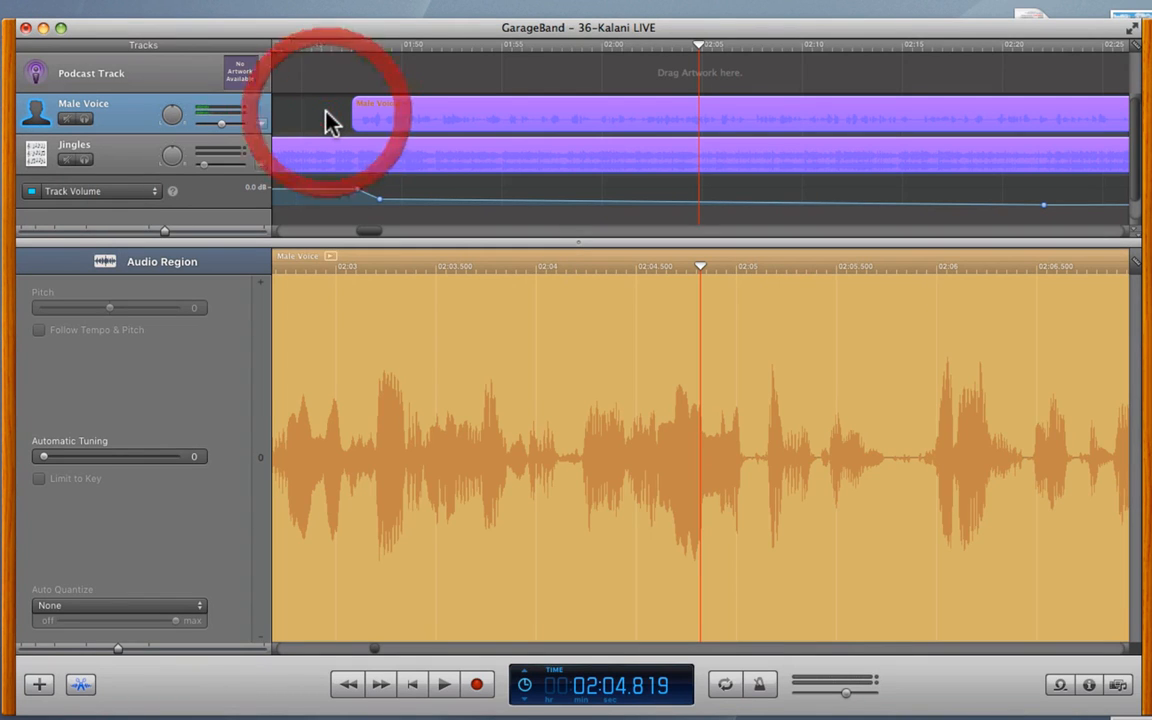
# - Play from just before 2:04 and stop at about 2:07
pyautogui.click(680, 48)
pyautogui.press('space')
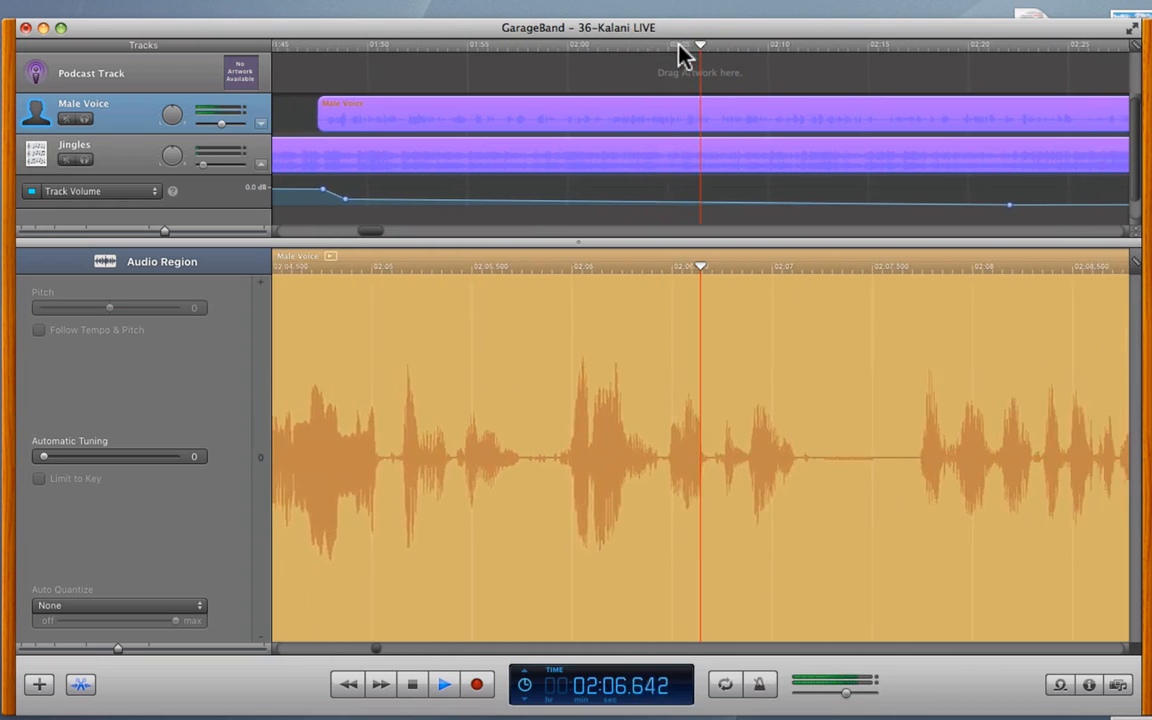
pyautogui.press('space')
pyautogui.click(640, 72)
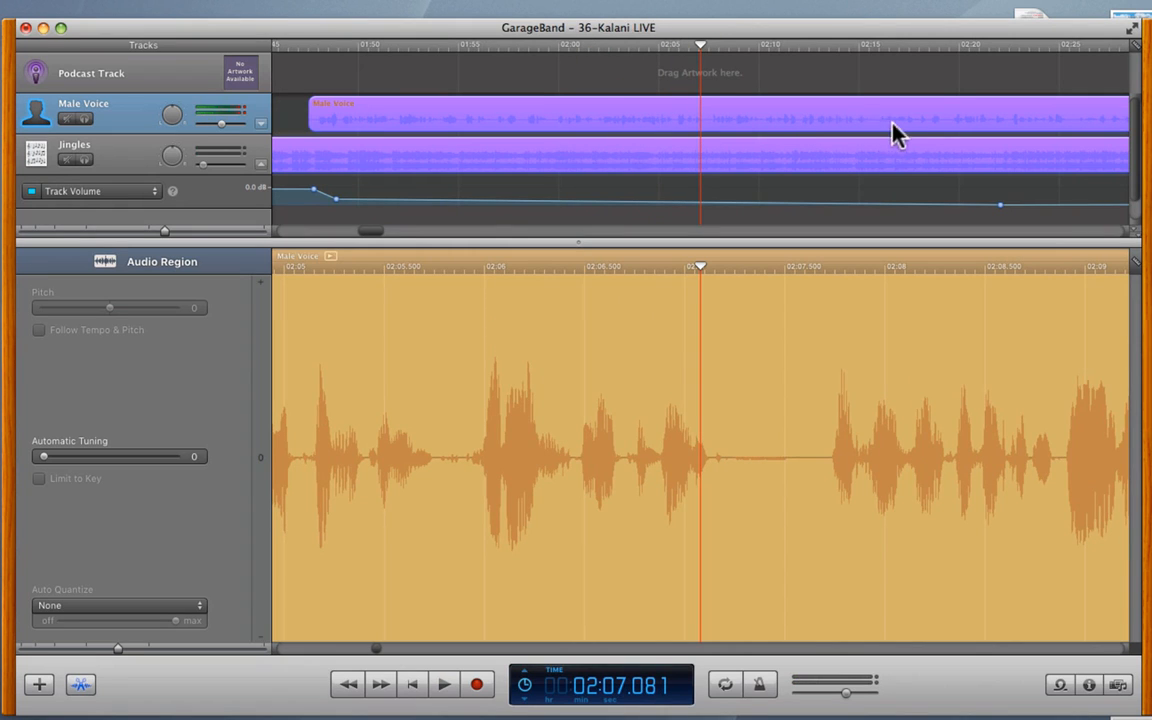
# - Scroll right and play from about 2:37.8 to hear the jingle swell
pyautogui.hscroll(8, 905, 135)
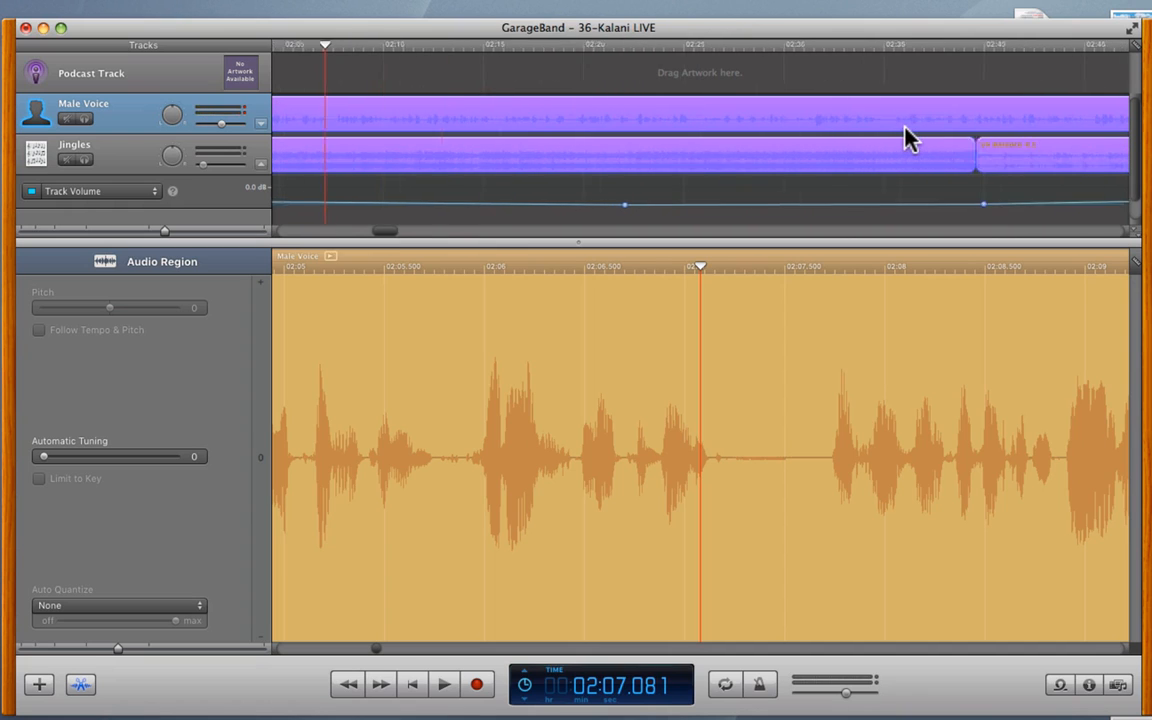
pyautogui.hscroll(6, 905, 135)
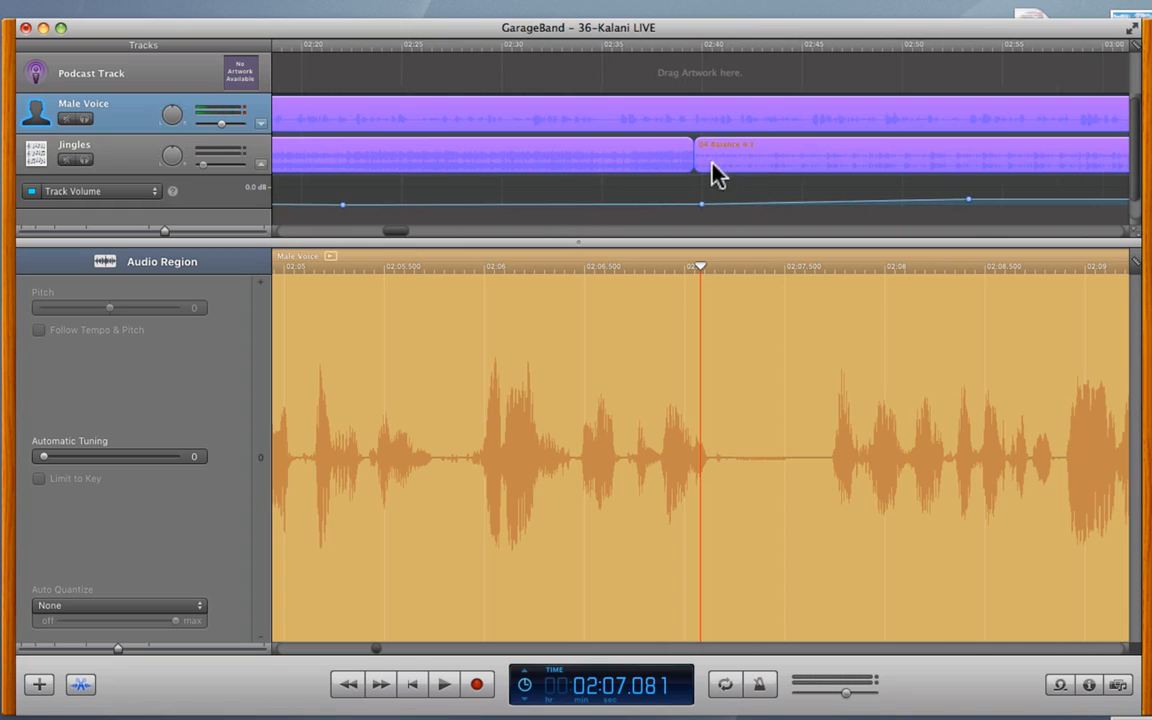
pyautogui.click(603, 45)
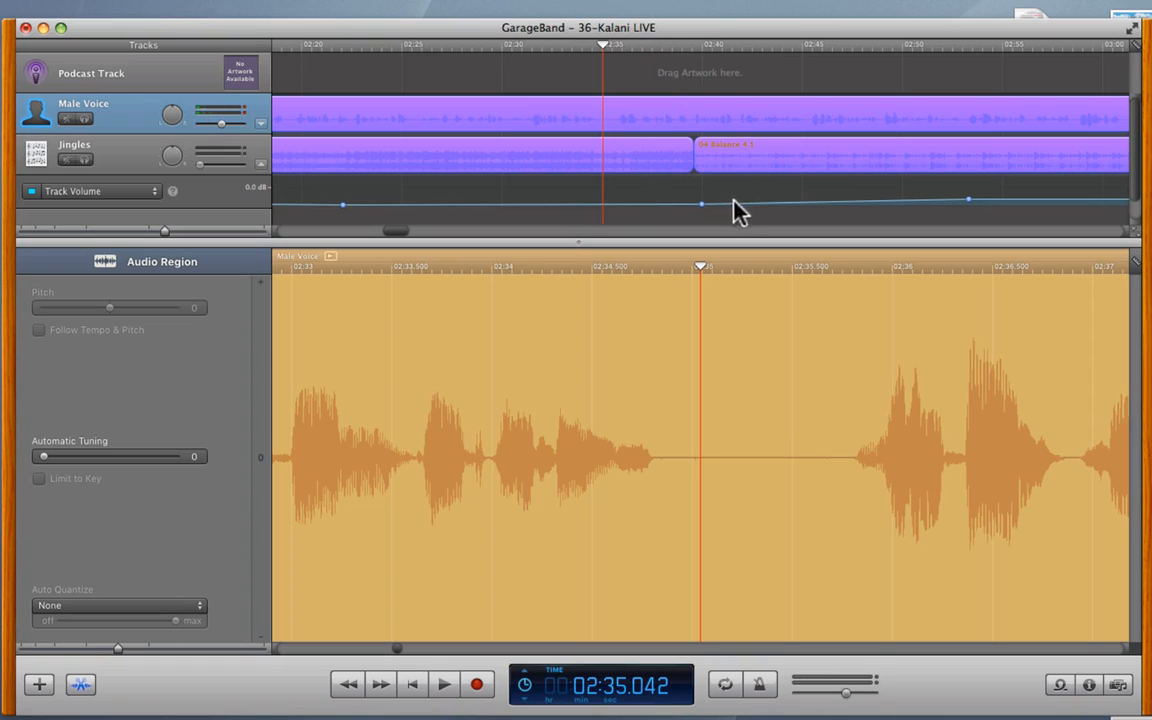
pyautogui.hscroll(5, 931, 121)
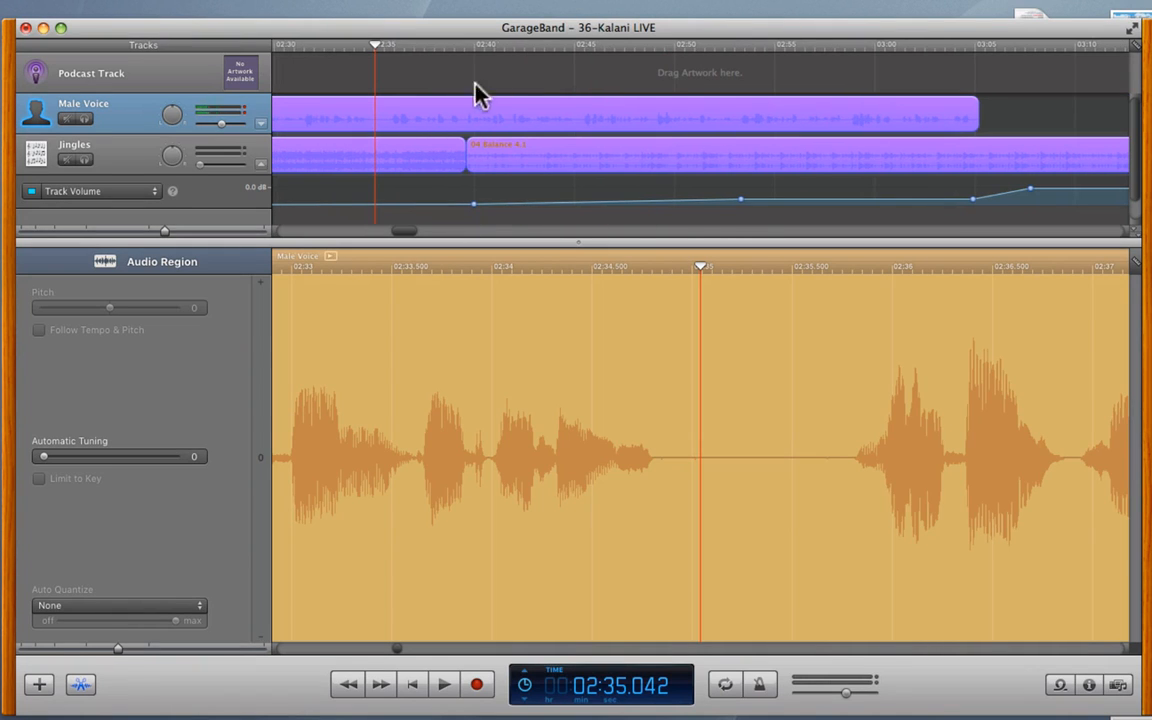
pyautogui.click(400, 45)
pyautogui.click(373, 45)
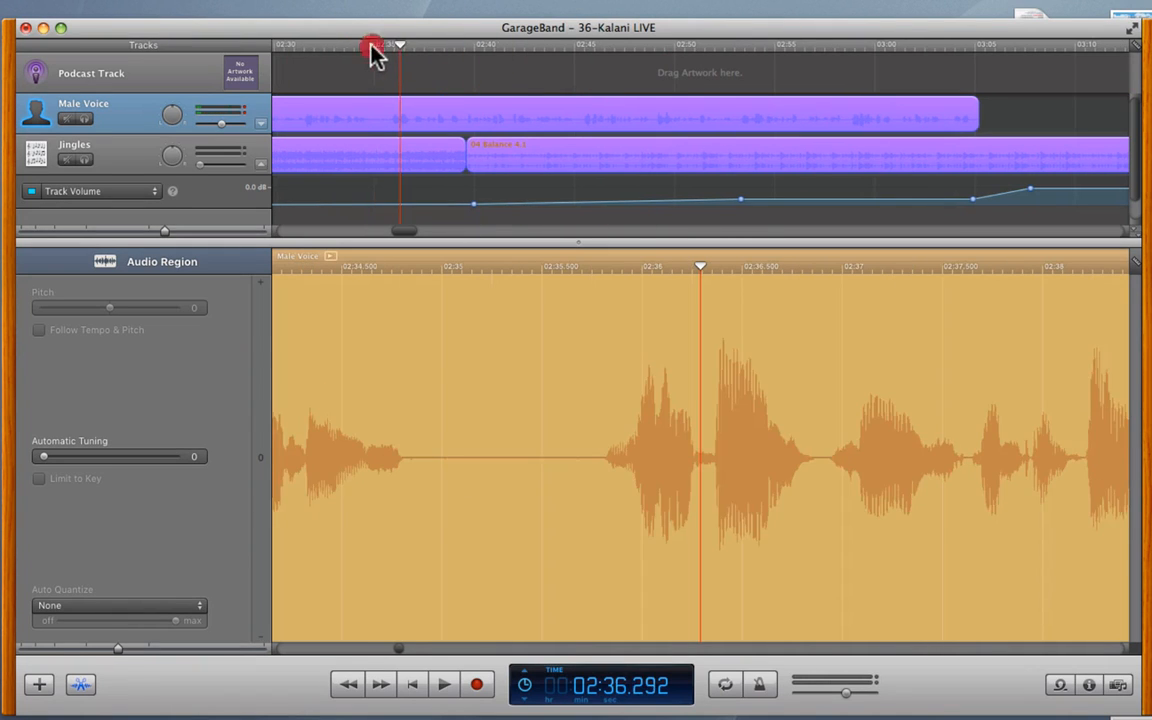
pyautogui.click(441, 48)
pyautogui.press('space')
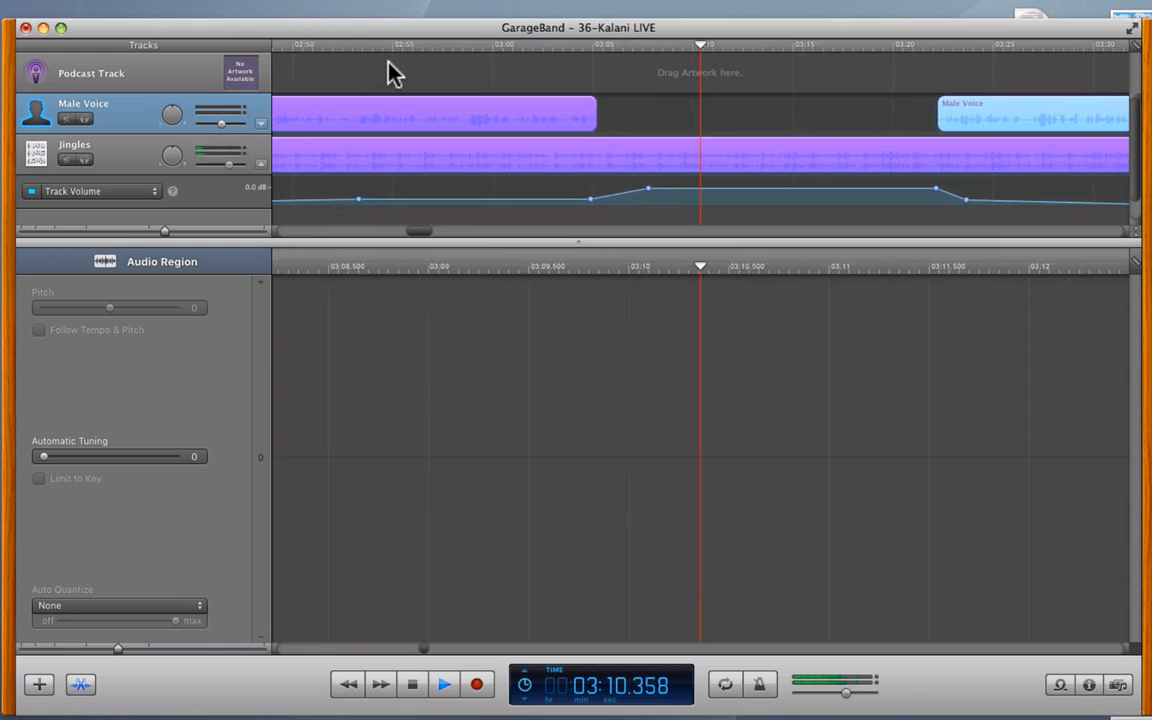
# - Stop playback at 3:11, play the Male Voice from 3:51 to 4:07, then open the Media Browser
pyautogui.press('space')
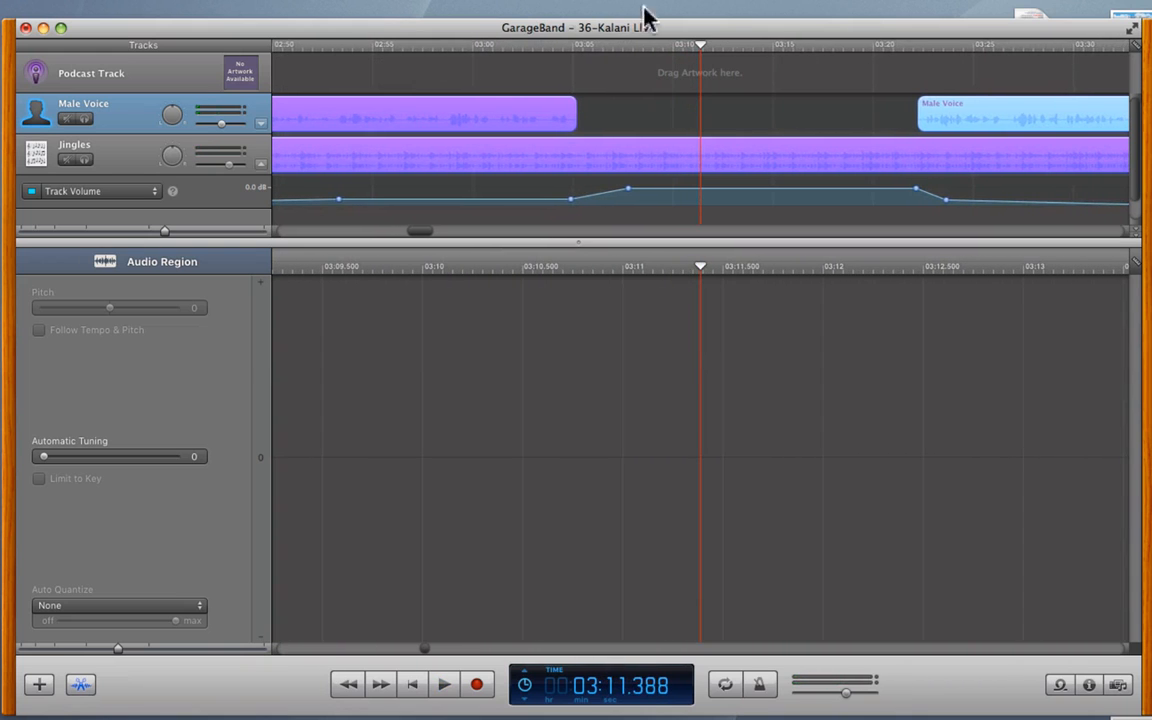
pyautogui.hscroll(5, 845, 100)
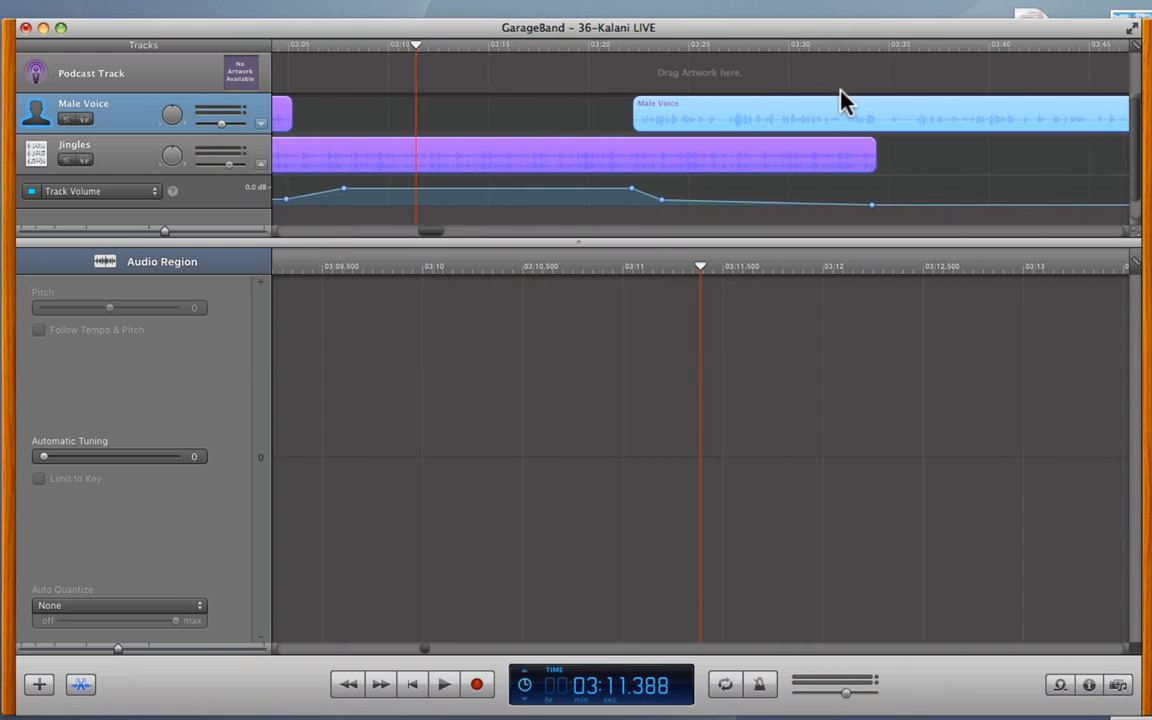
pyautogui.hscroll(5, 845, 100)
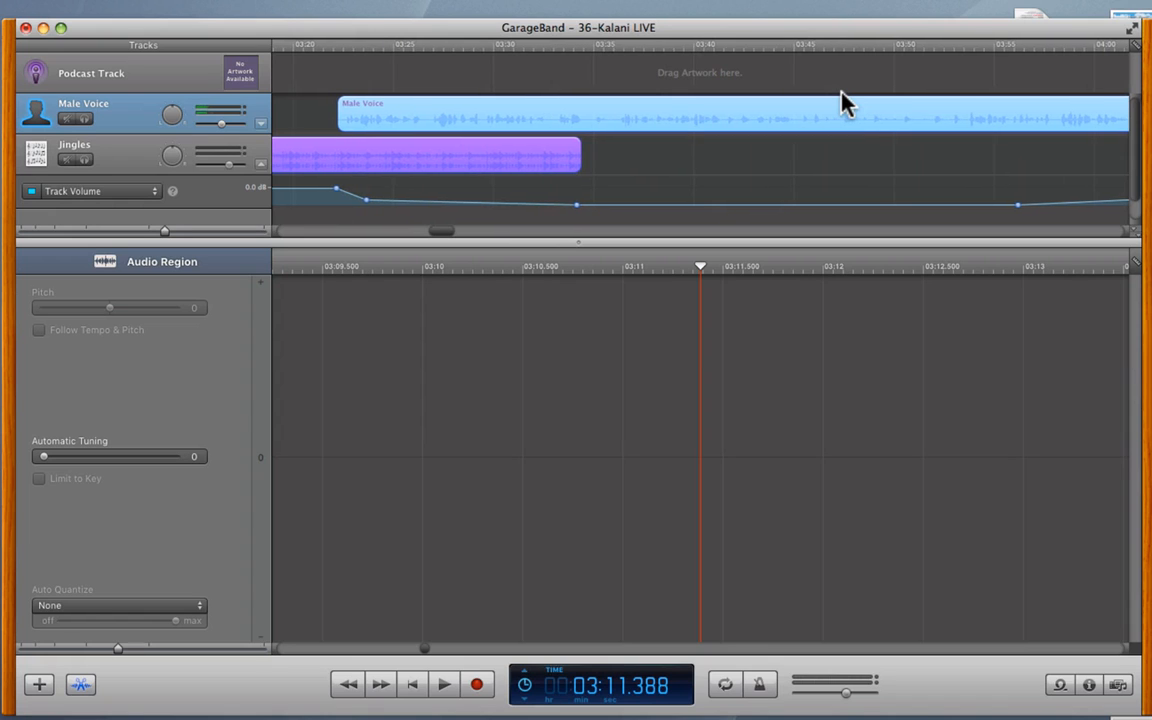
pyautogui.hscroll(1, 841, 91)
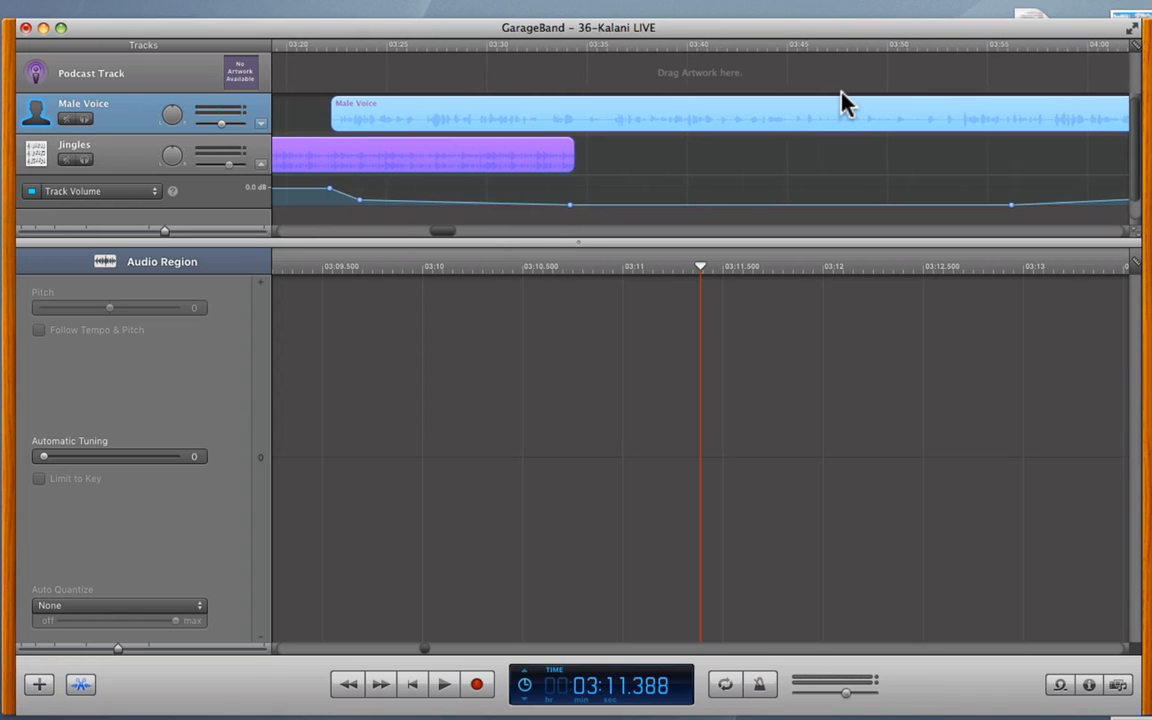
pyautogui.hscroll(6, 866, 118)
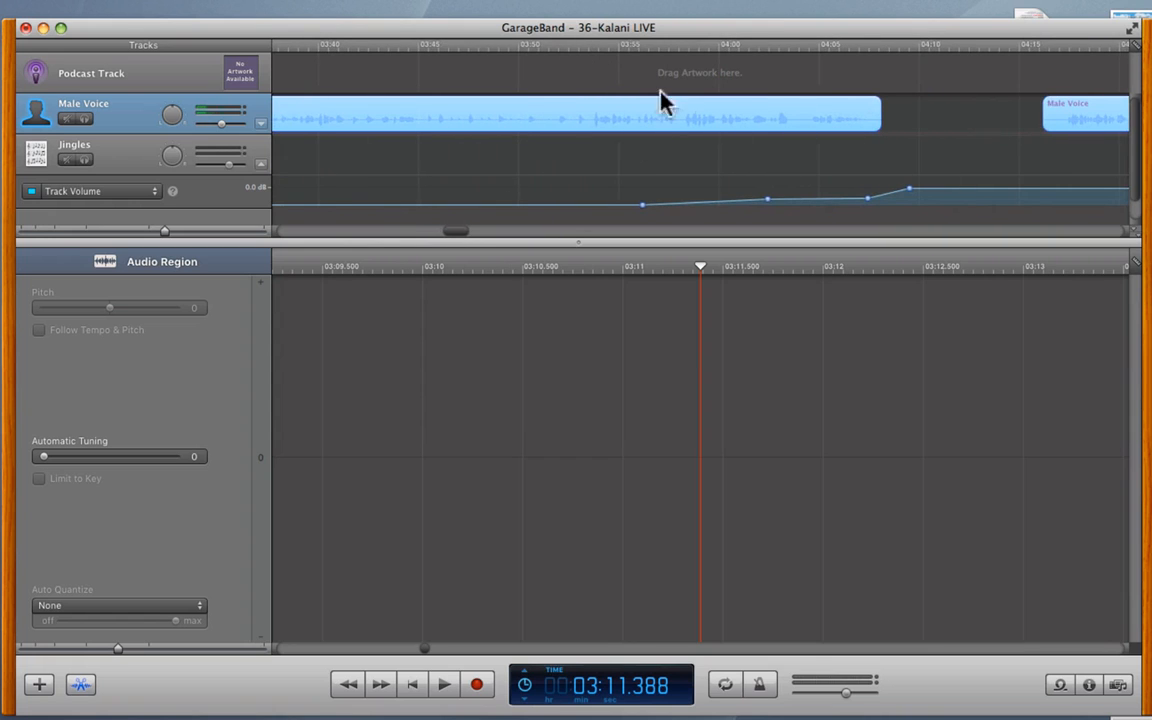
pyautogui.click(548, 45)
pyautogui.press('space')
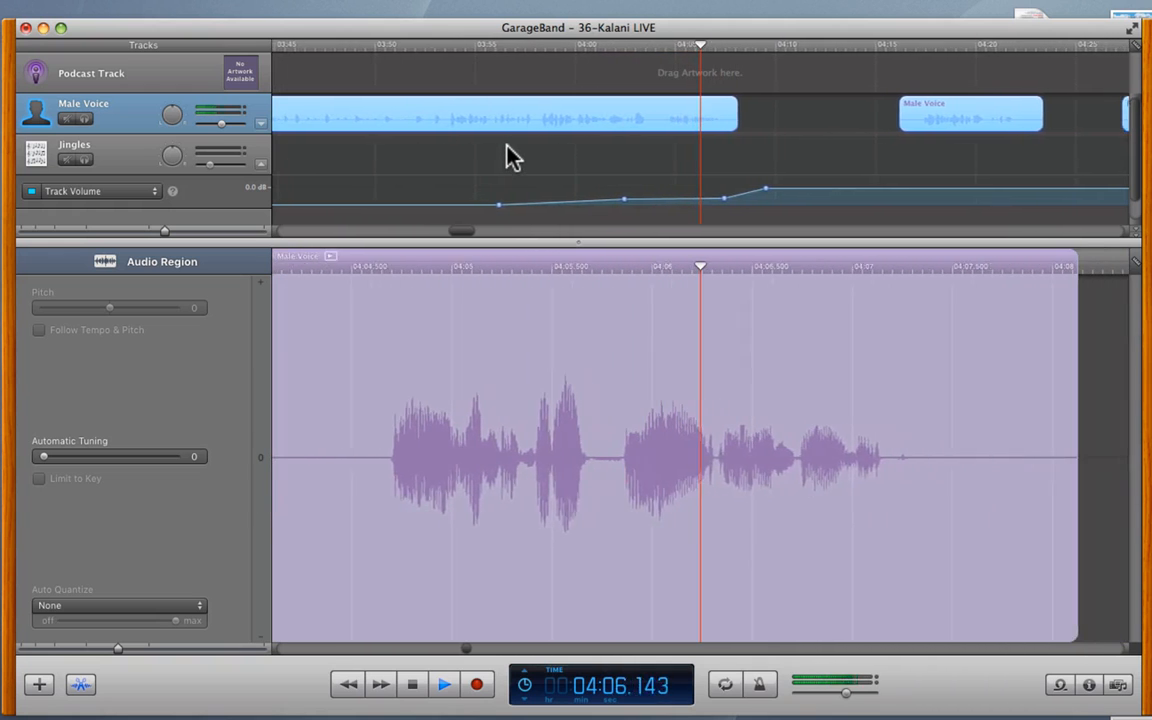
pyautogui.press('space')
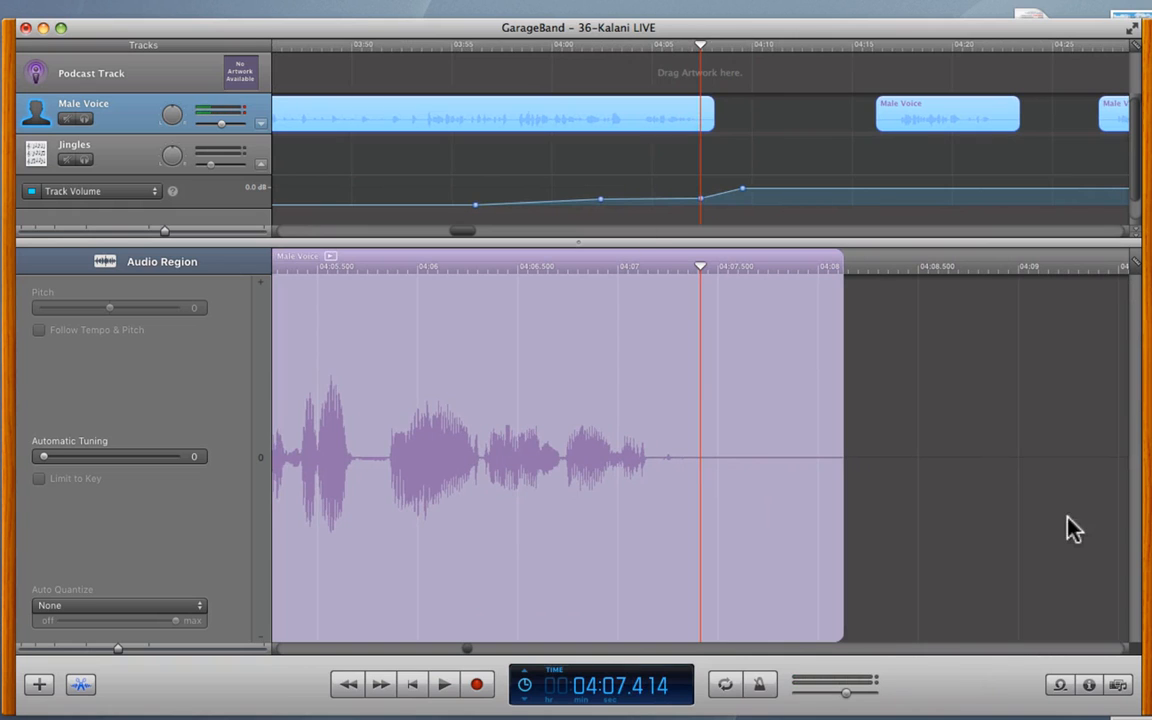
pyautogui.click(1118, 686)
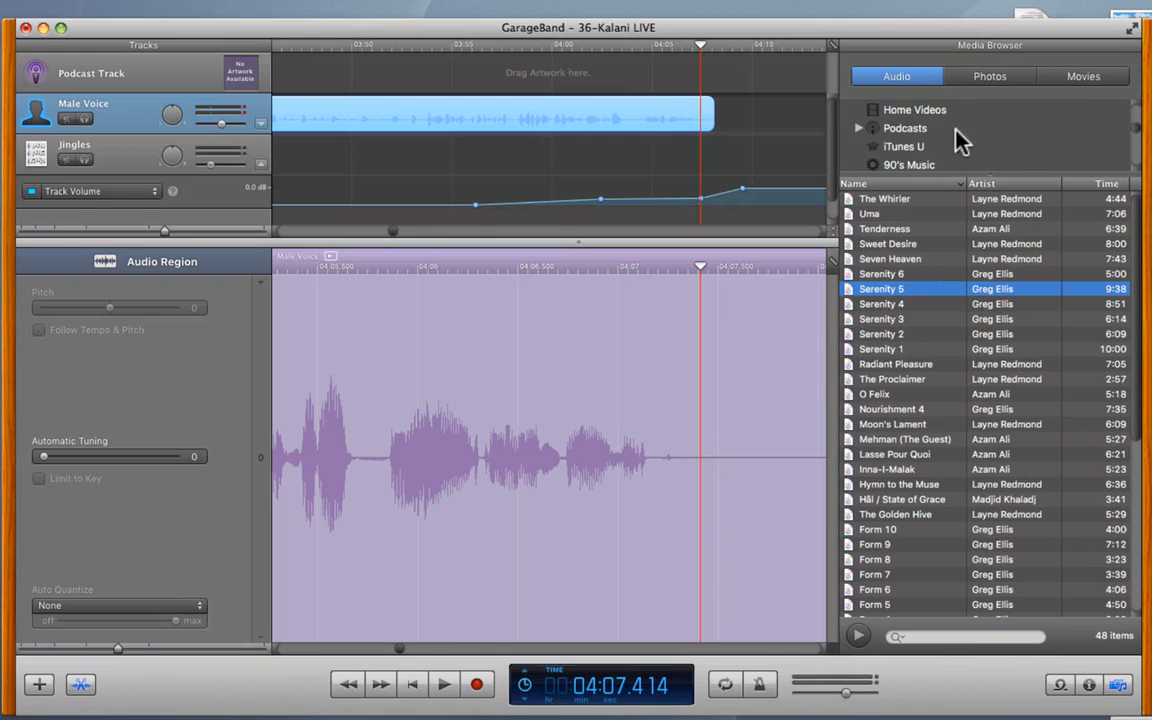
# - Look through the iTunes and GarageBand media sources, then switch to the Loop Browser's podcast effects library
pyautogui.scroll(3, 1134, 125)
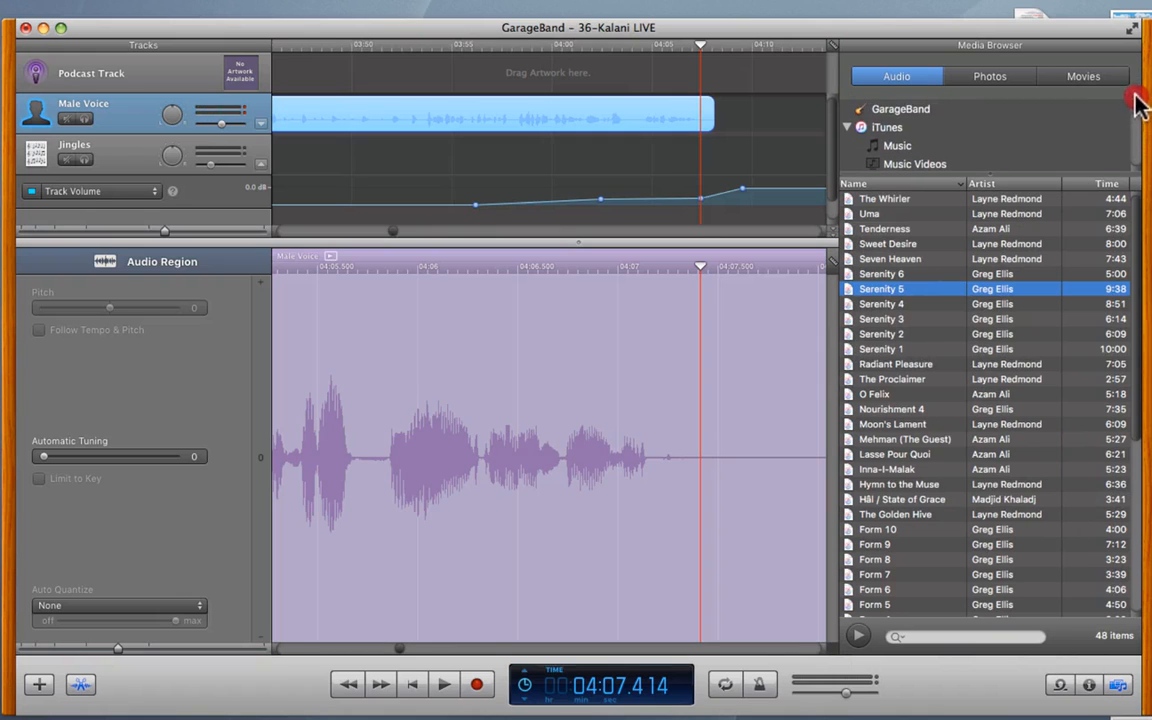
pyautogui.moveTo(985, 180); pyautogui.dragTo(988, 461)
pyautogui.click(849, 126)
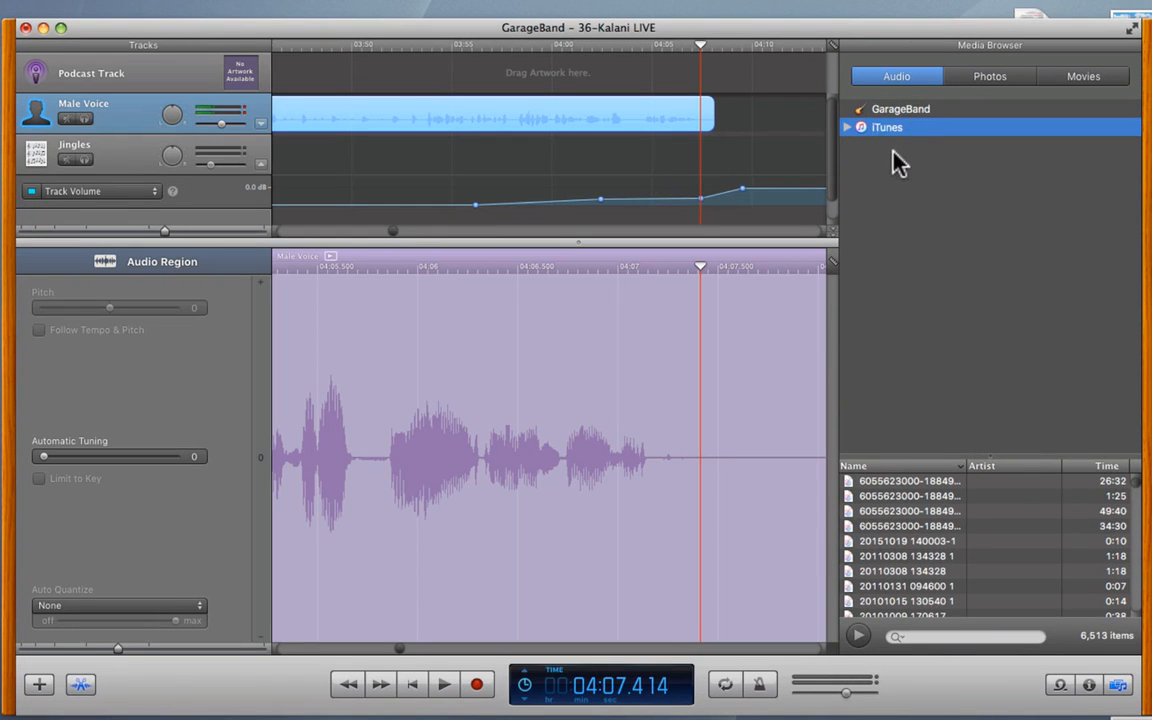
pyautogui.click(903, 111)
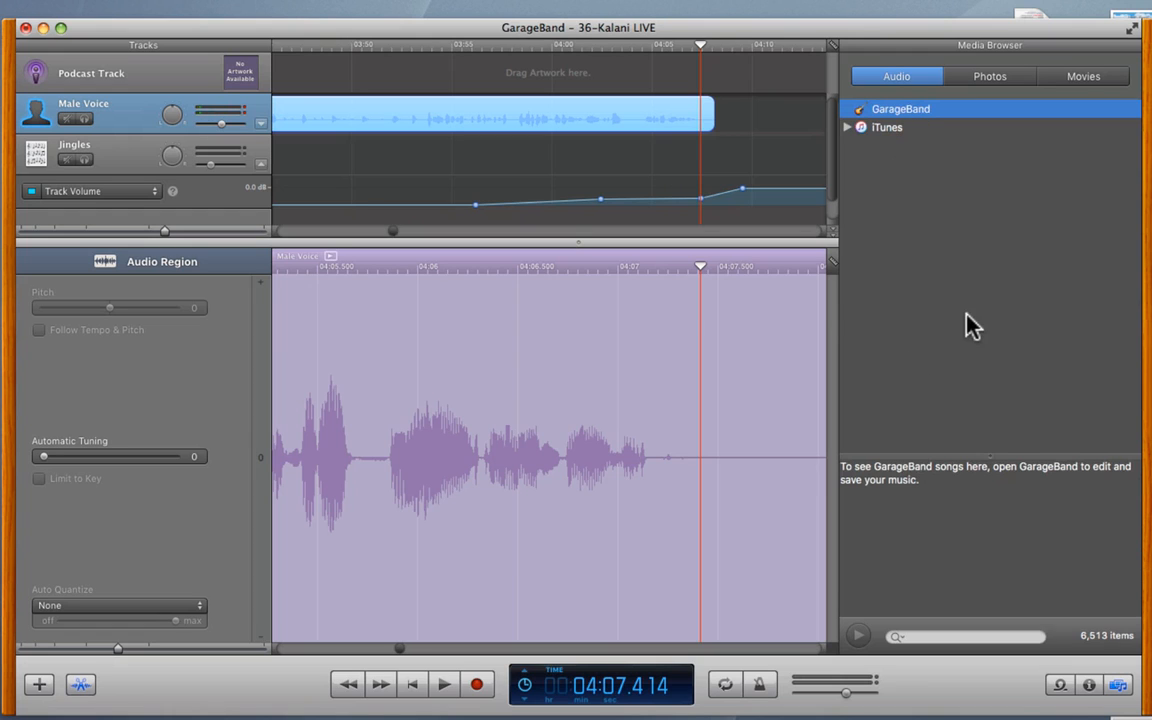
pyautogui.click(1060, 685)
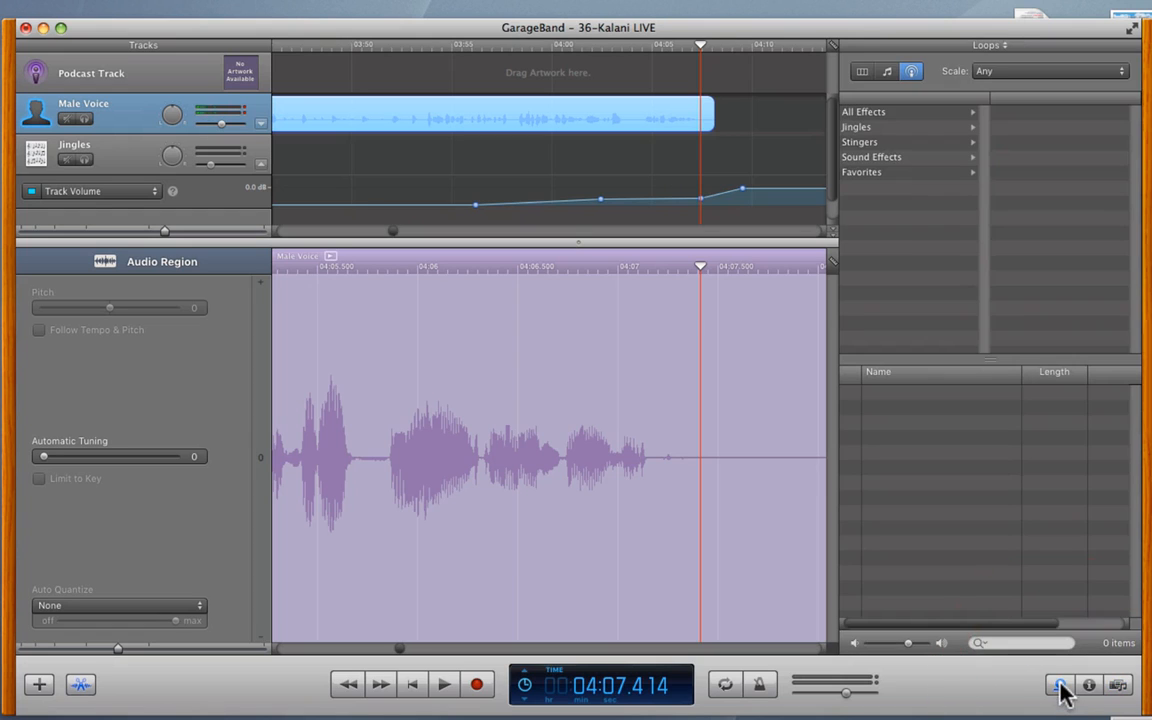
# - Open the Jingles > Jazz category and preview the Bossa Lounger Long jingle
pyautogui.click(887, 130)
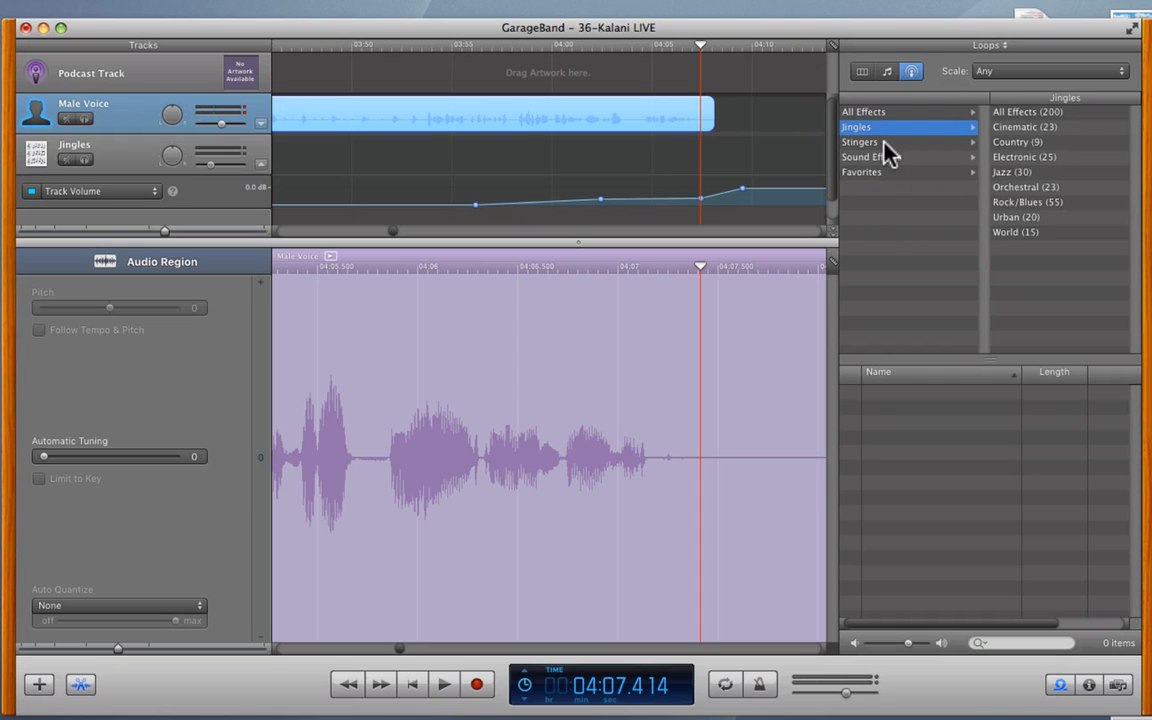
pyautogui.click(890, 144)
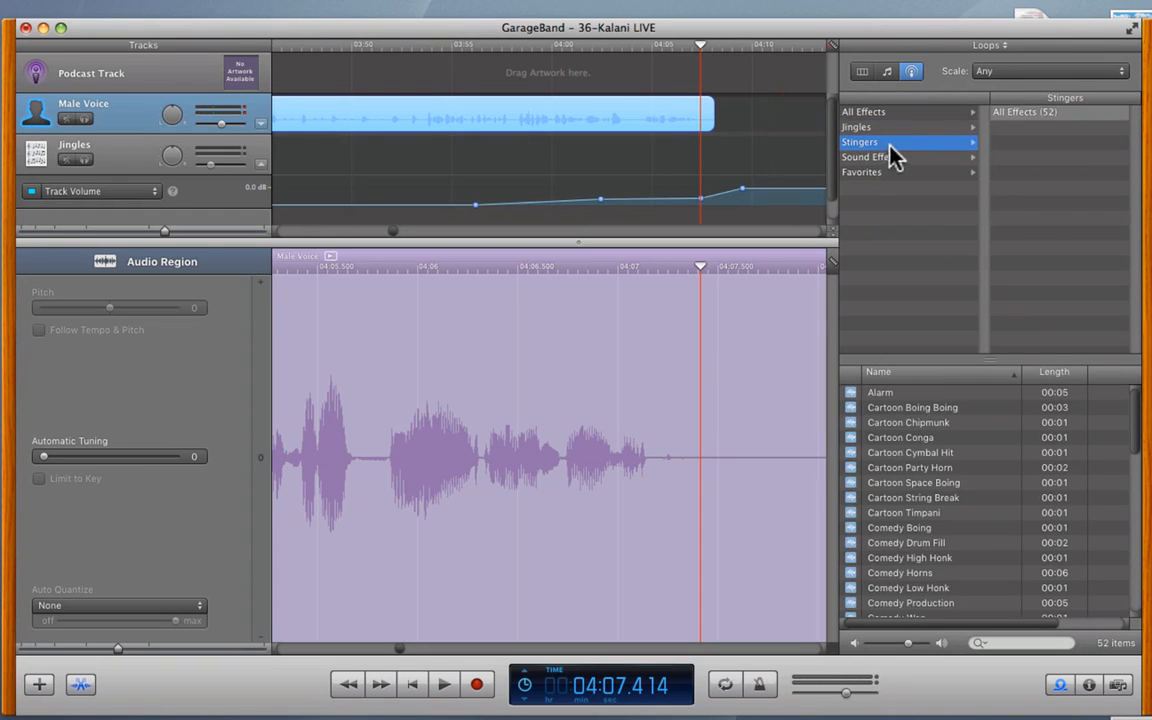
pyautogui.click(872, 128)
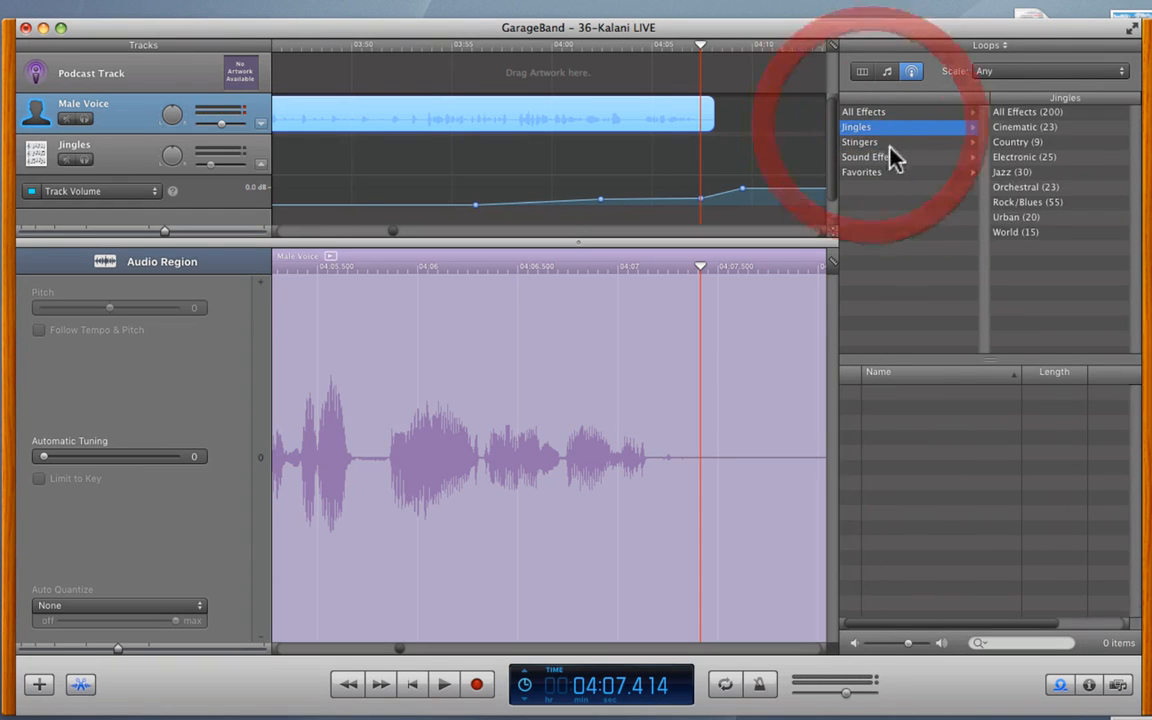
pyautogui.click(1011, 172)
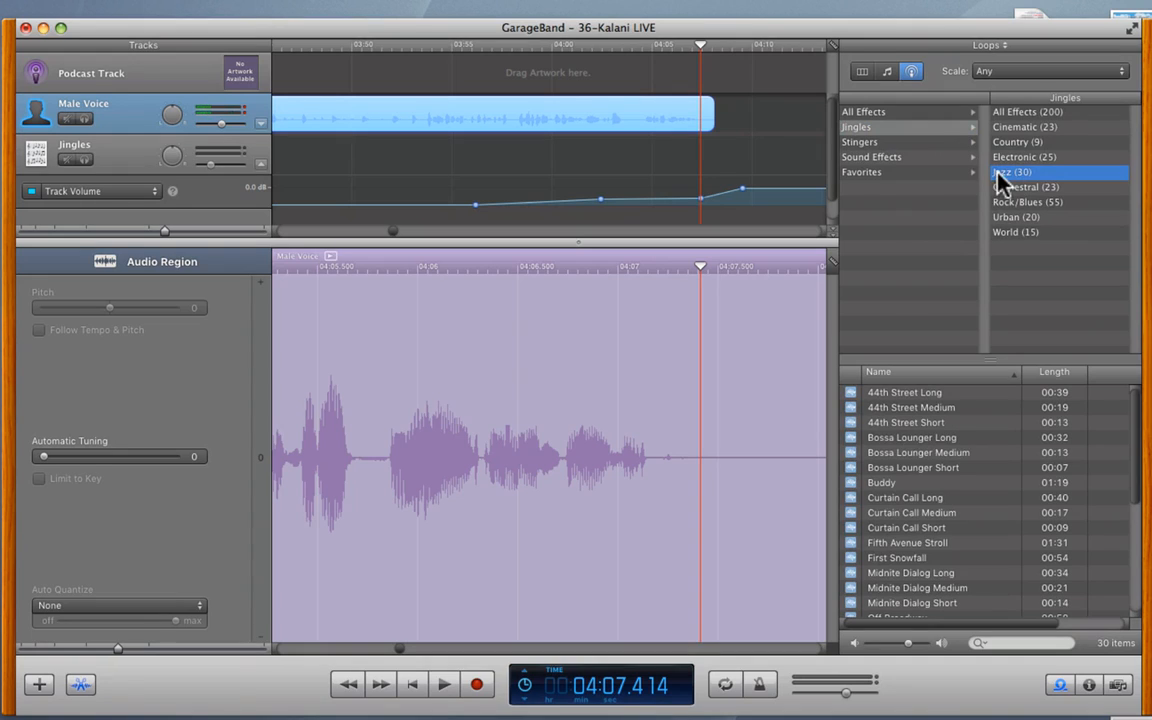
pyautogui.click(886, 440)
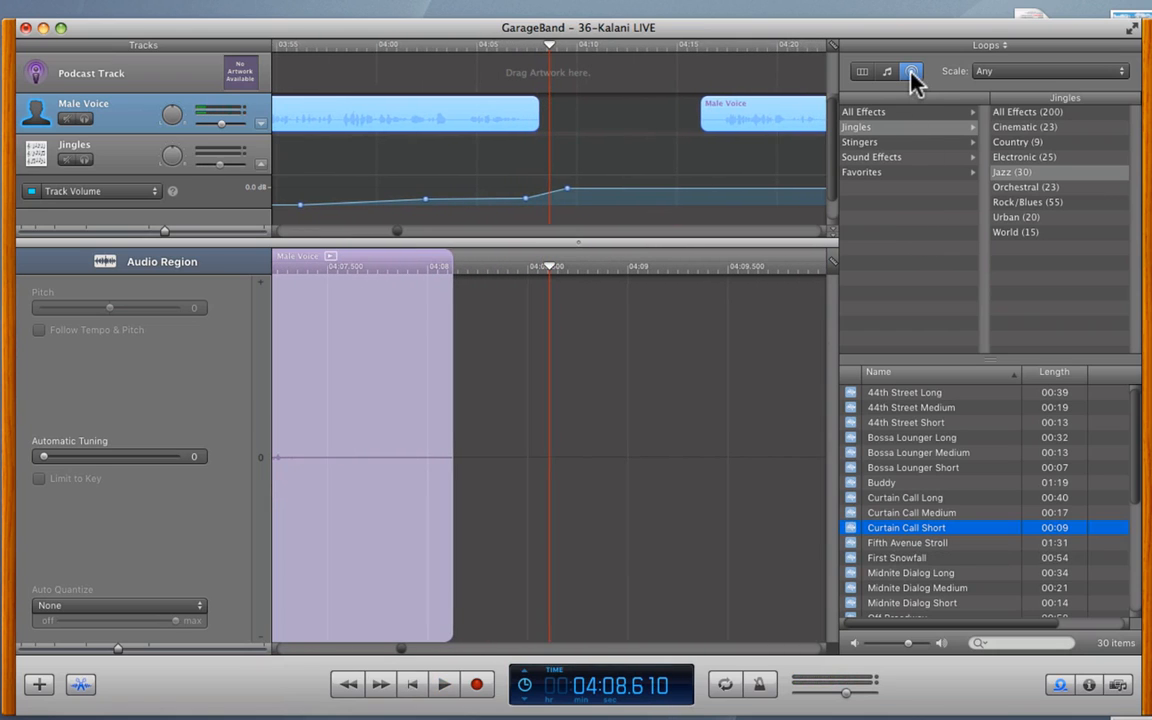
# - Toggle the loop view modes back to the podcast sound effects list, then return to the Media Browser
pyautogui.click(881, 74)
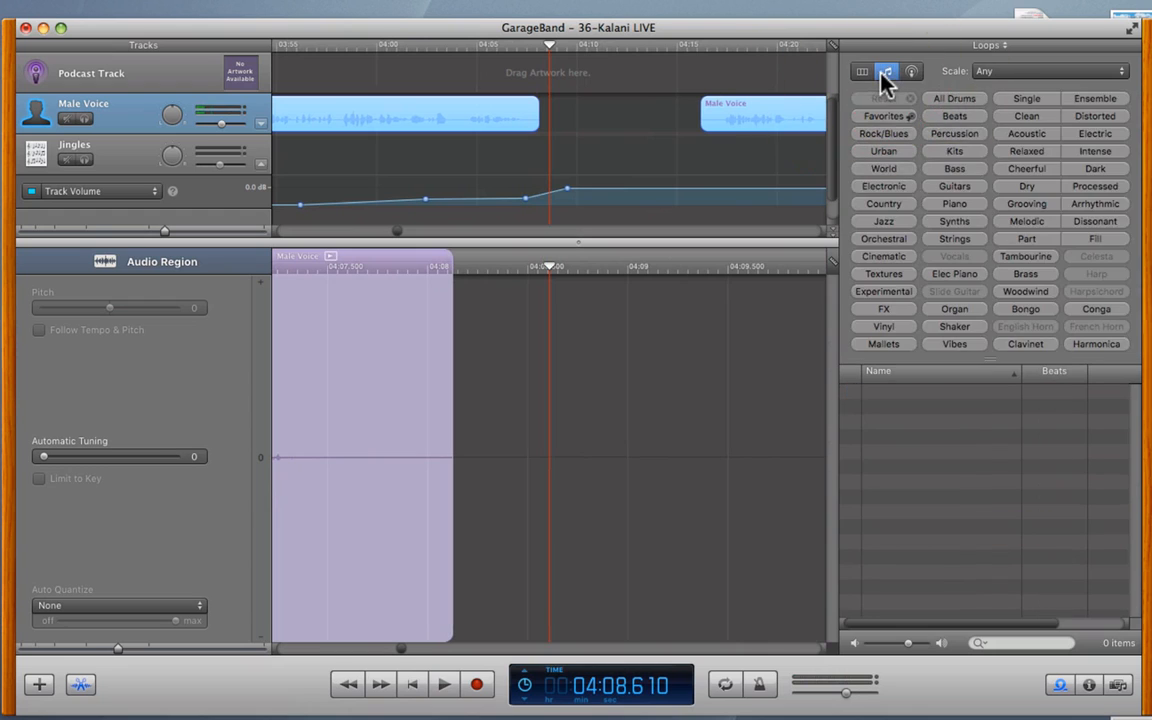
pyautogui.click(858, 73)
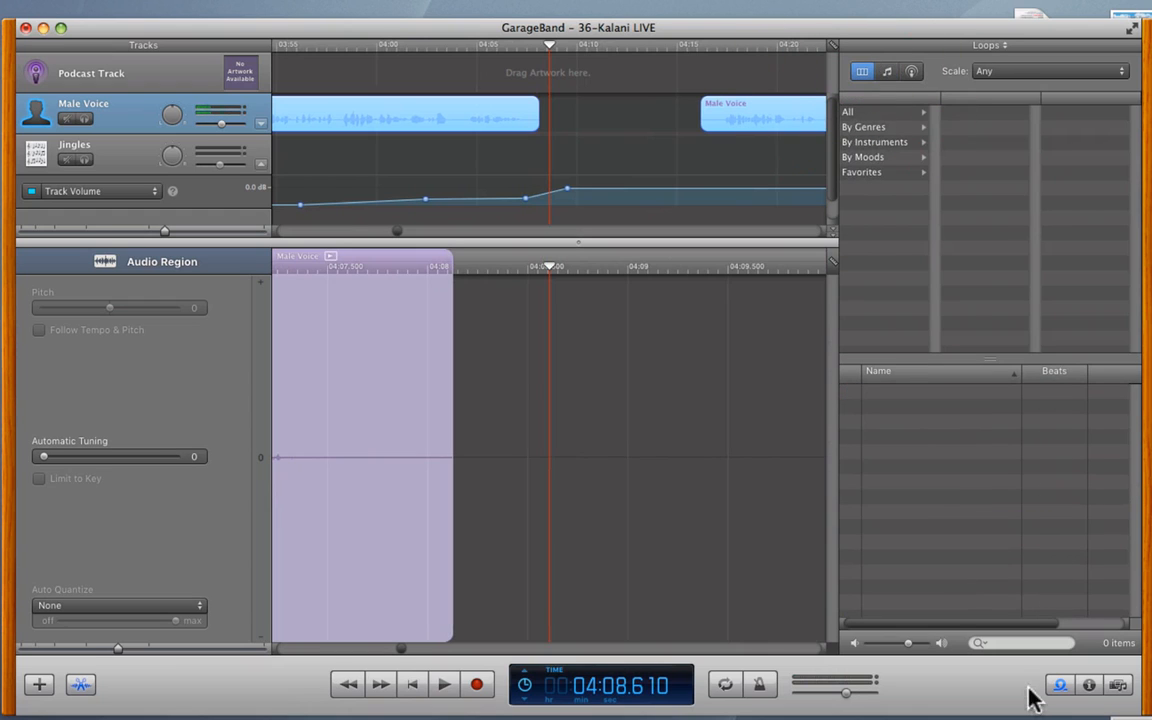
pyautogui.click(886, 72)
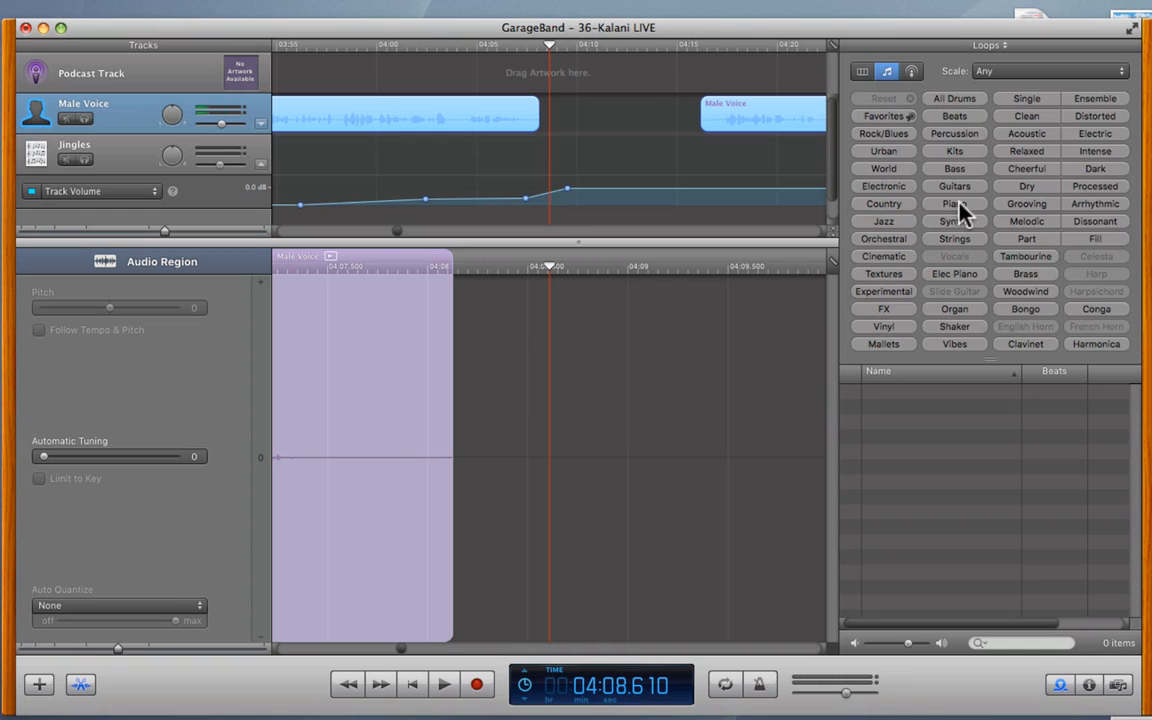
pyautogui.click(911, 72)
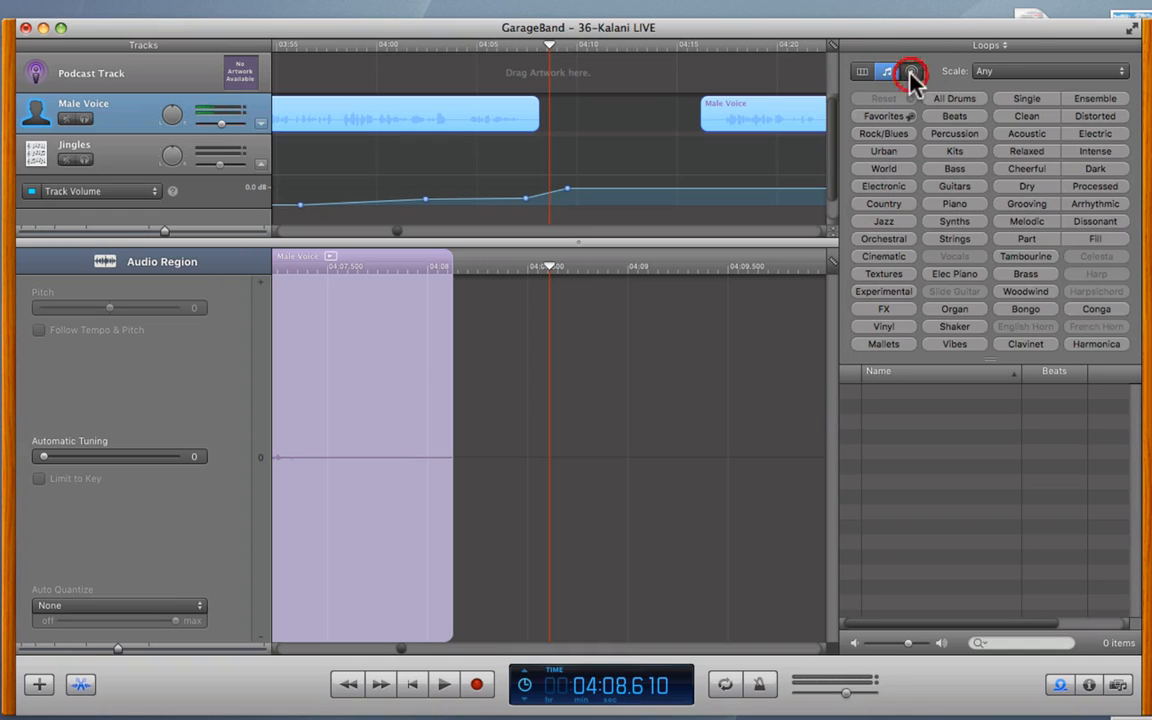
pyautogui.click(1119, 685)
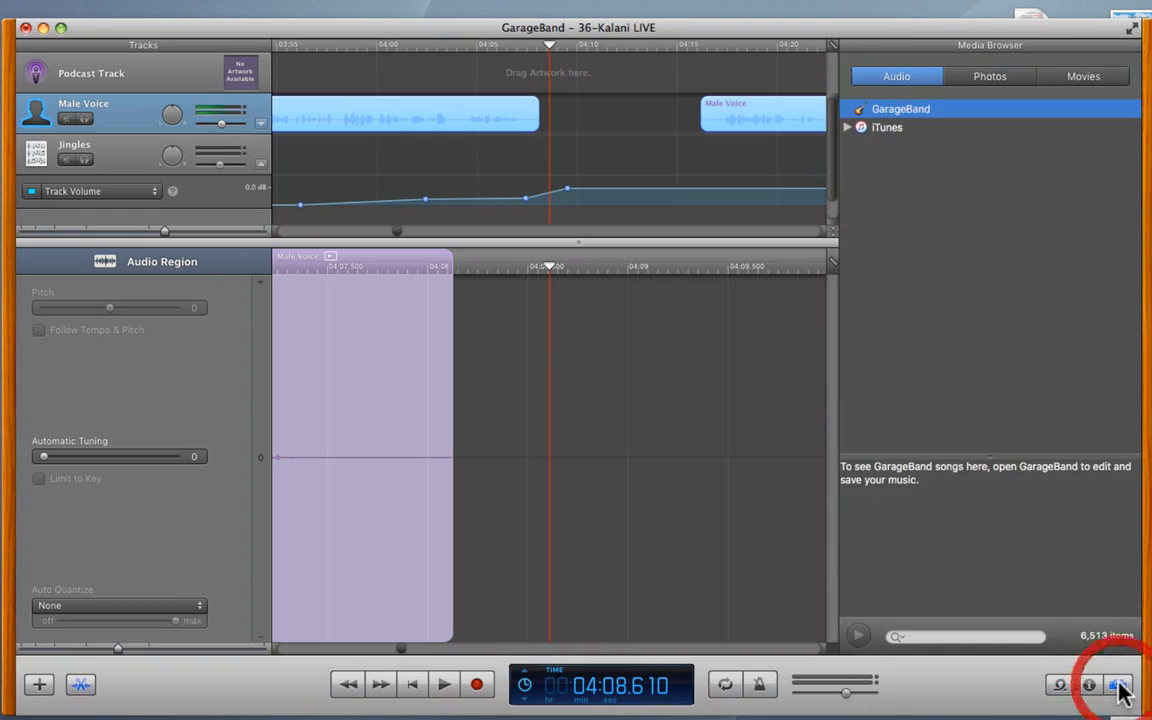
# - Expand the iTunes library playlists, enlarge the browser panes, and list the Evolve playlist
pyautogui.click(847, 128)
pyautogui.click(866, 146)
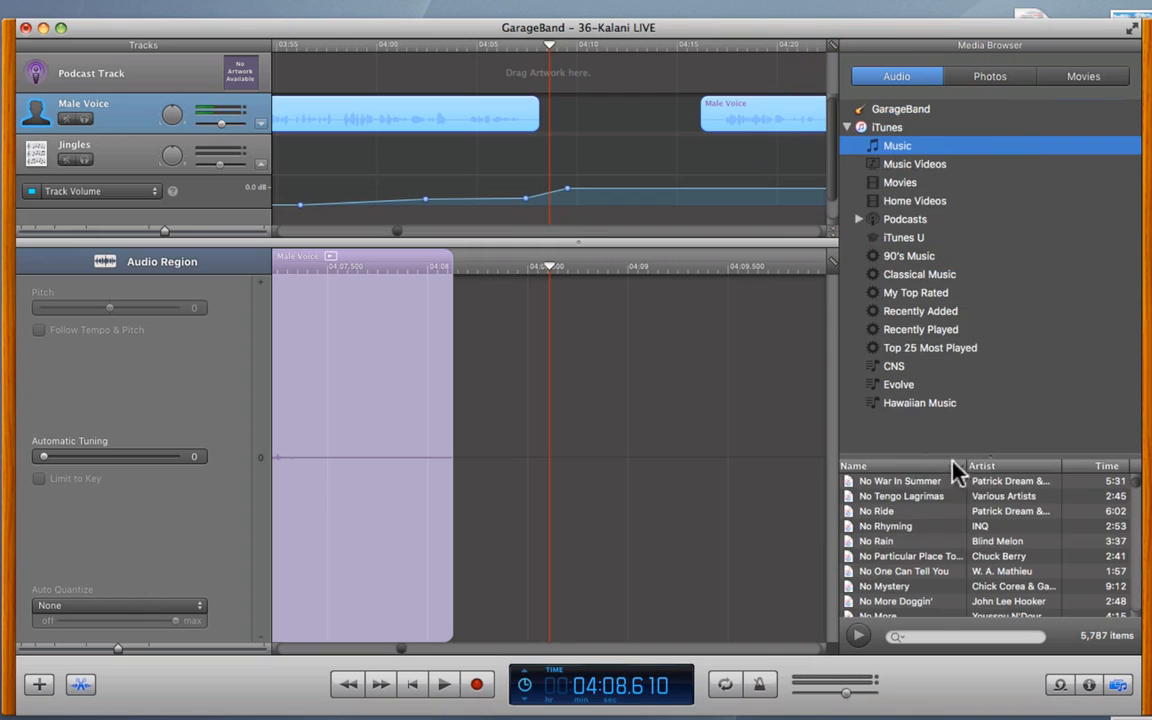
pyautogui.moveTo(985, 463); pyautogui.dragTo(977, 178)
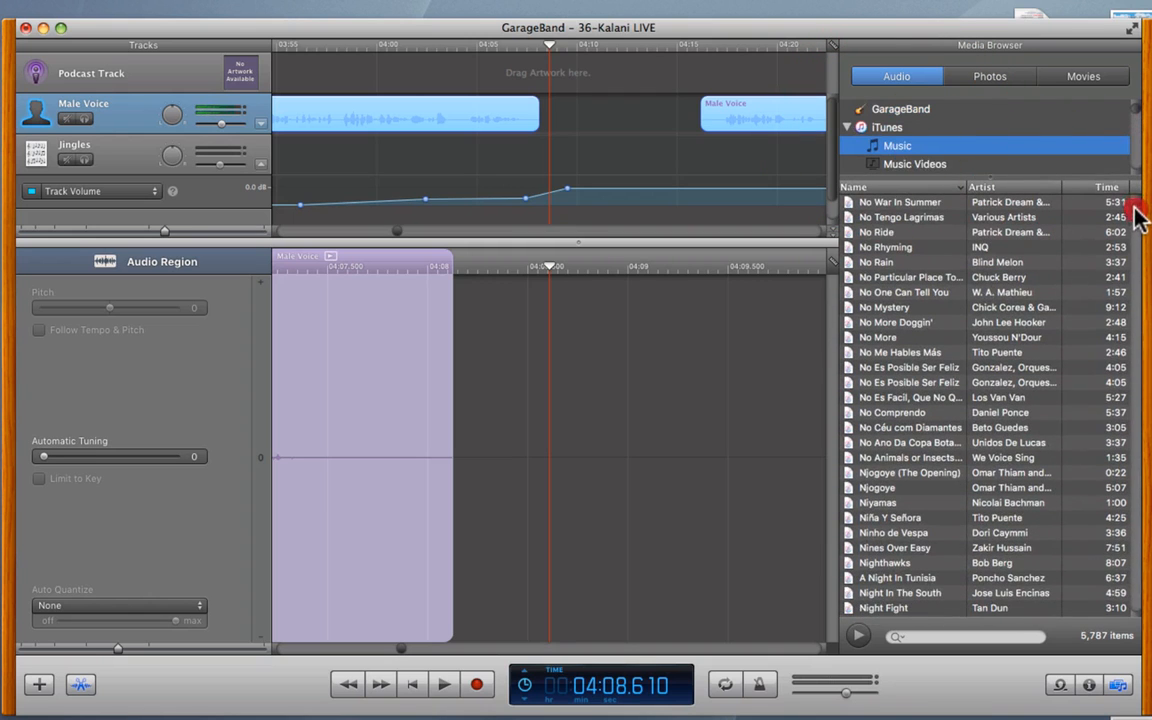
pyautogui.moveTo(1138, 218); pyautogui.dragTo(1121, 175)
pyautogui.moveTo(977, 183); pyautogui.dragTo(996, 366)
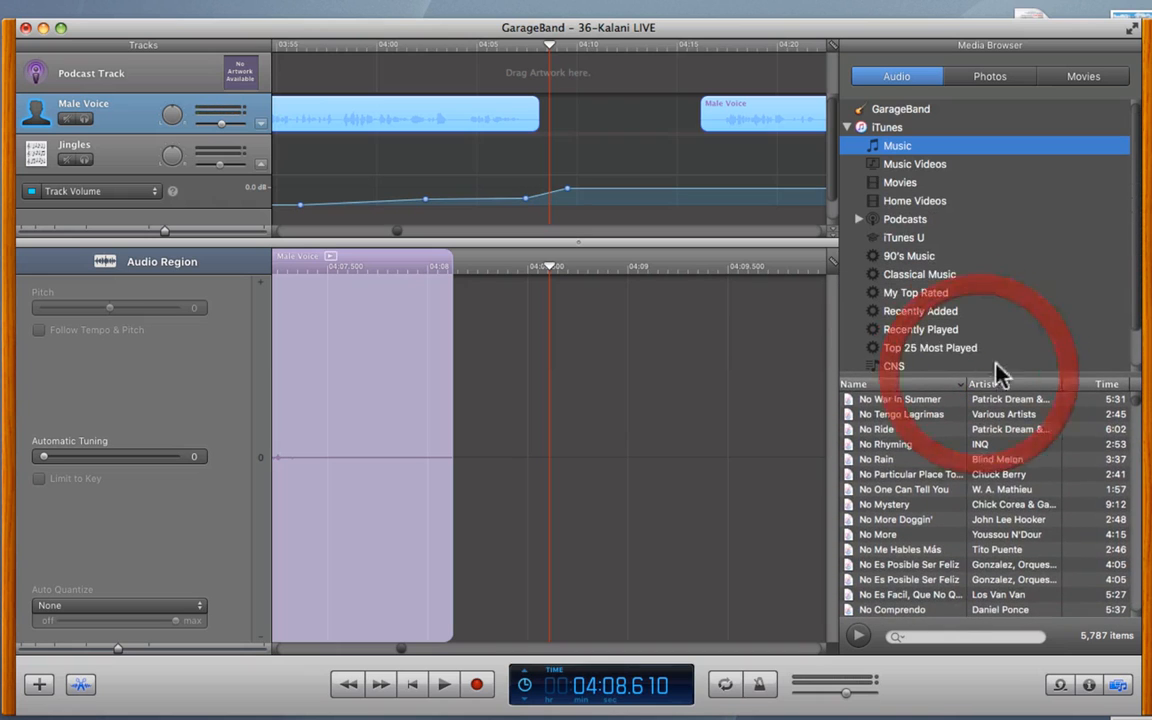
pyautogui.scroll(-2, 1000, 330)
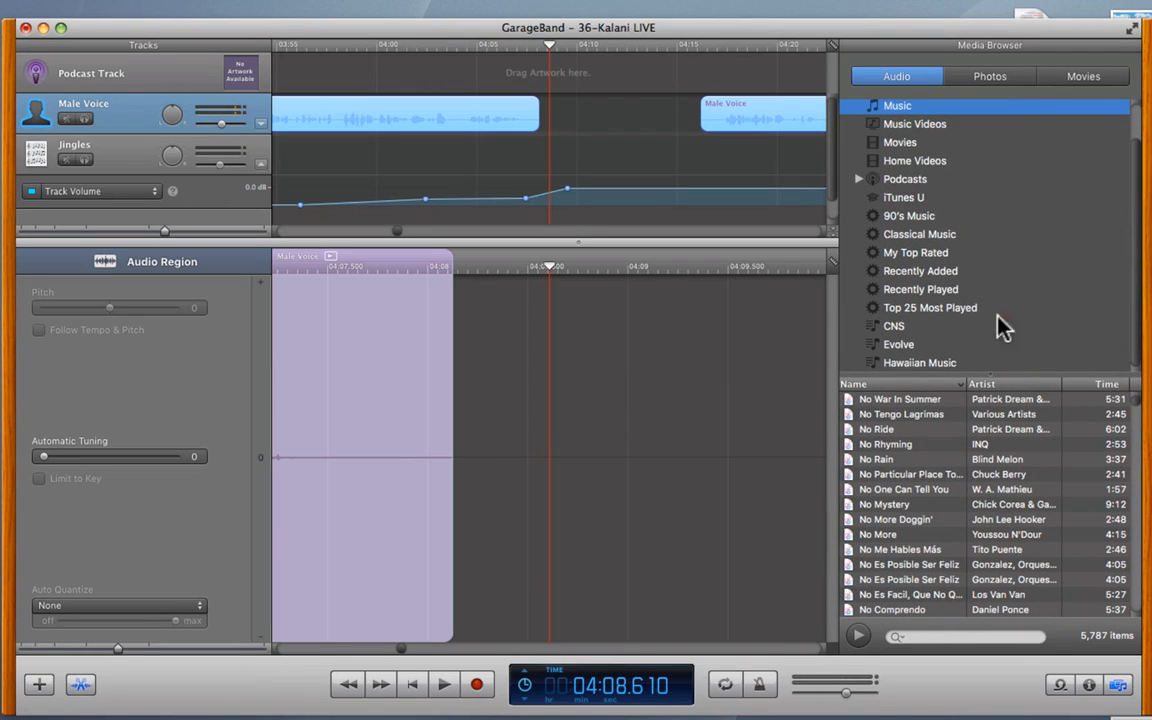
pyautogui.click(906, 345)
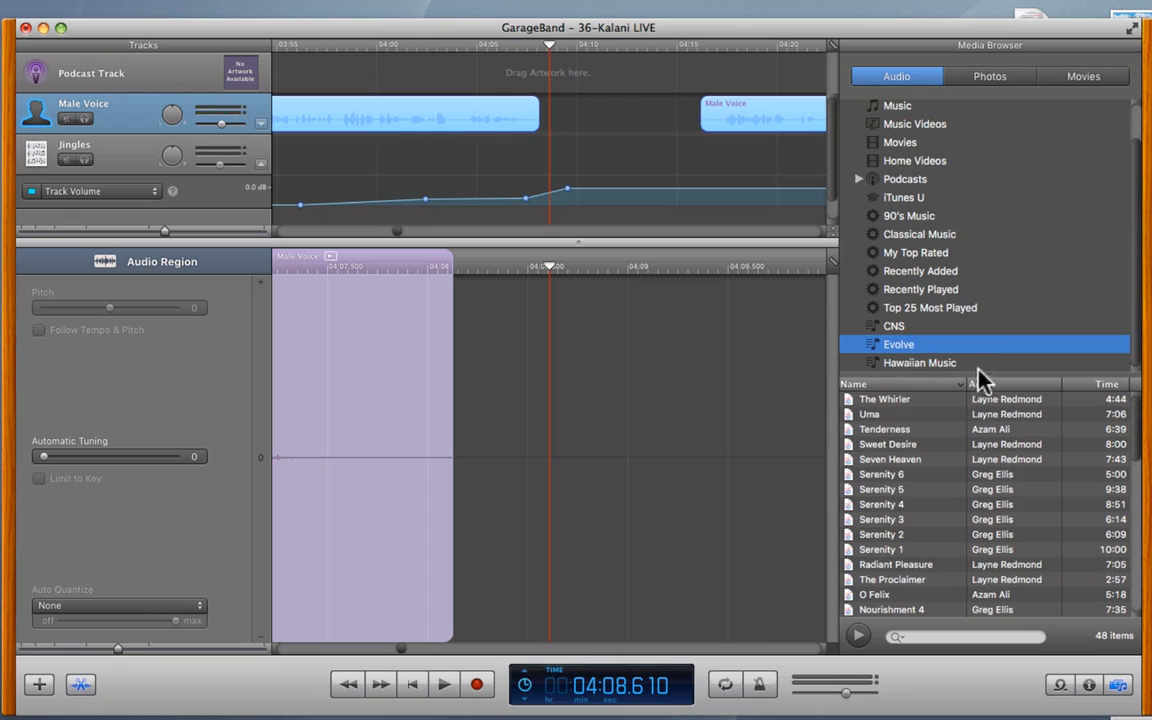
# - Resize the lists, glance at CNS and Hawaiian Music, then settle on Evolve's 48 songs
pyautogui.moveTo(985, 378); pyautogui.dragTo(1003, 195)
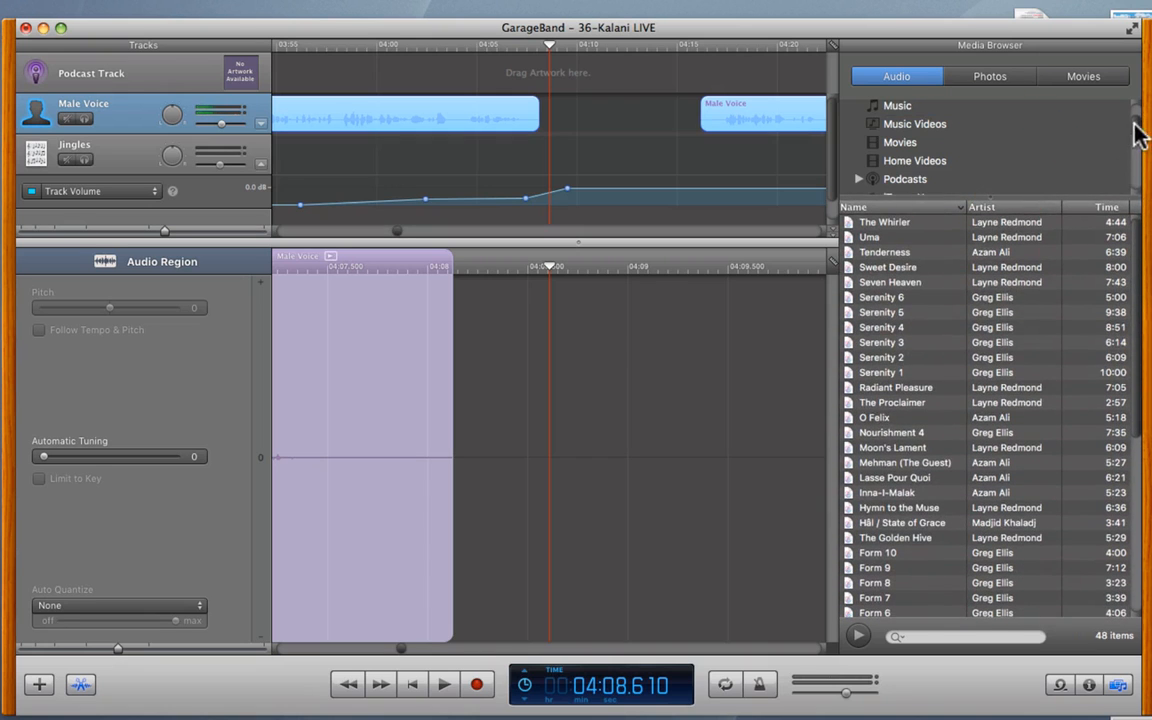
pyautogui.moveTo(1139, 129); pyautogui.dragTo(1140, 200)
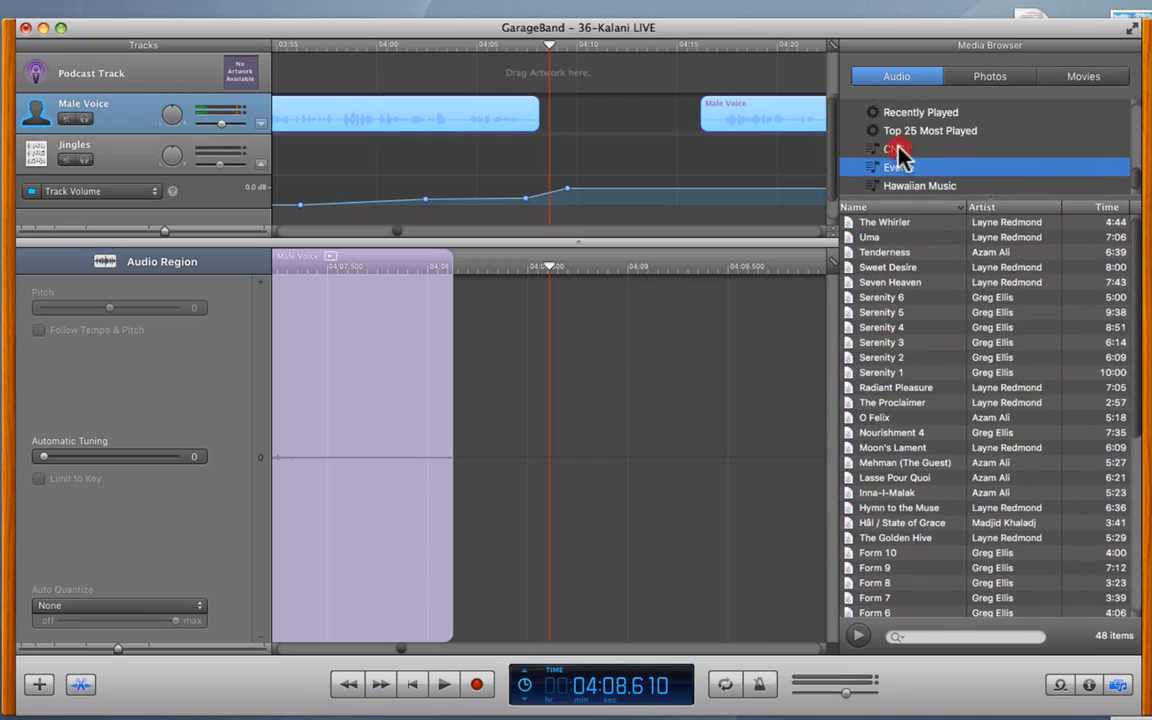
pyautogui.click(898, 148)
pyautogui.click(902, 167)
pyautogui.click(912, 186)
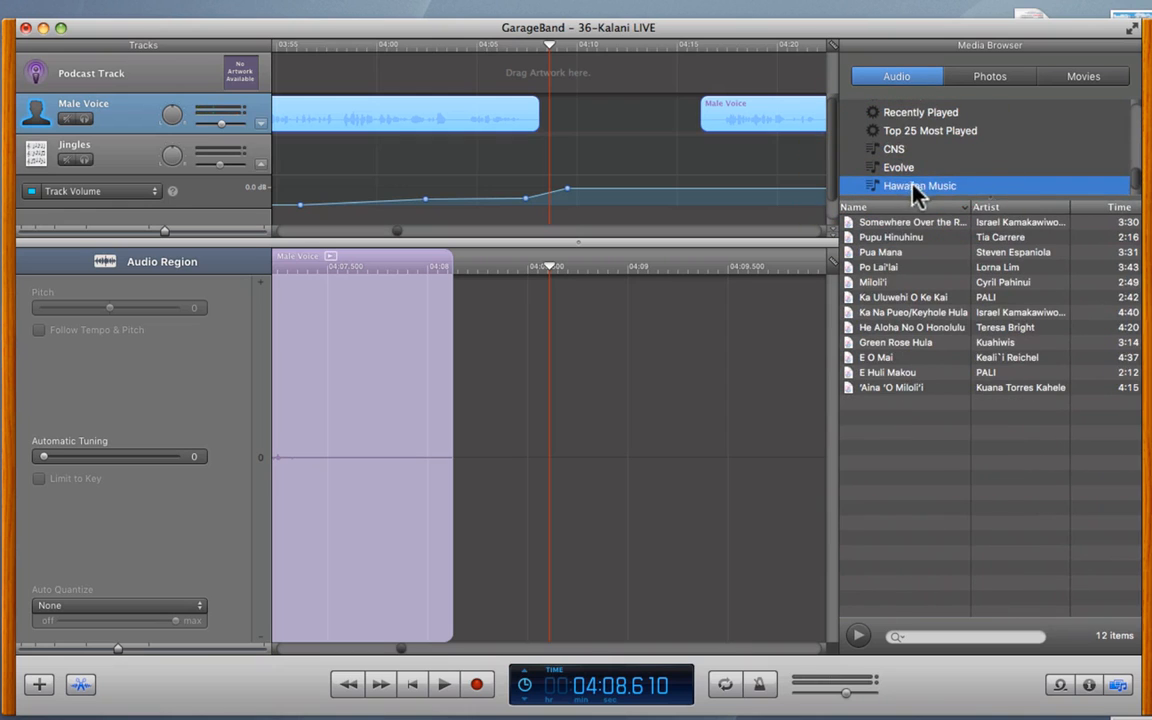
pyautogui.click(901, 169)
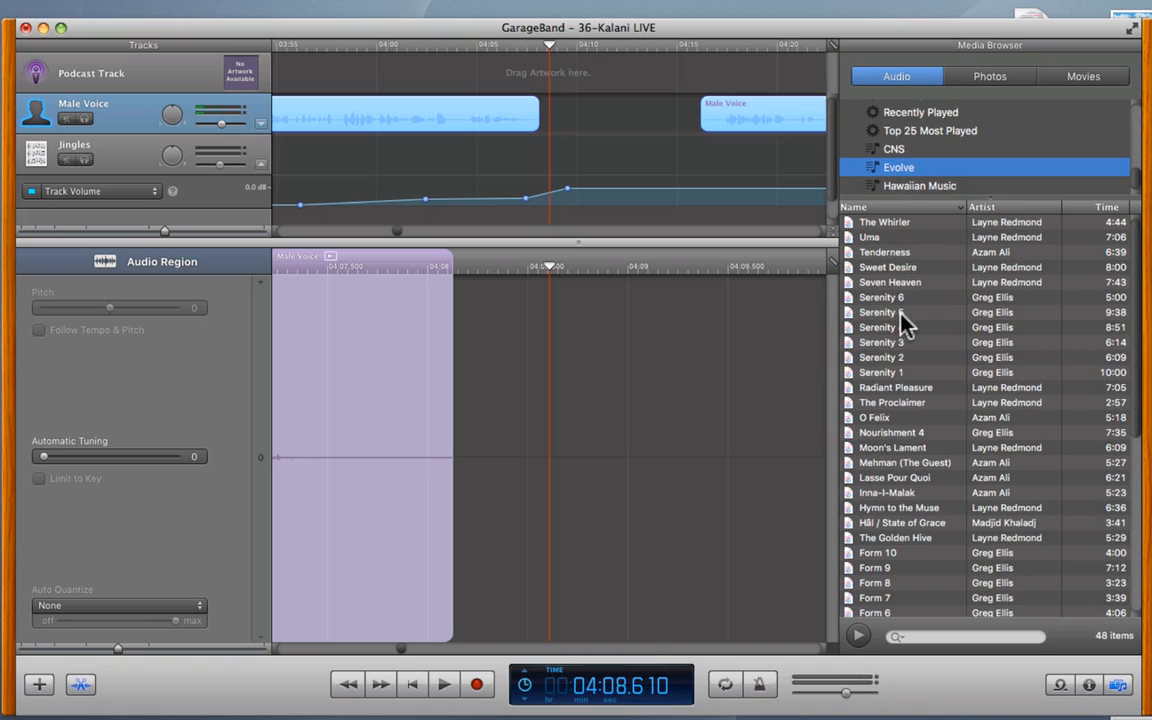
# - Play from 04:00, then drag Clarity 5 from the Evolve list onto the Jingles track near 03:55
pyautogui.click(395, 52)
pyautogui.press('space')
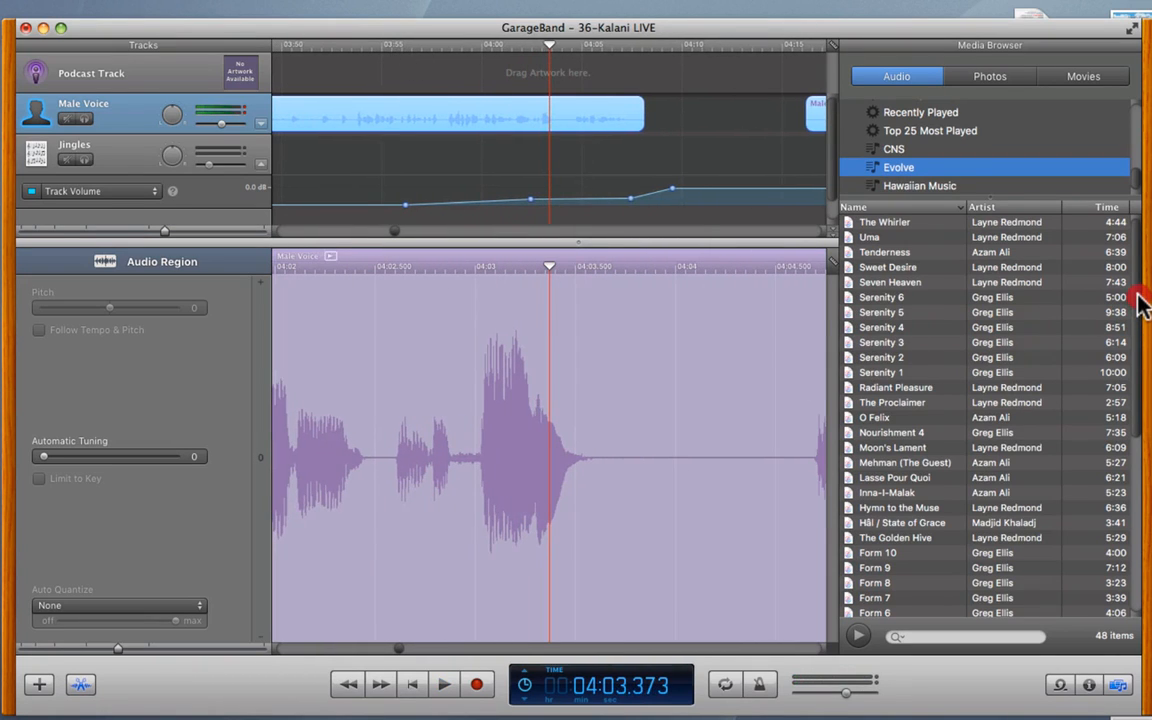
pyautogui.scroll(-5, 1139, 315)
pyautogui.scroll(5, 1140, 290)
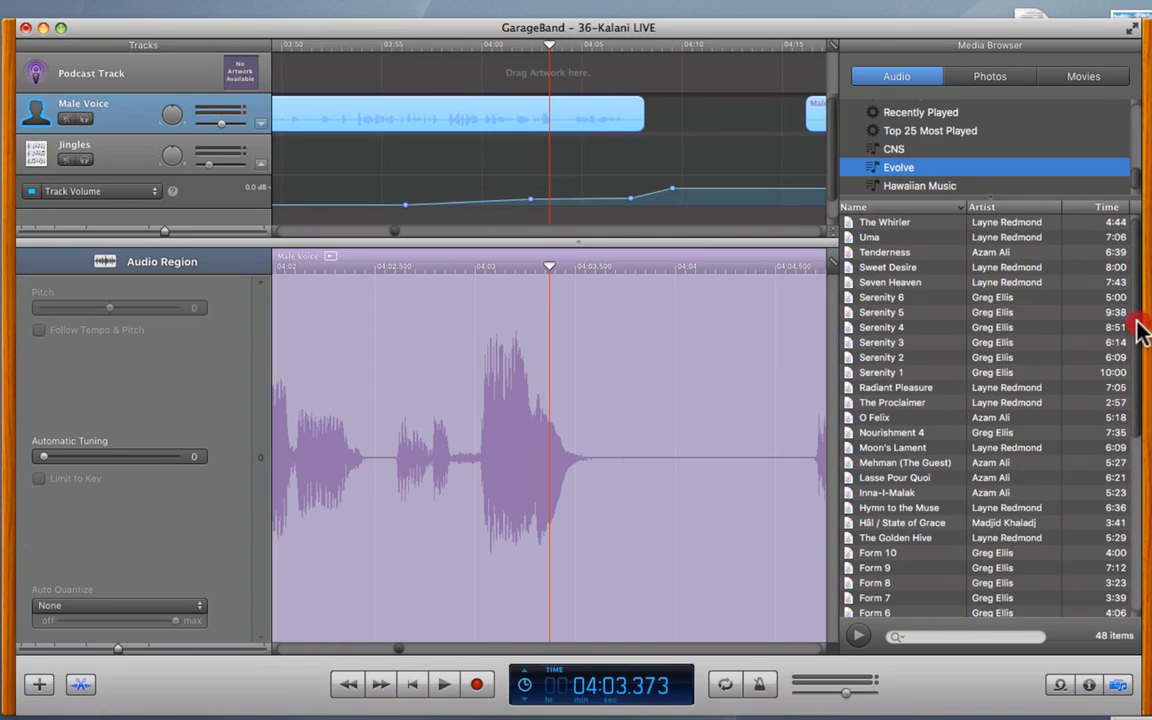
pyautogui.moveTo(1140, 330); pyautogui.dragTo(1146, 545)
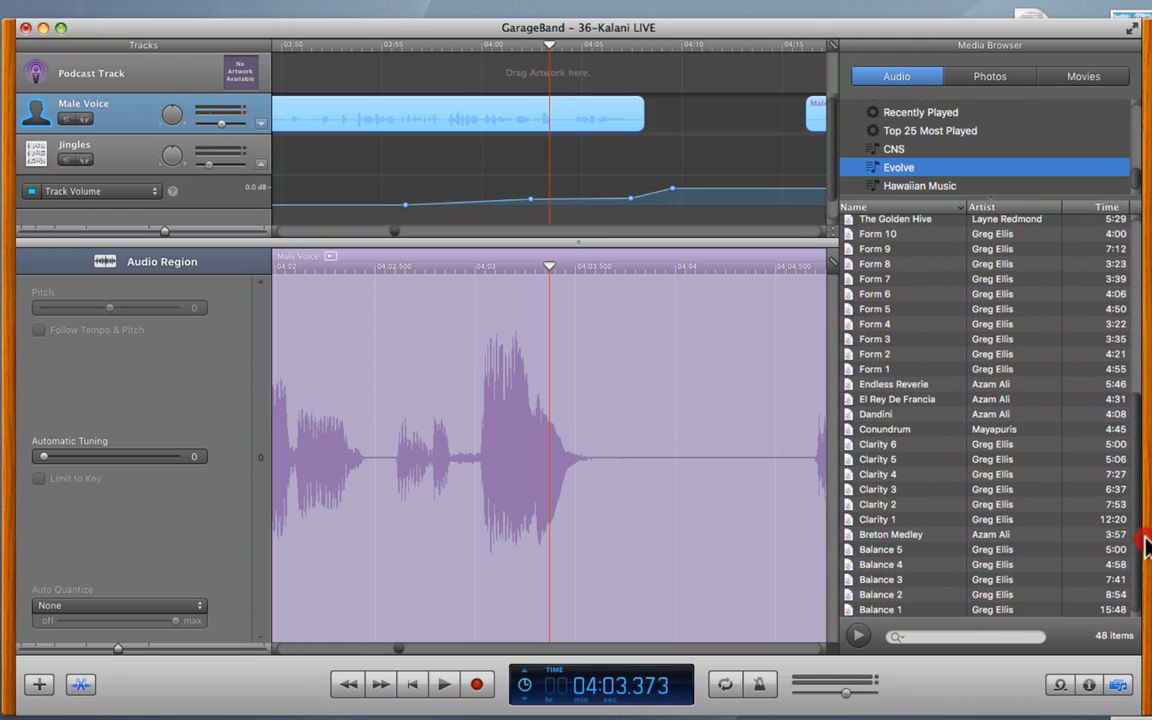
pyautogui.click(882, 462)
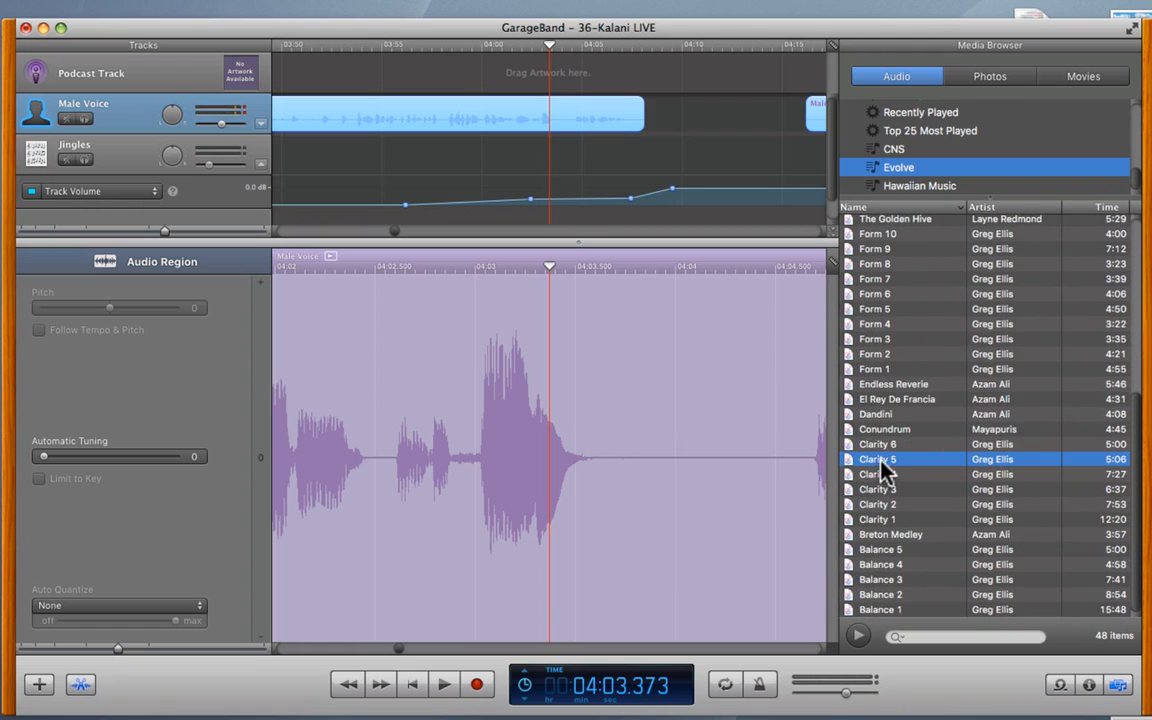
pyautogui.moveTo(848, 460); pyautogui.dragTo(377, 168)
pyautogui.click(858, 460)
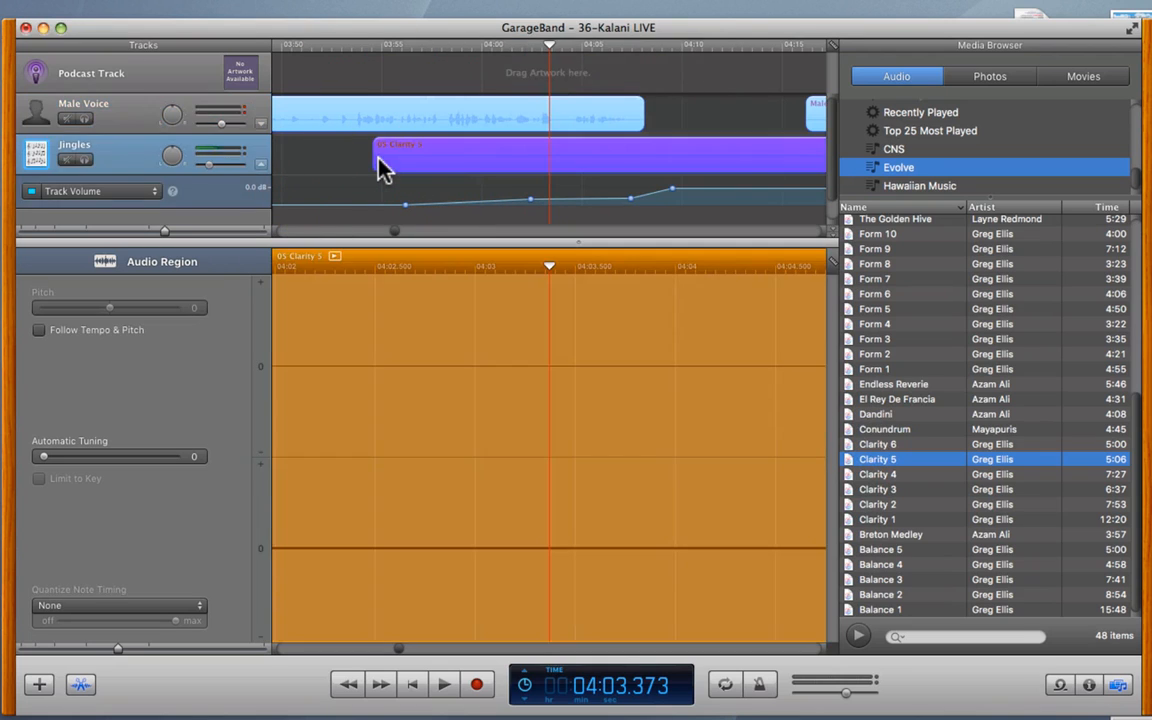
# - Mute the Male Voice track and play the Clarity 5 jingle from about 04:09
pyautogui.click(393, 46)
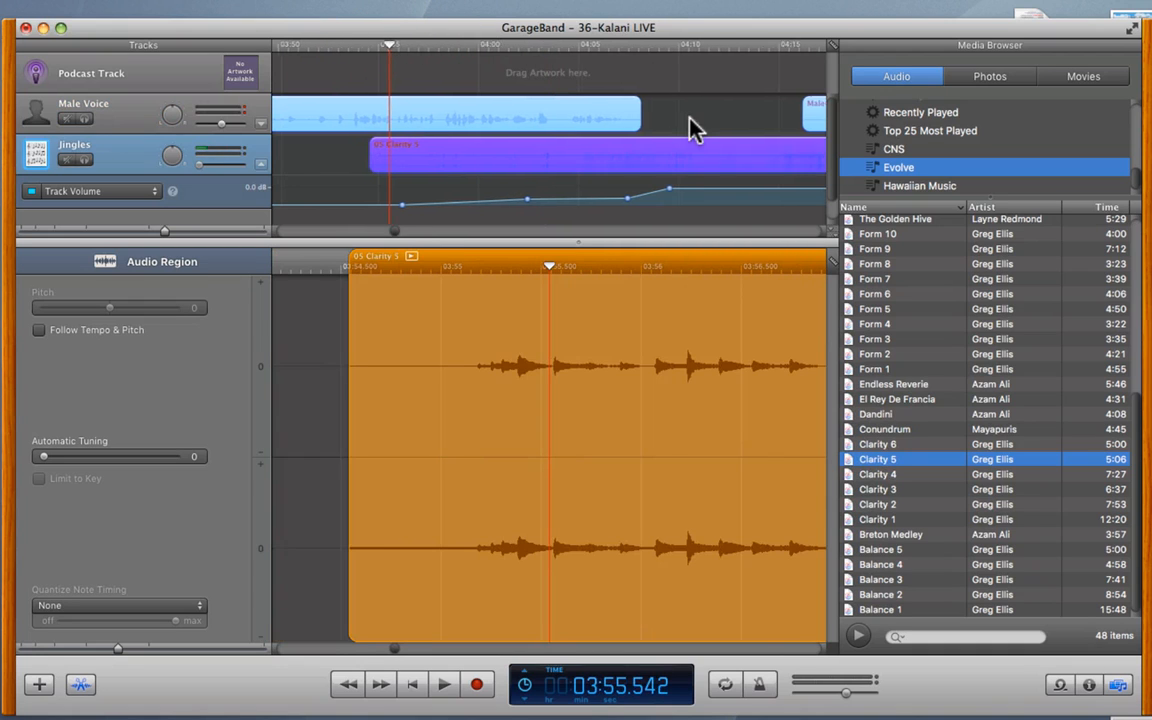
pyautogui.hscroll(5, 689, 119)
pyautogui.hscroll(-7, 695, 127)
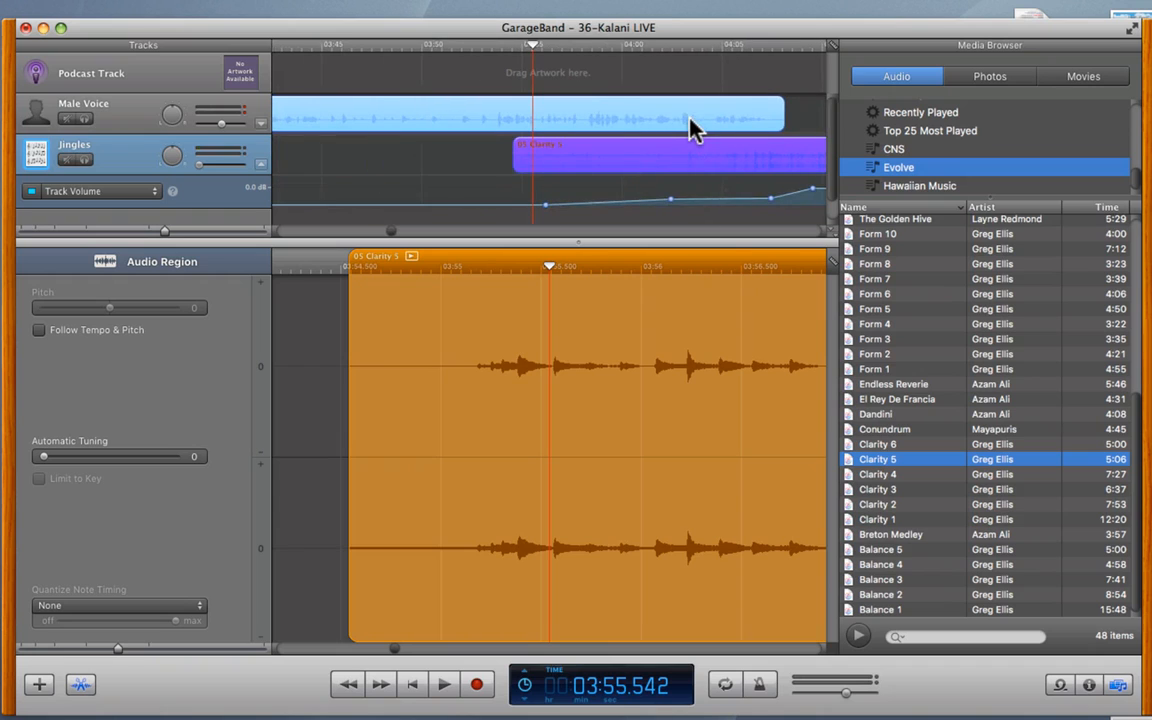
pyautogui.click(66, 119)
pyautogui.hscroll(7, 745, 155)
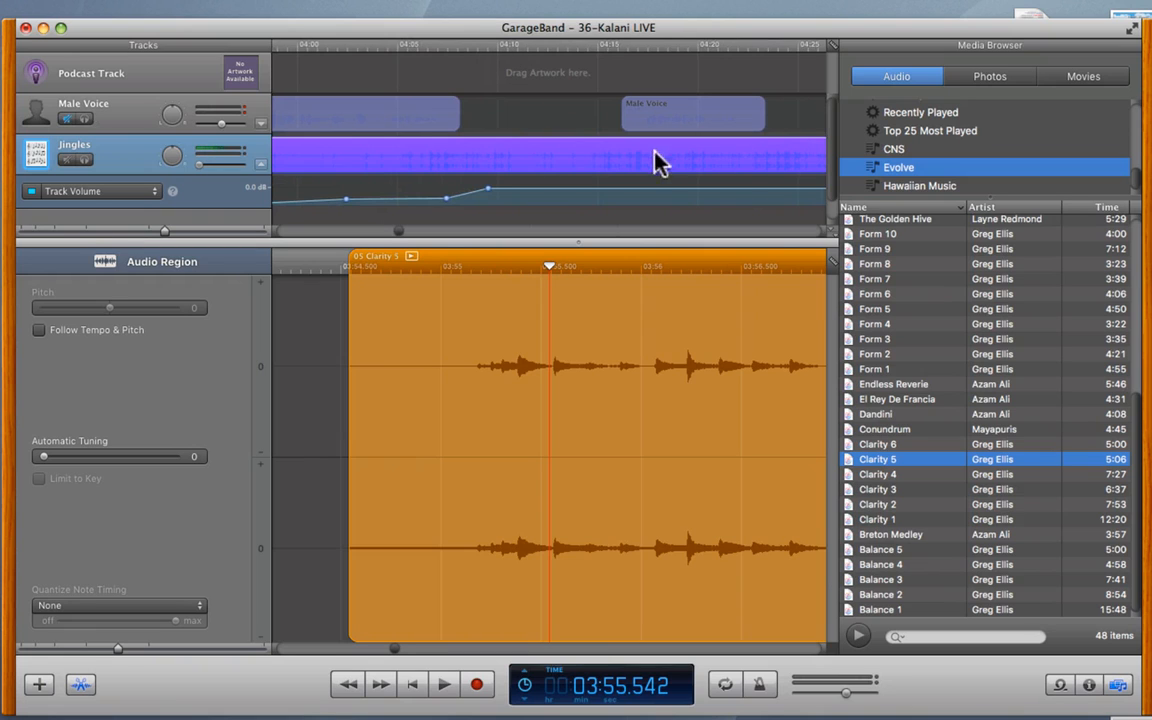
pyautogui.click(468, 45)
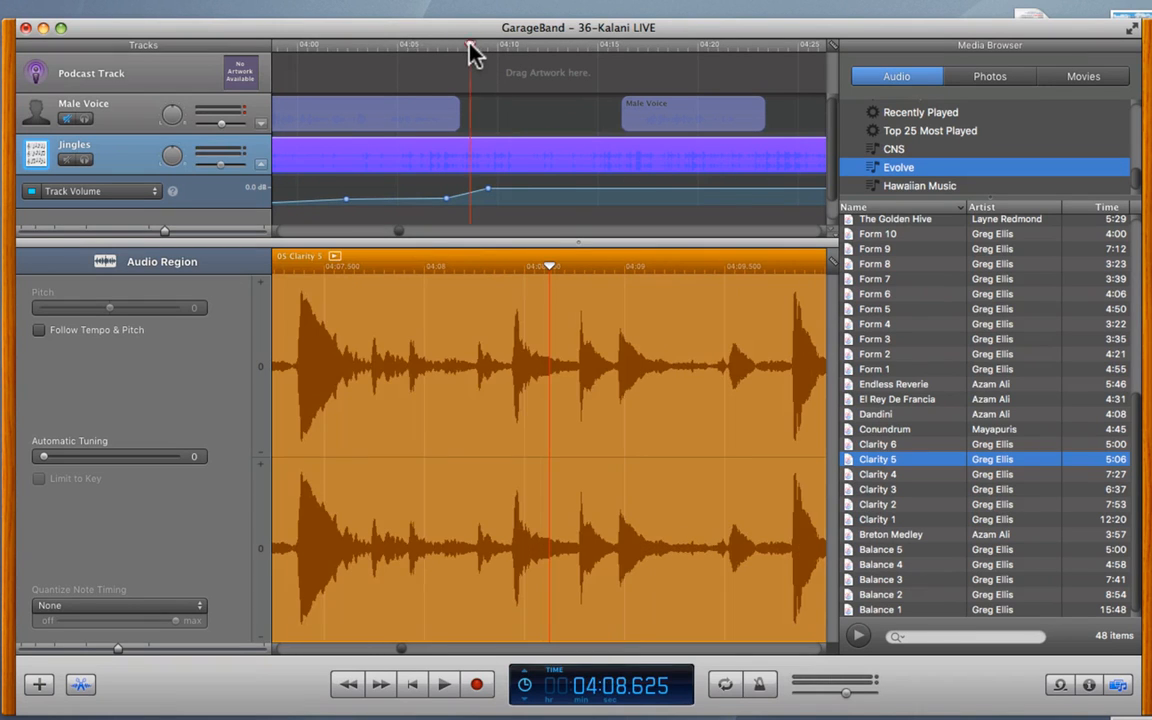
pyautogui.click(494, 44)
pyautogui.press('space')
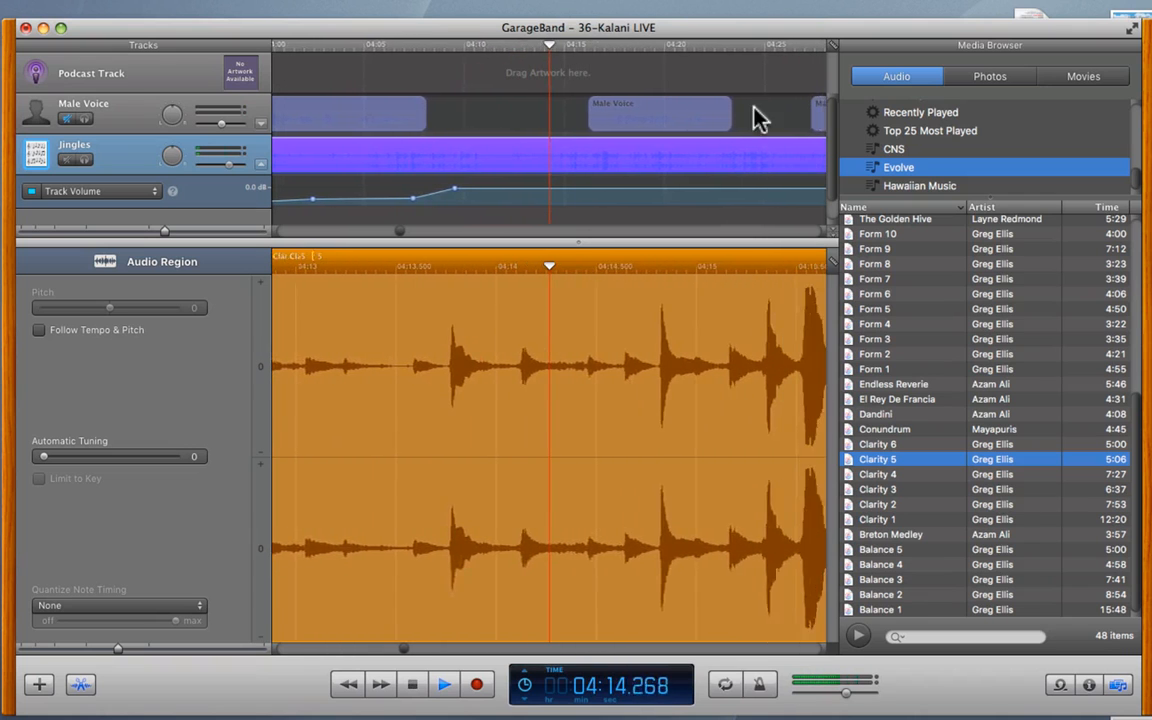
# - Skip through the jingle at 04:25, 04:45 and 04:55, then park the playhead at 04:51.917 on the region
pyautogui.click(751, 46)
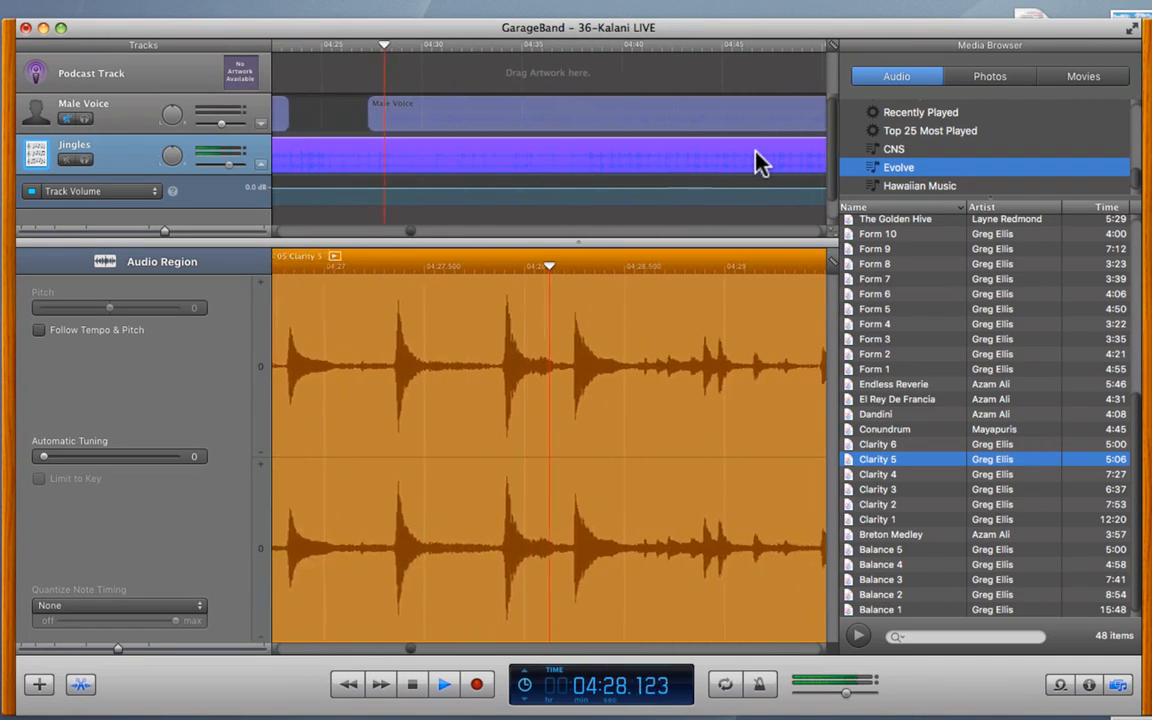
pyautogui.click(717, 46)
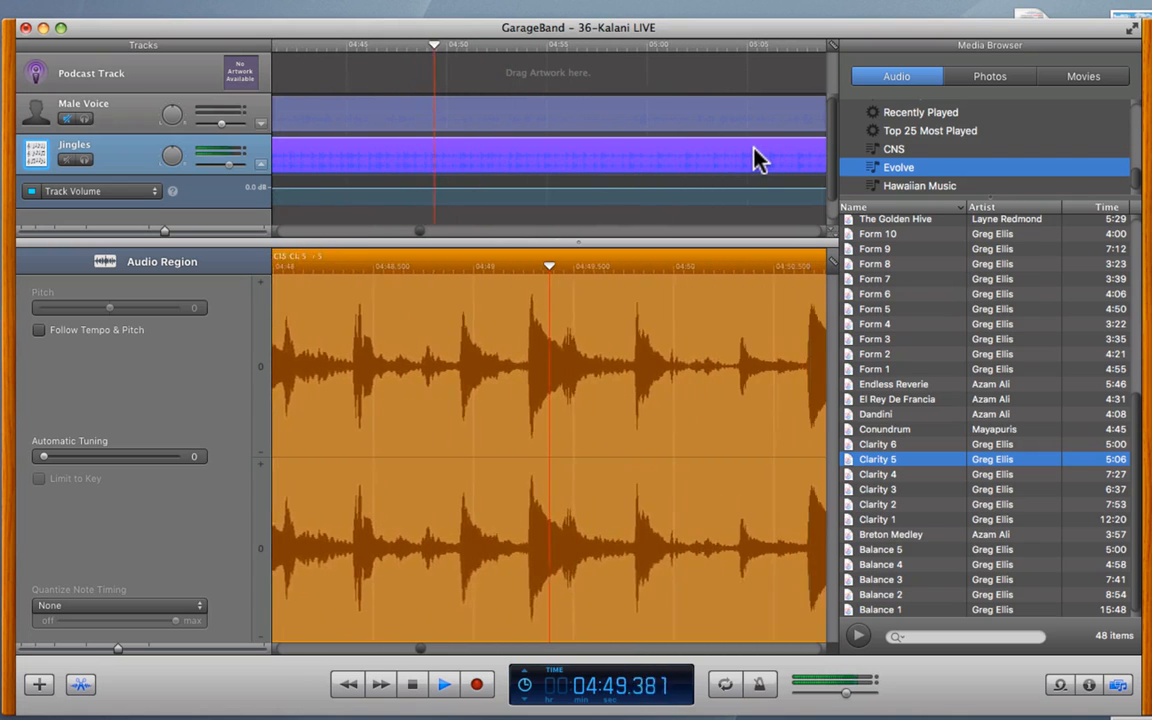
pyautogui.click(539, 46)
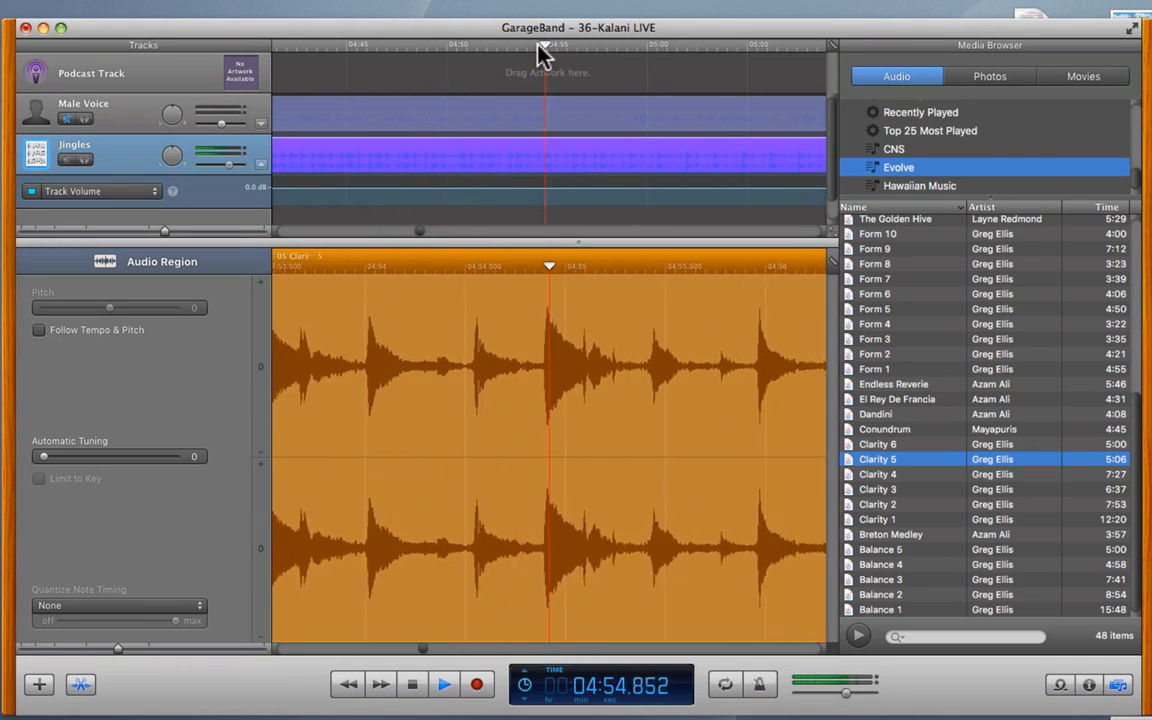
pyautogui.hscroll(10, 683, 97)
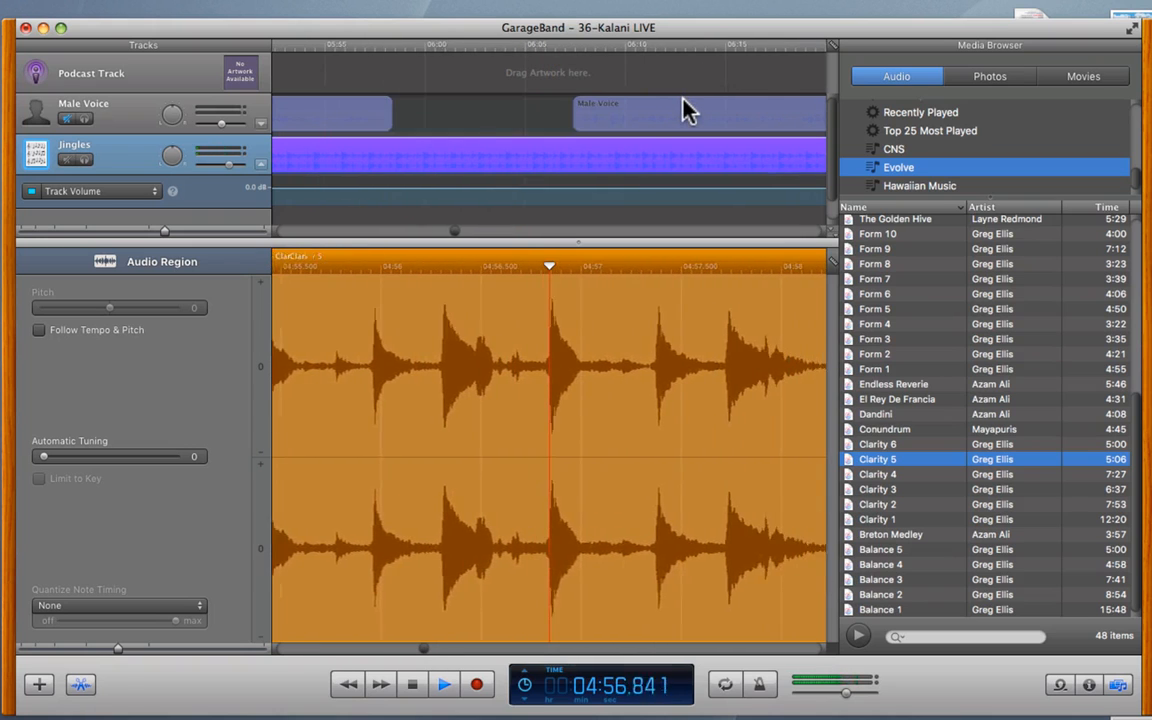
pyautogui.hscroll(-5, 683, 97)
pyautogui.hscroll(-5, 683, 110)
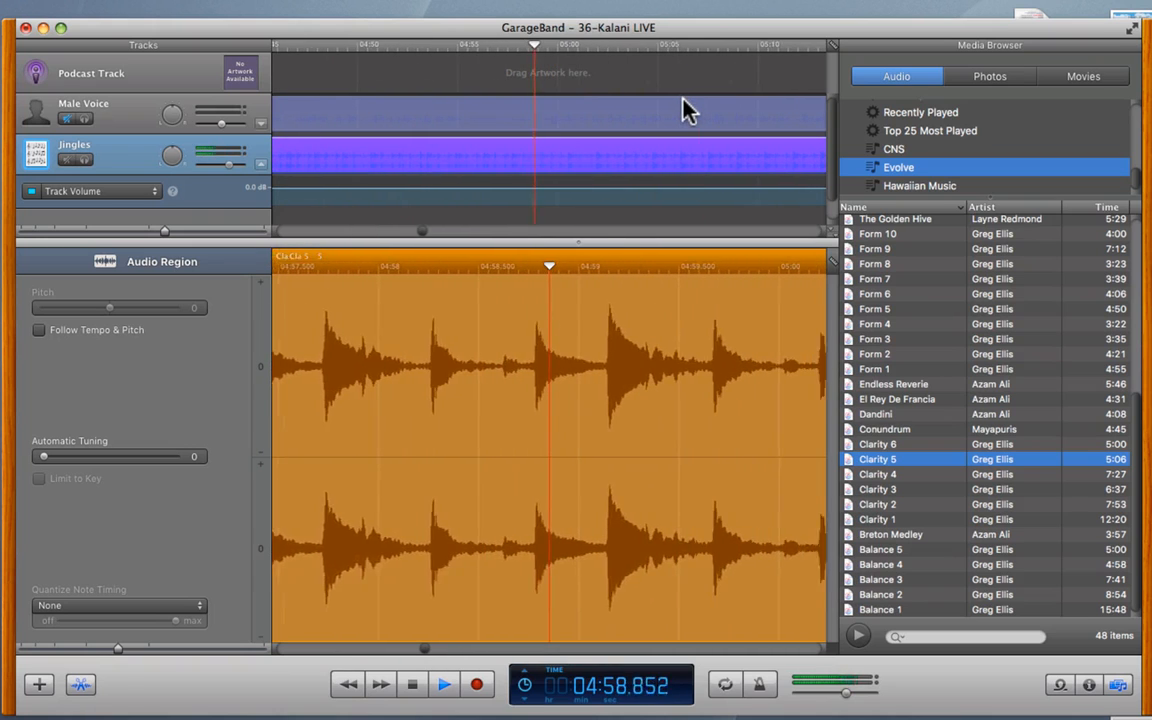
pyautogui.click(403, 45)
pyautogui.click(410, 155)
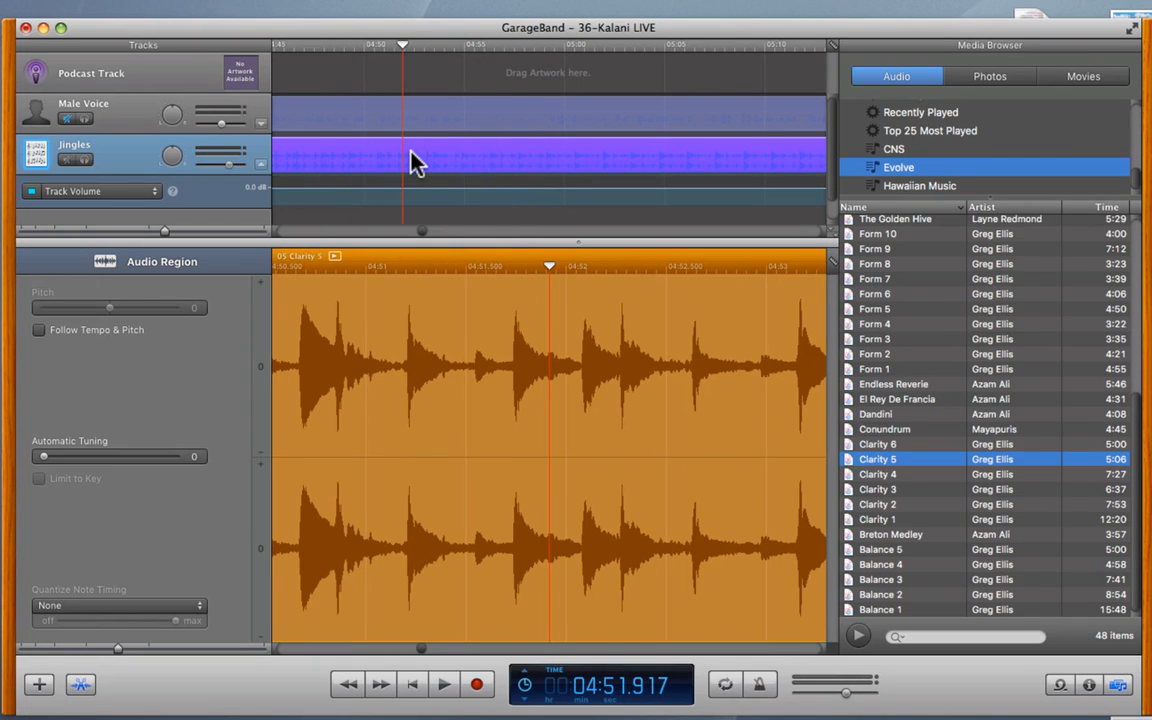
# - Split Clarity 5 at the playhead, delete the left piece, and slide Clarity 5.2 to about 03:55
pyautogui.press('super+t')
pyautogui.click(368, 156)
pyautogui.press('Delete')
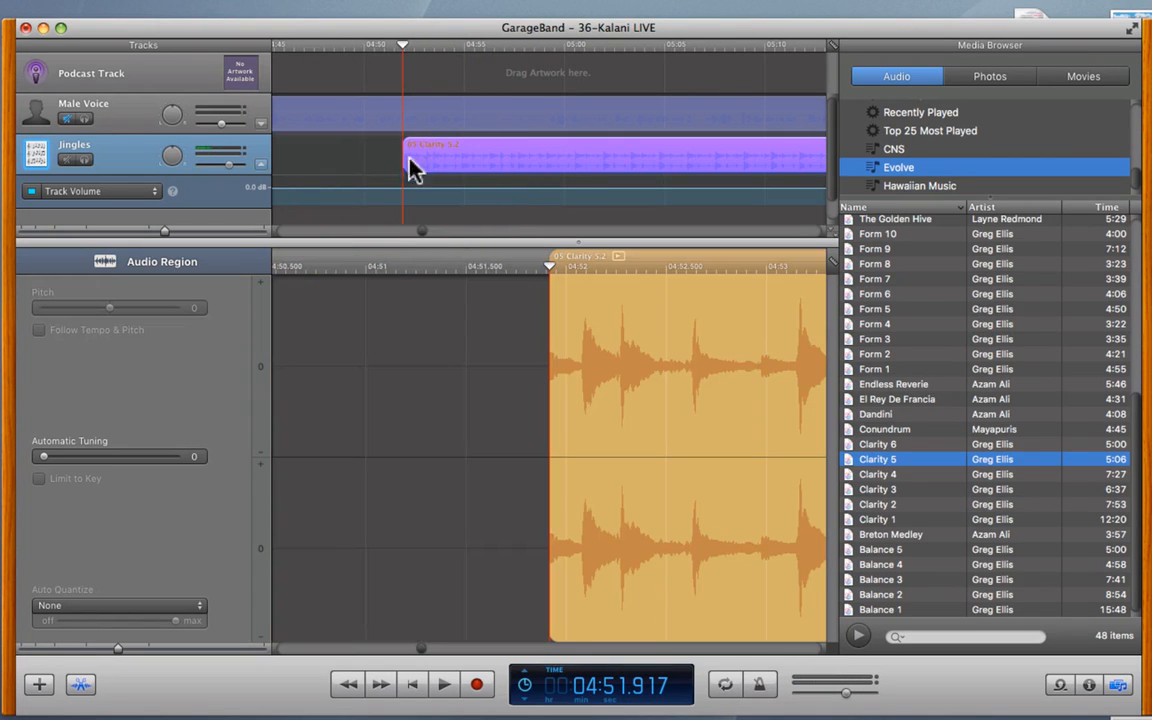
pyautogui.moveTo(537, 165); pyautogui.dragTo(406, 166)
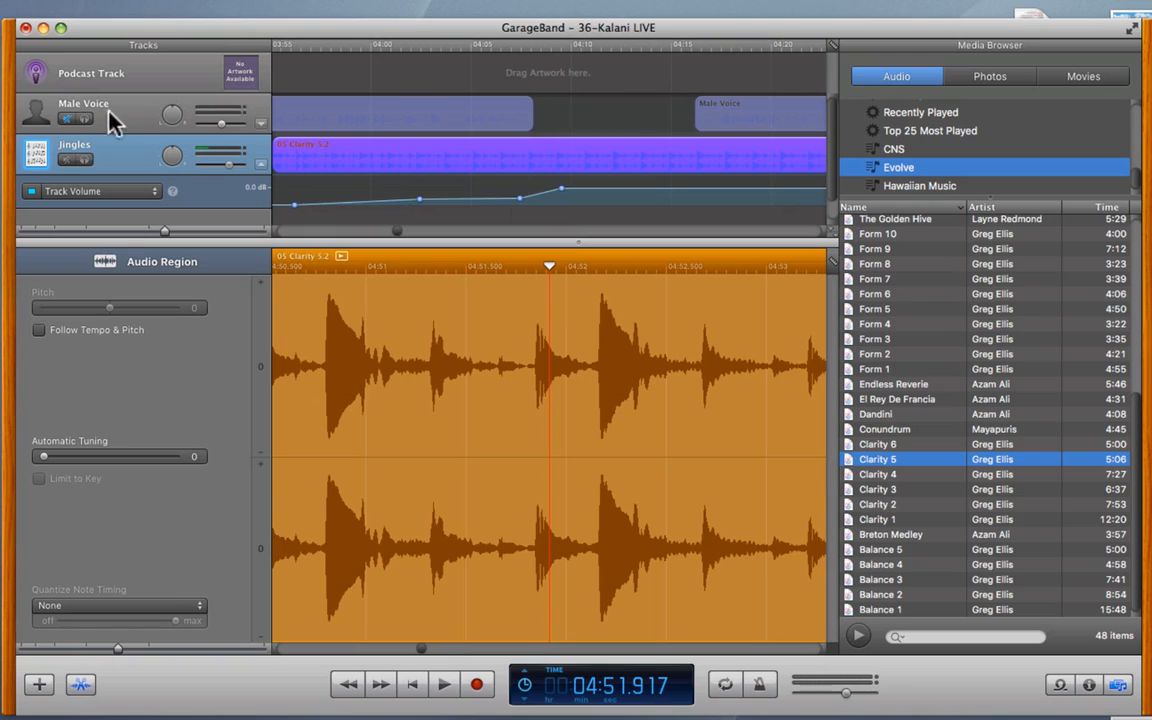
# - Unmute Male Voice and drag the short voice region right to join the other
pyautogui.click(68, 119)
pyautogui.hscroll(-2, 650, 118)
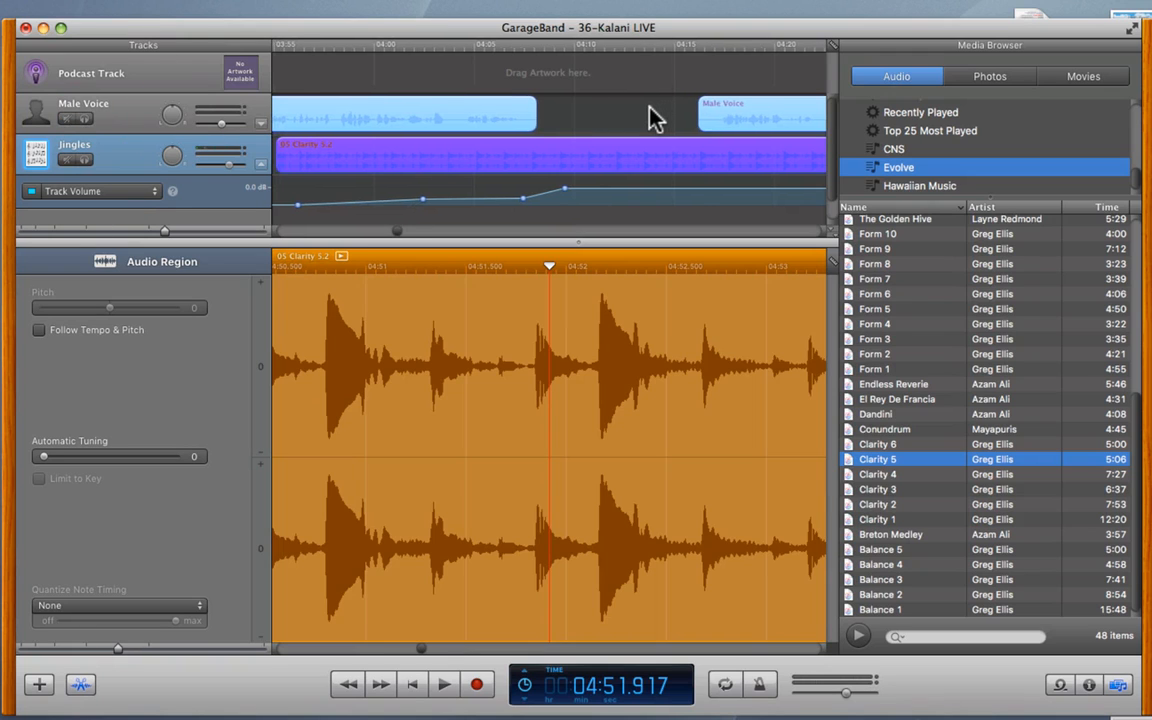
pyautogui.hscroll(6, 649, 107)
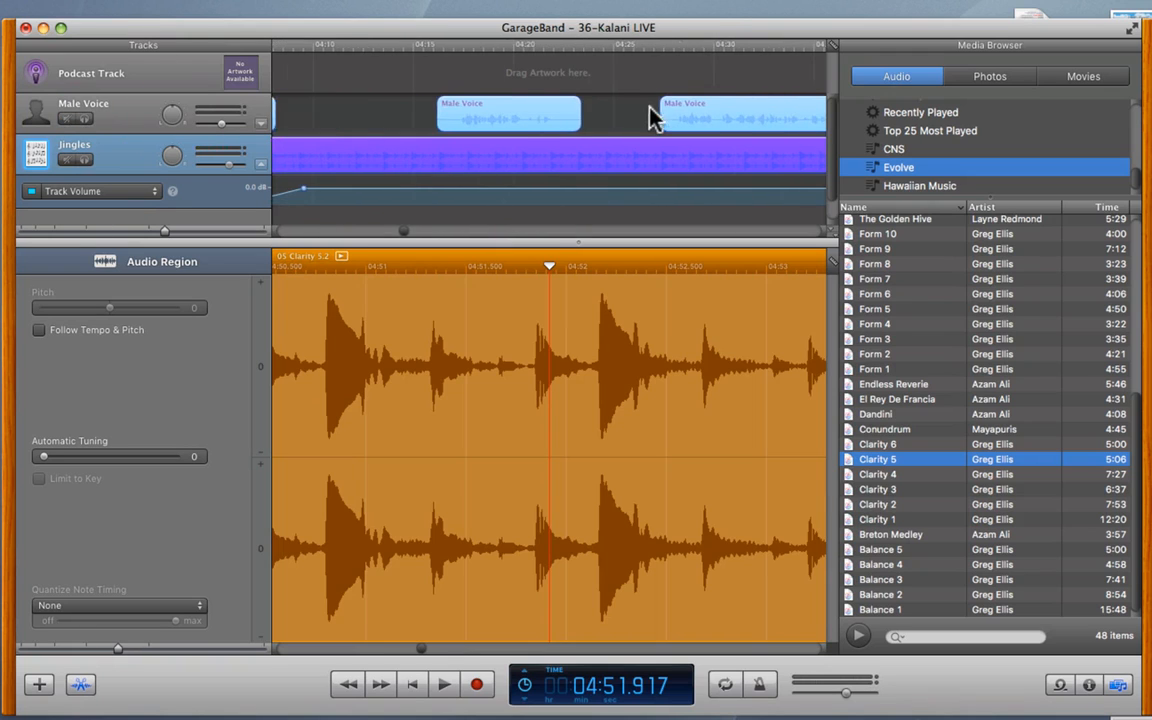
pyautogui.moveTo(508, 105); pyautogui.dragTo(591, 105)
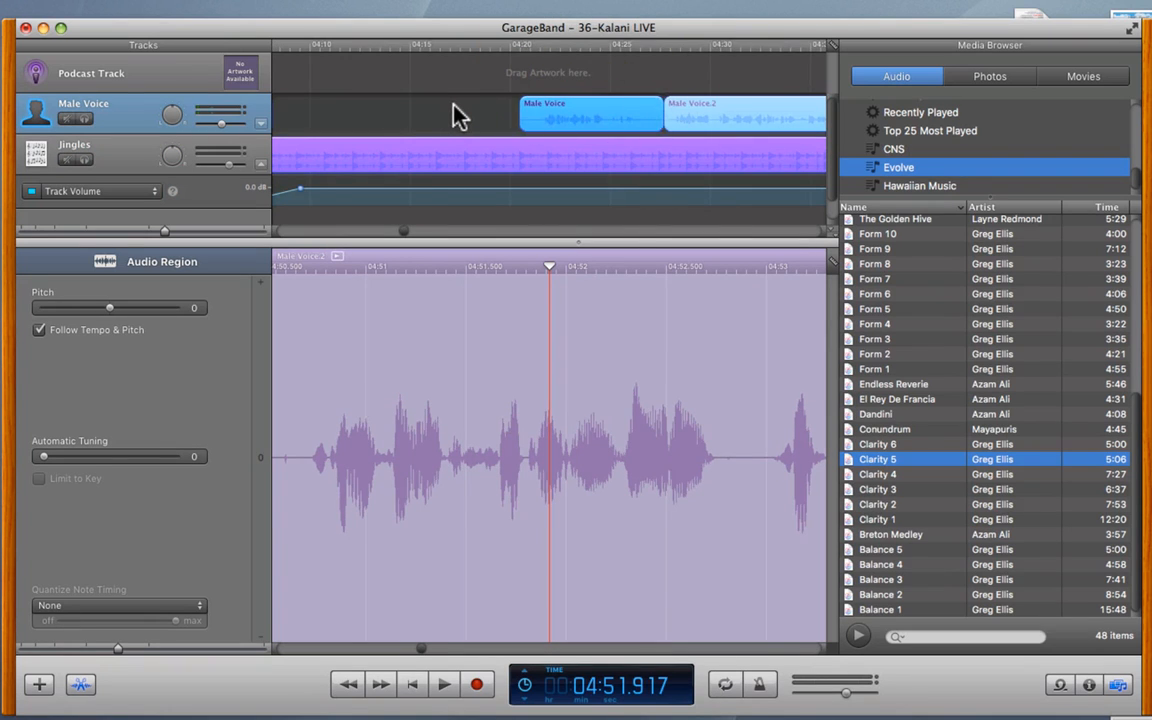
pyautogui.hscroll(-5, 457, 114)
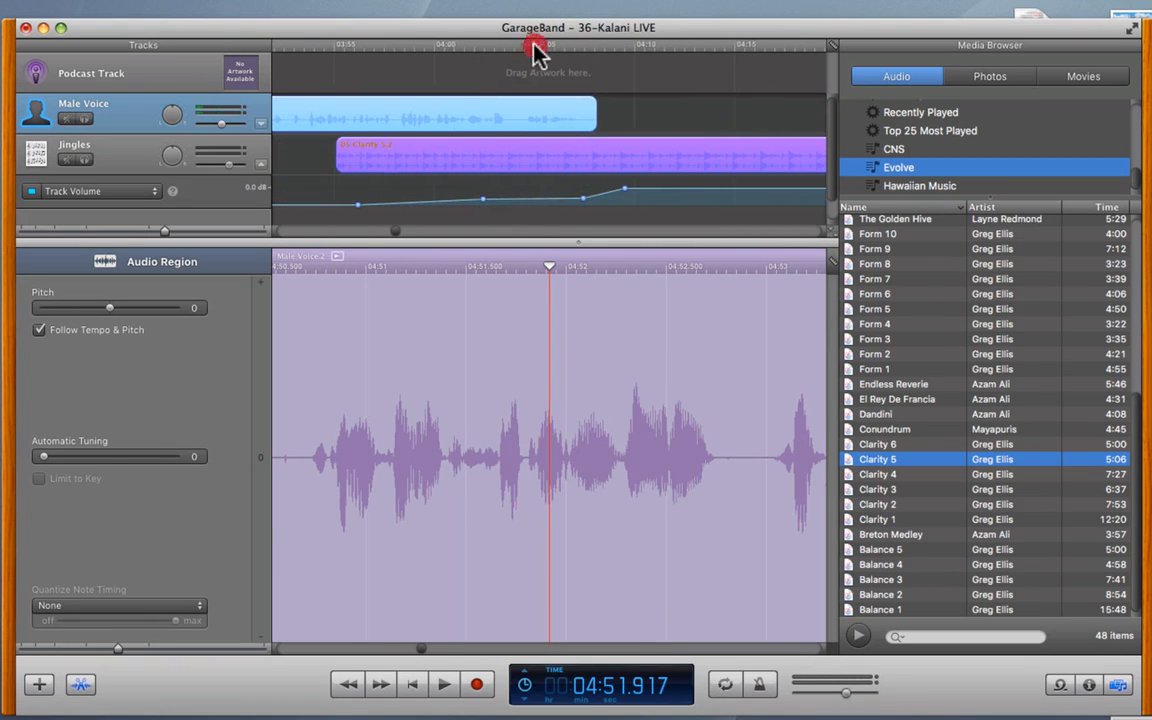
# - Play the mix from about 04:05, then replay from 04:02.875 to review the voice
pyautogui.click(535, 50)
pyautogui.press('space')
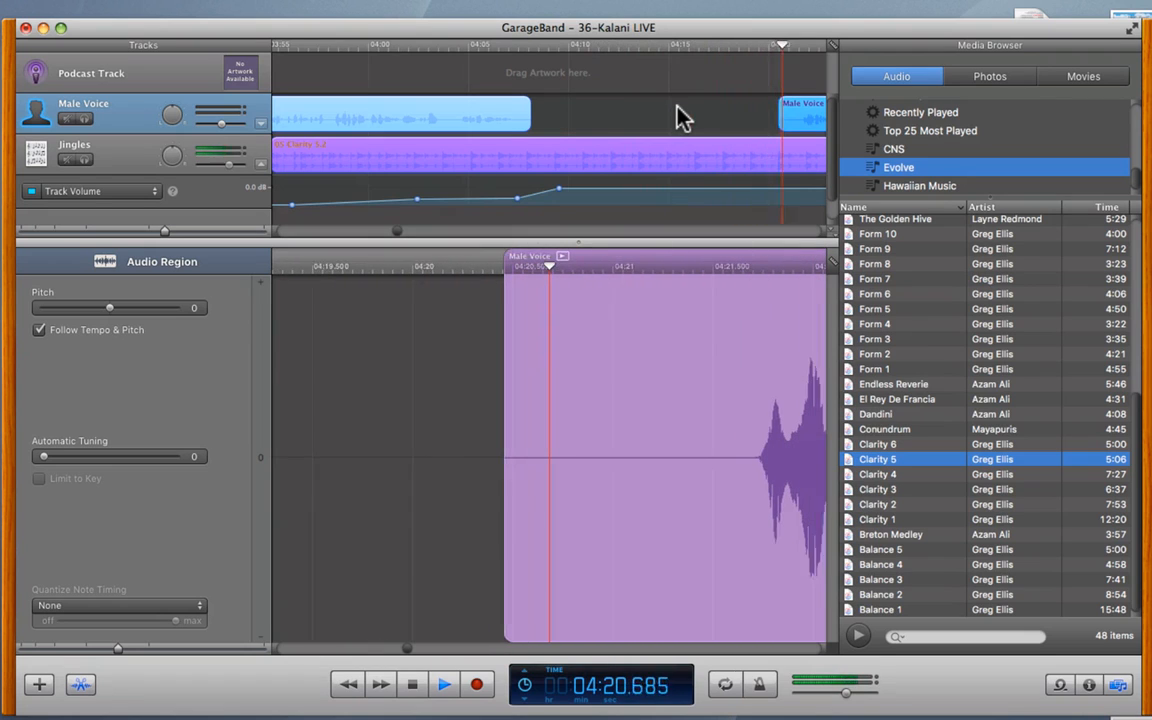
pyautogui.press('space')
pyautogui.click(326, 45)
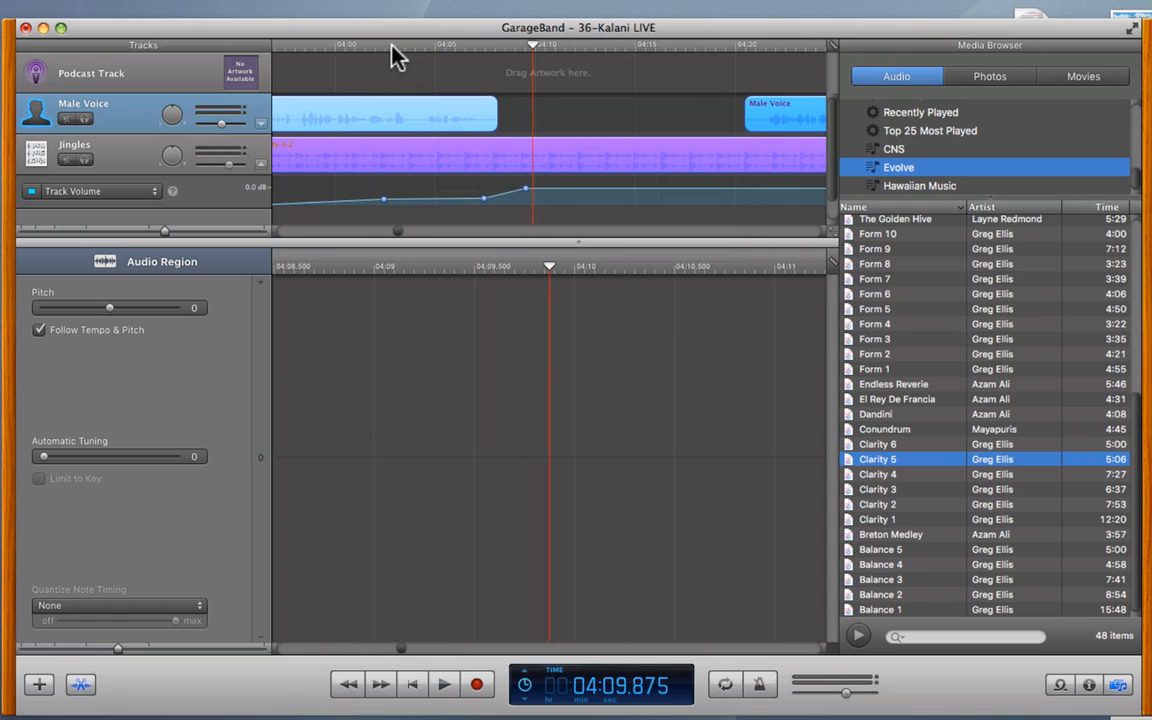
pyautogui.click(392, 45)
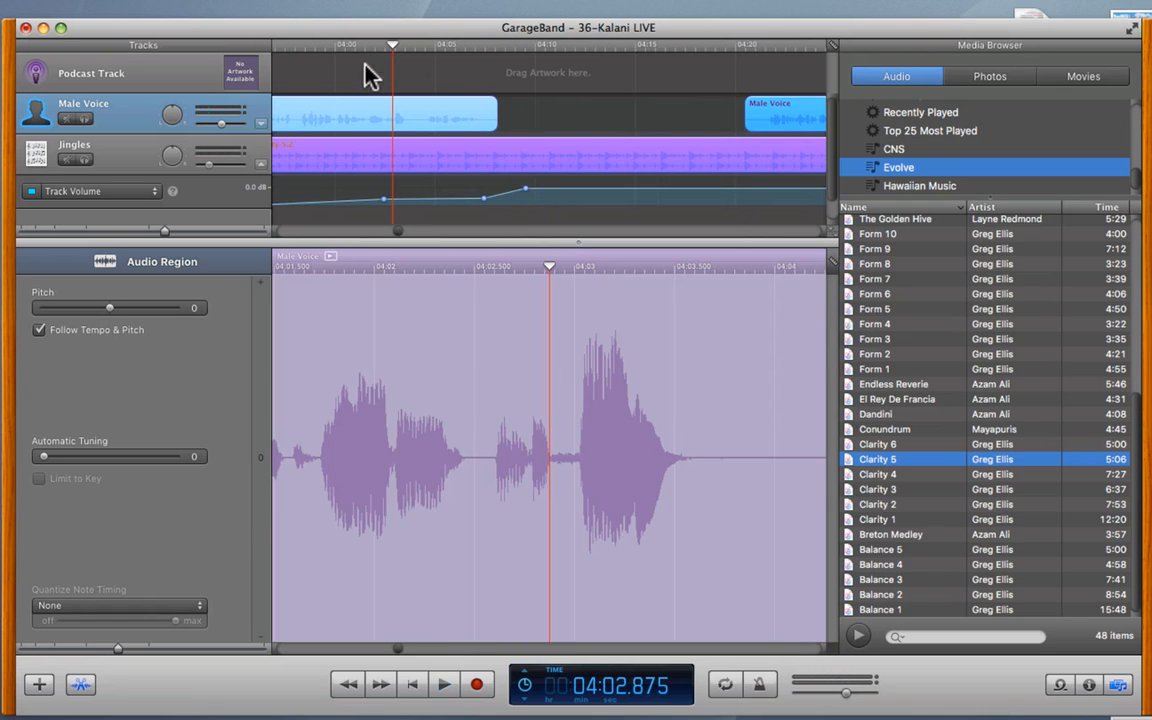
pyautogui.press('space')
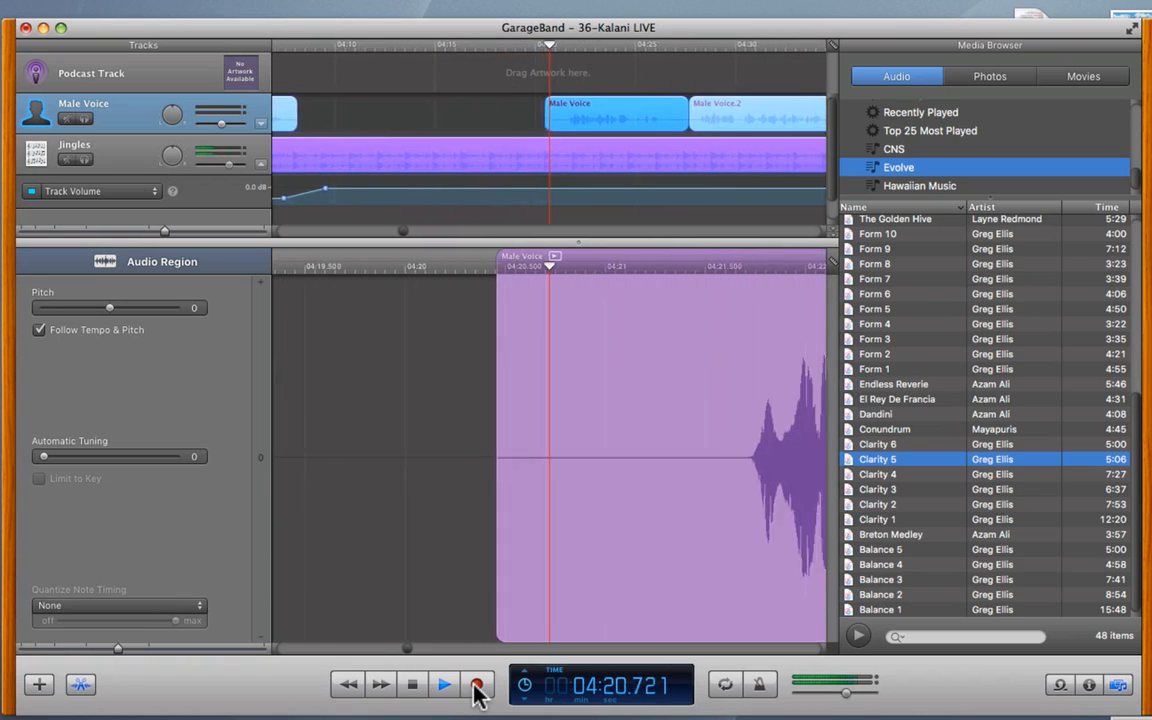
pyautogui.press('space')
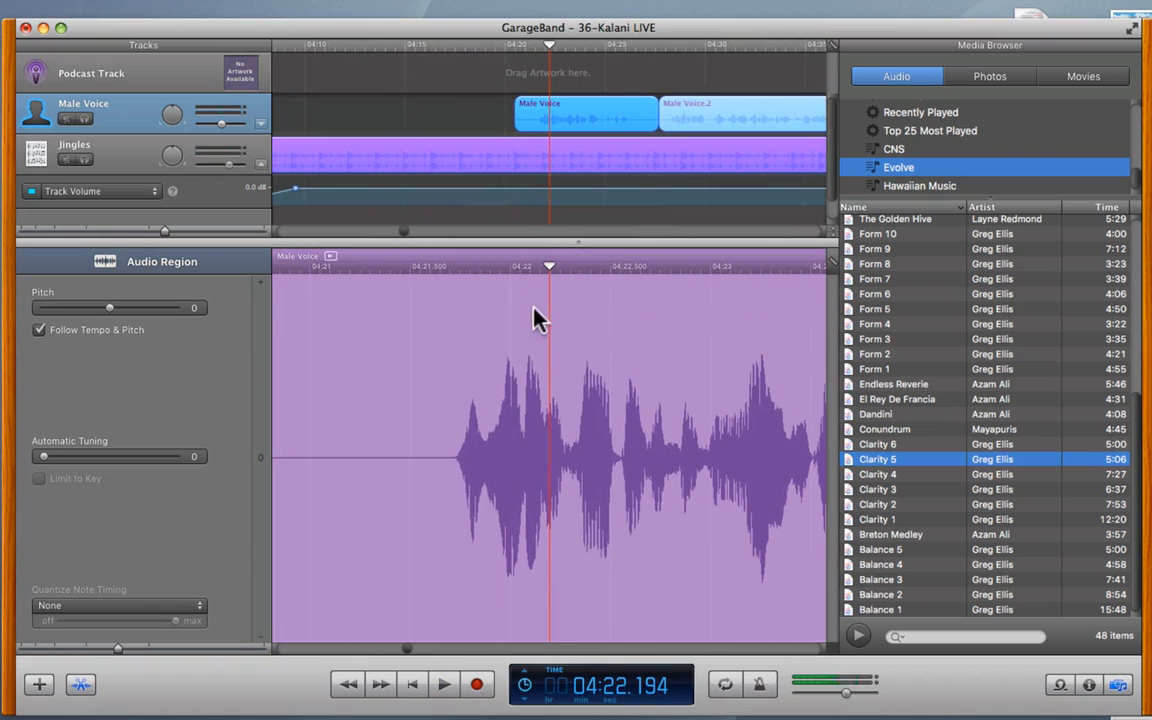
# - Stretch the Male Voice region across the gap and move it later on its track
pyautogui.hscroll(20, 628, 160)
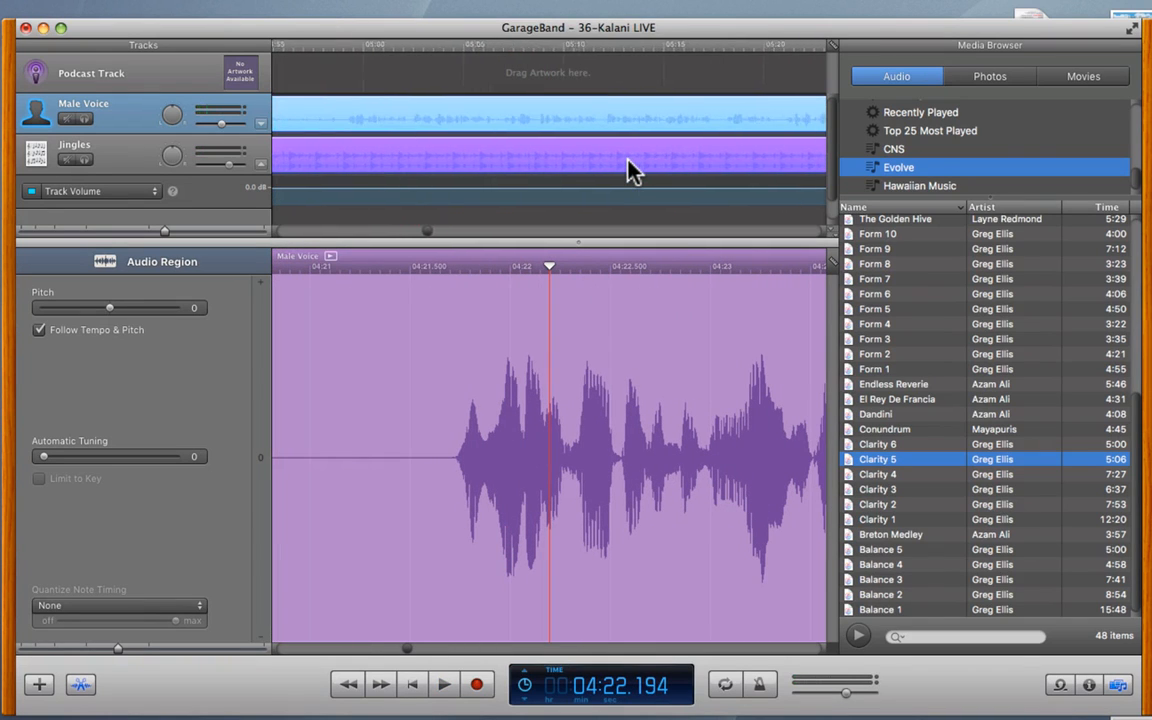
pyautogui.hscroll(-3, 628, 160)
pyautogui.moveTo(319, 108); pyautogui.dragTo(463, 110)
pyautogui.hscroll(-15, 461, 168)
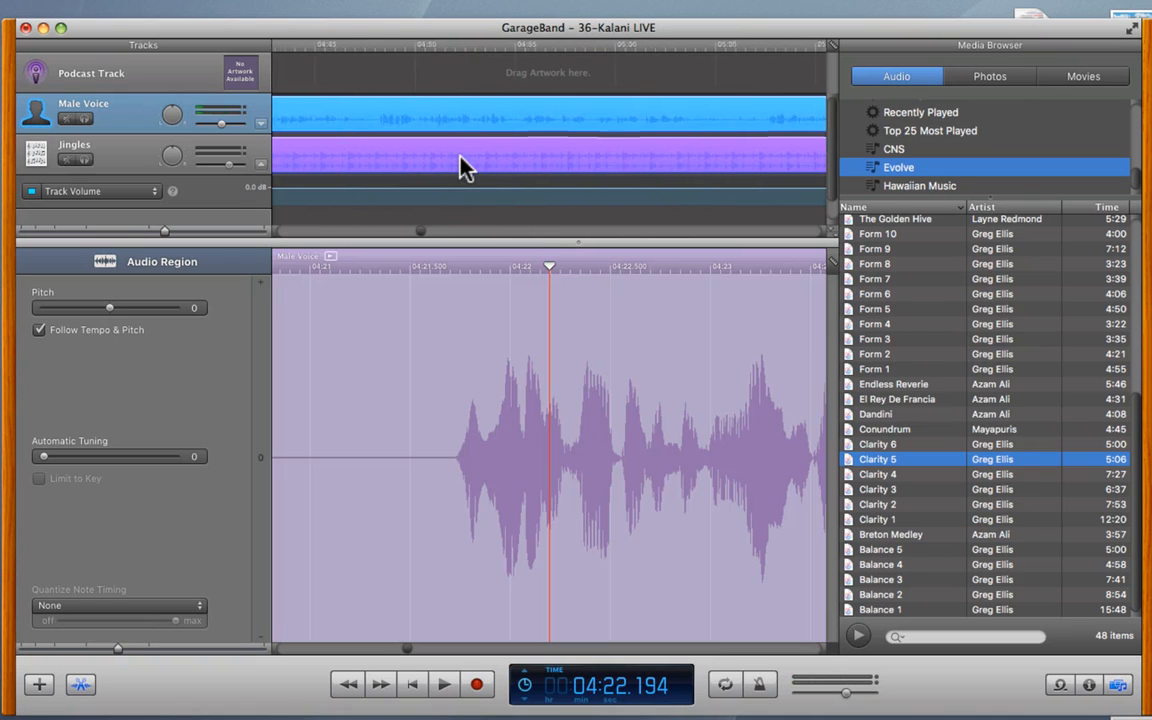
pyautogui.moveTo(628, 115); pyautogui.dragTo(725, 118)
pyautogui.moveTo(672, 104); pyautogui.dragTo(709, 104)
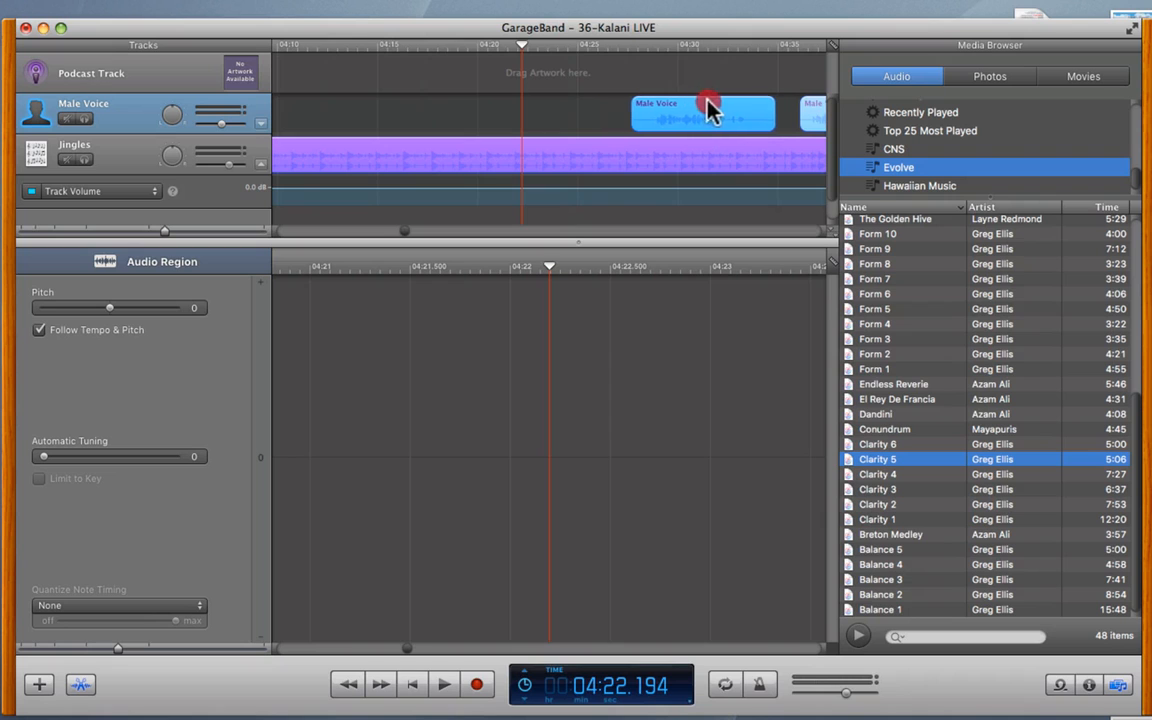
pyautogui.hscroll(-8, 567, 170)
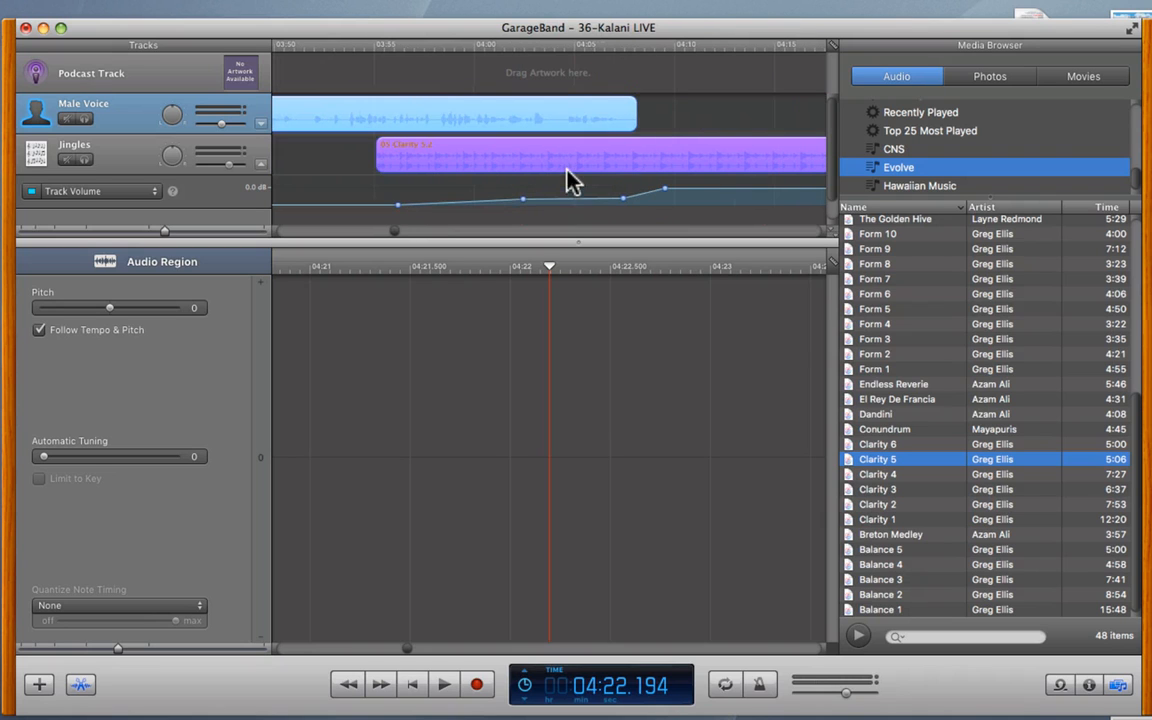
# - Play the passage from about 04:05 to hear where the Male Voice region falls
pyautogui.click(581, 45)
pyautogui.press('space')
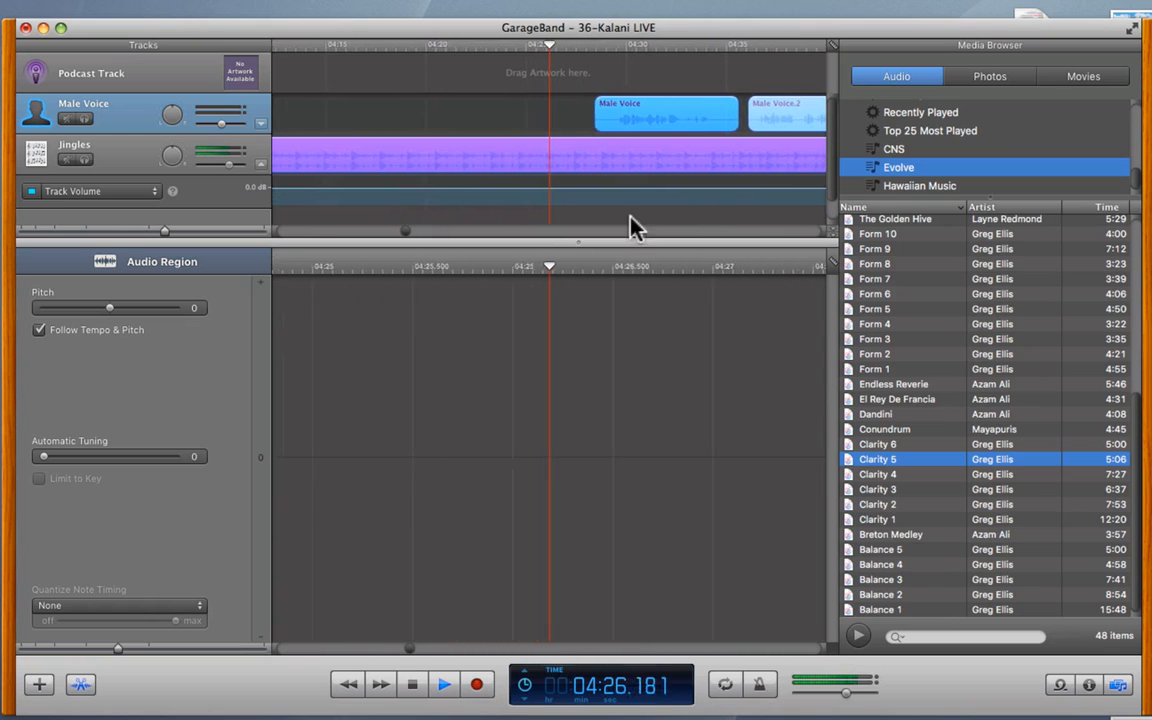
pyautogui.press('space')
# - Move the Male Voice region about 2 s earlier, trim its end, and replay from 04:25
pyautogui.moveTo(643, 108); pyautogui.dragTo(540, 132)
pyautogui.moveTo(671, 126); pyautogui.dragTo(650, 130)
pyautogui.click(530, 47)
pyautogui.press('space')
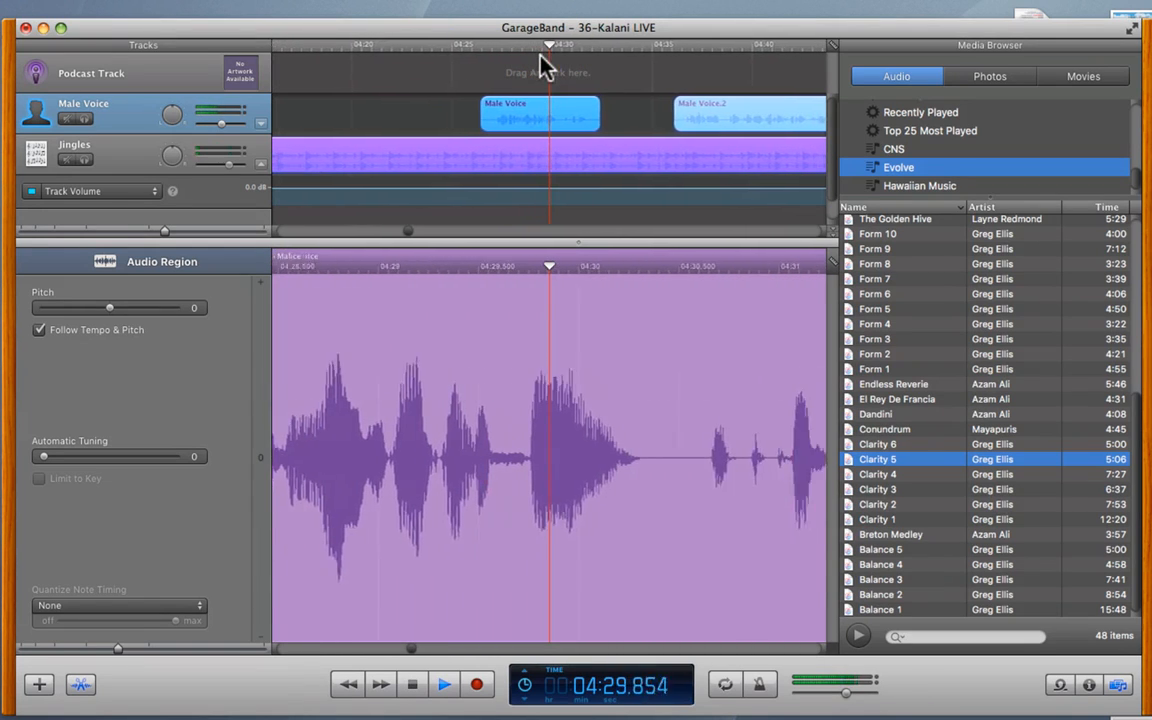
pyautogui.press('space')
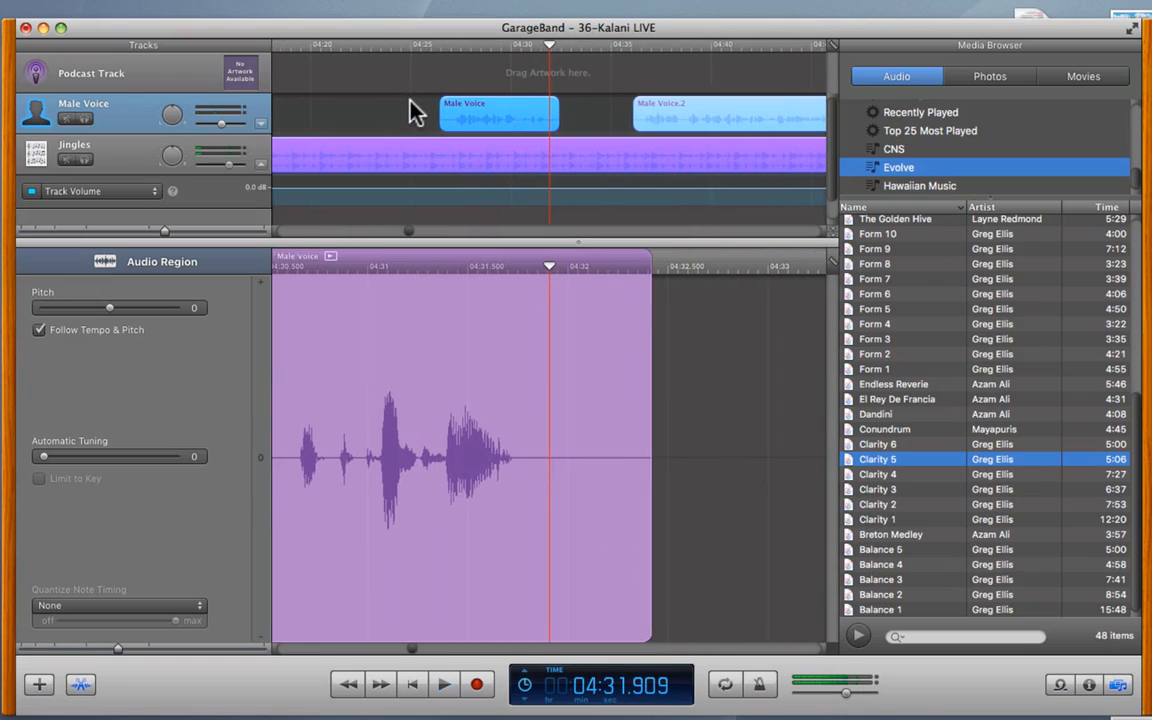
# - Add points to the Jingles volume curve, dip one to -44 dB under the voice, and replay from 04:29.083
pyautogui.click(450, 196)
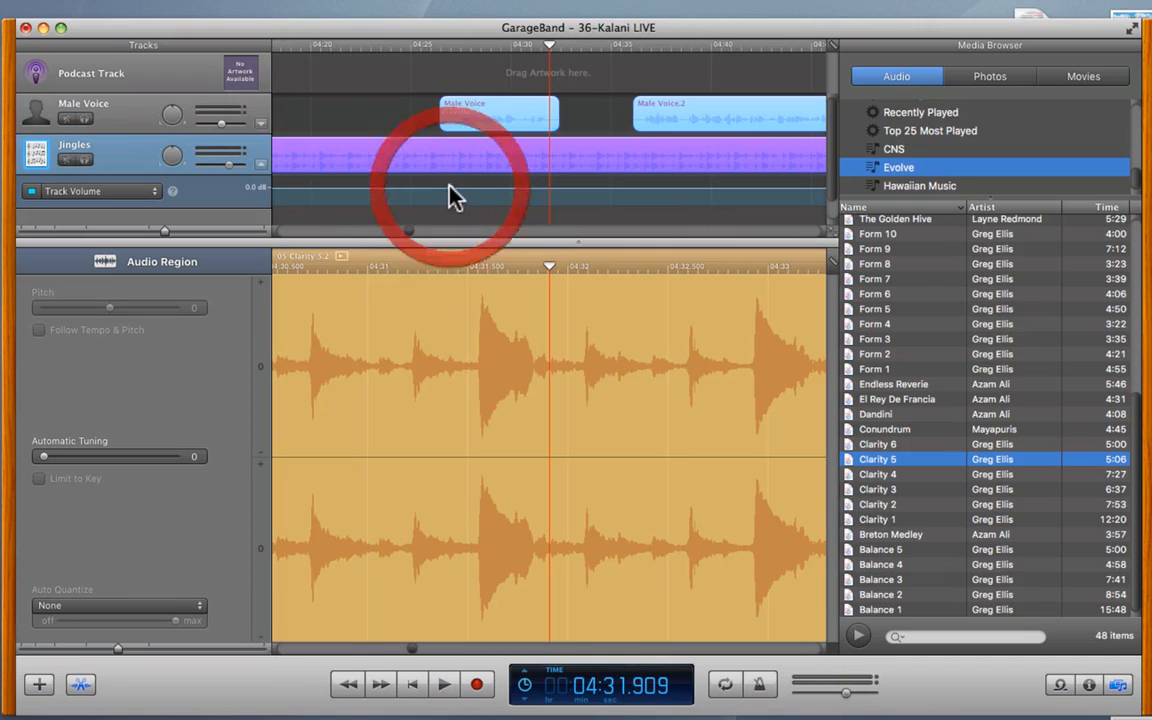
pyautogui.click(547, 189)
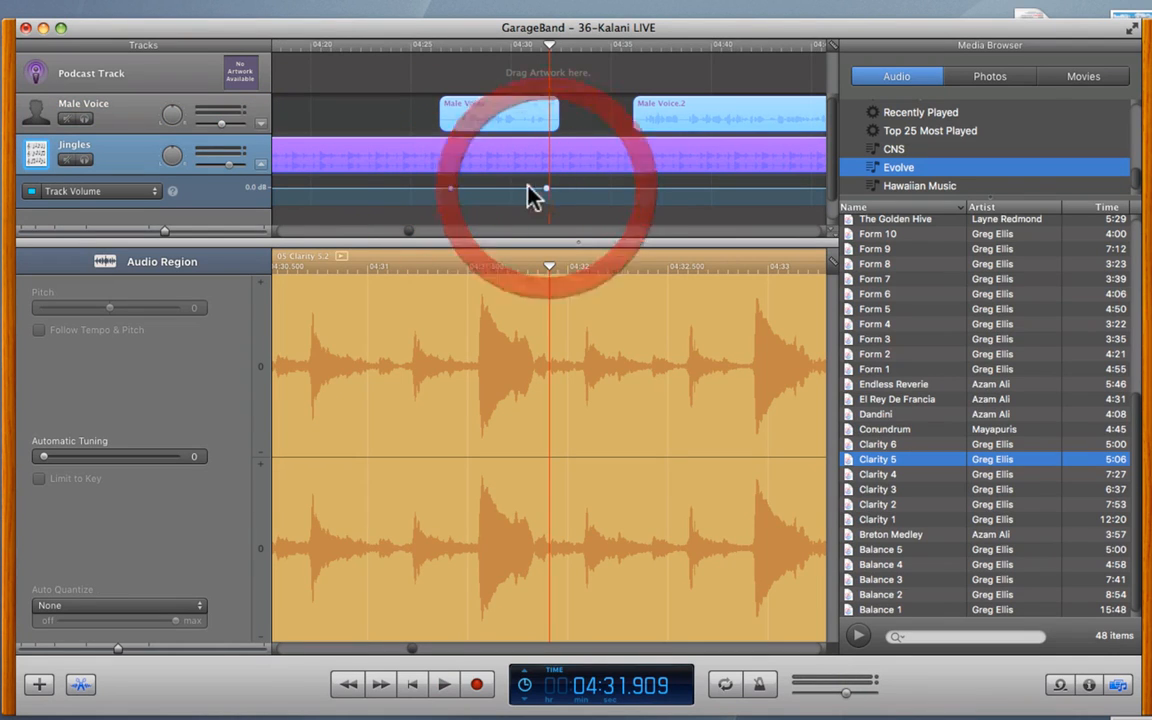
pyautogui.click(427, 188)
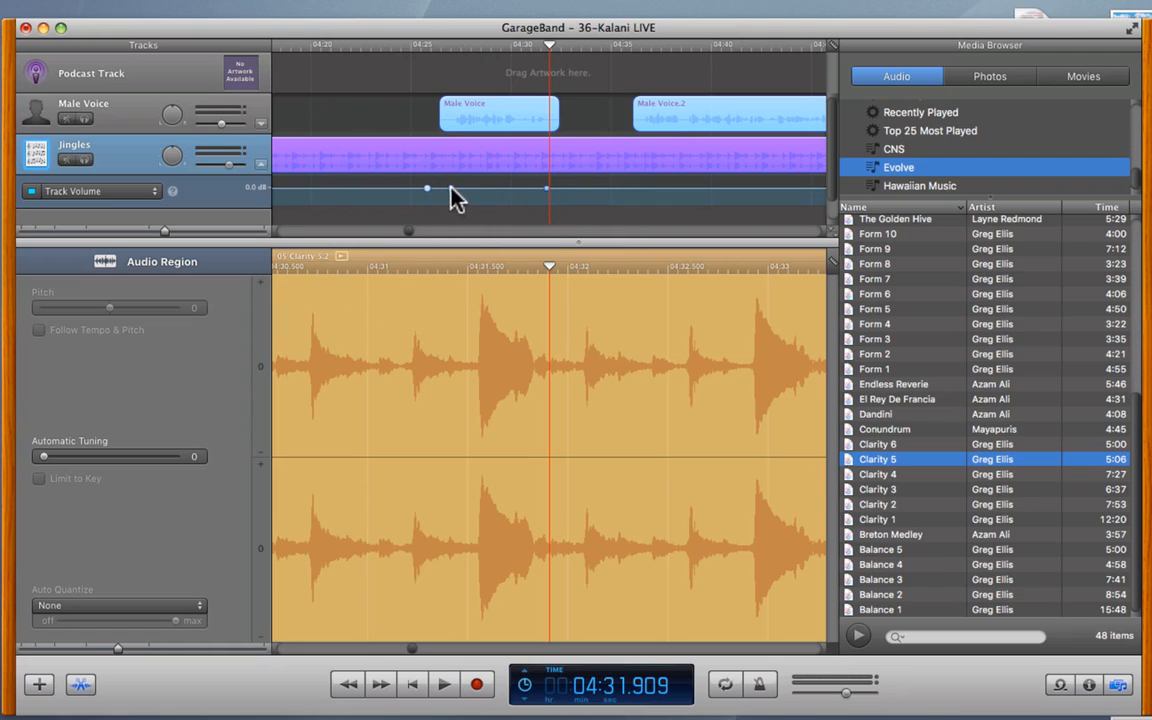
pyautogui.moveTo(450, 188); pyautogui.dragTo(477, 225)
pyautogui.press('space')
pyautogui.click(491, 44)
pyautogui.click(500, 158)
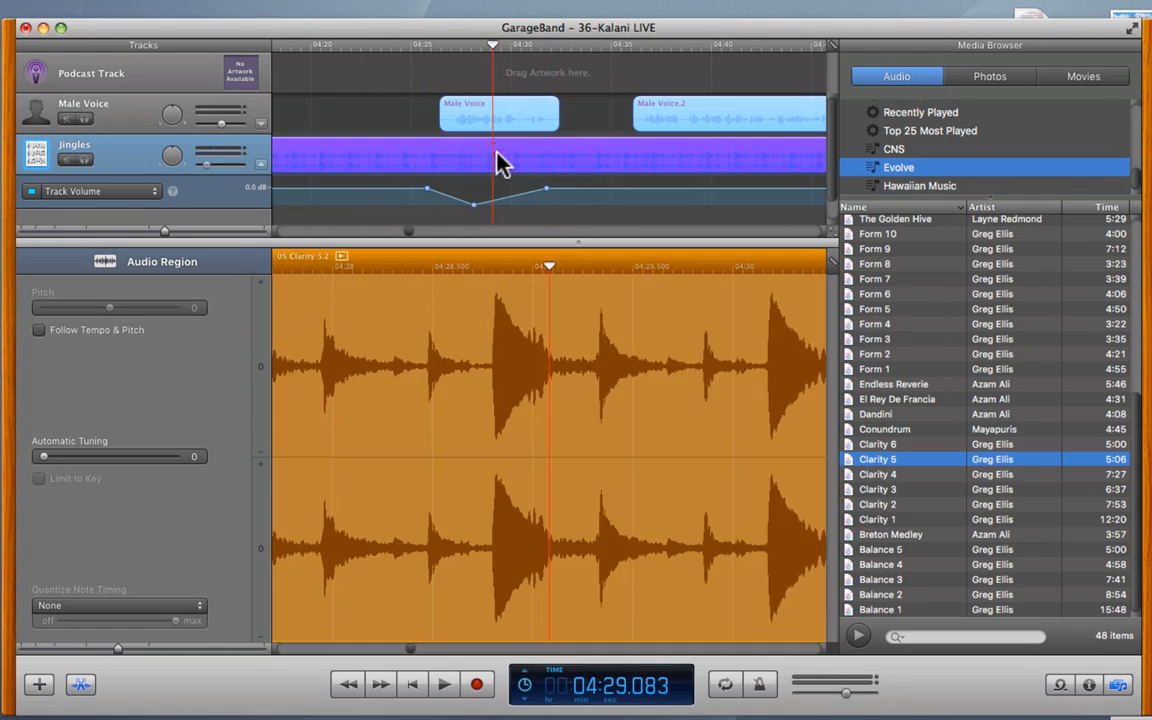
# - Split the Clarity jingle at 04:29.083, delete the part after it, and add a volume point at the cut
pyautogui.press('super+t')
pyautogui.click(535, 167)
pyautogui.press('Delete')
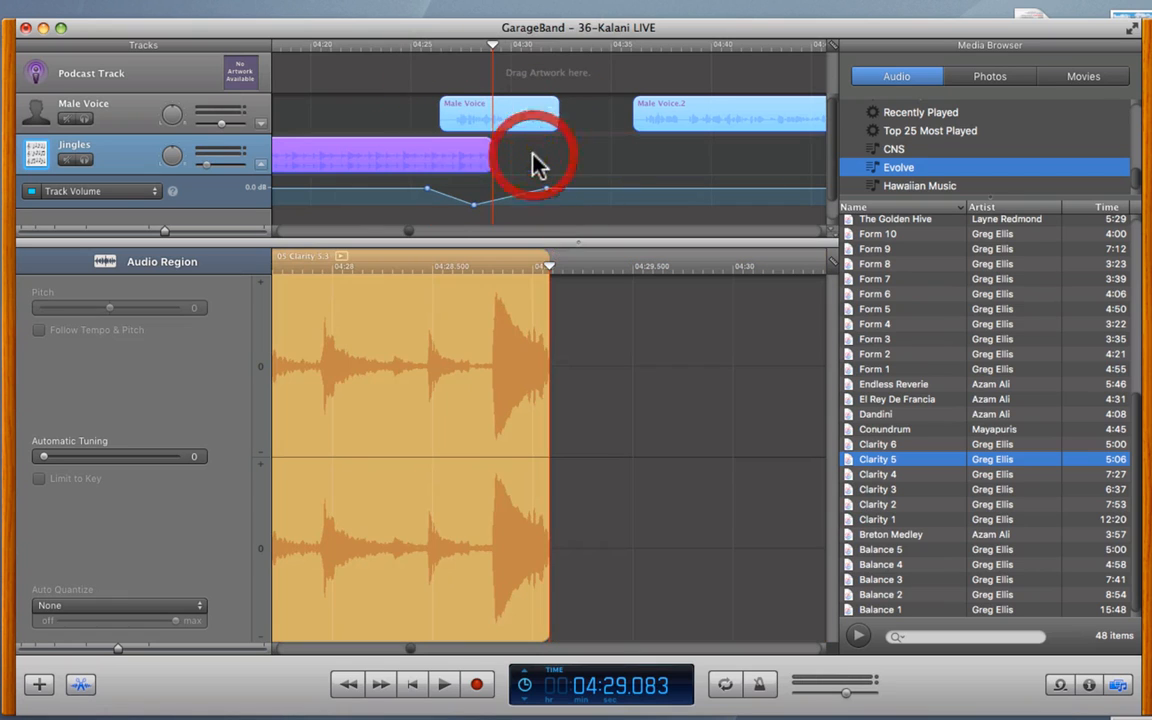
pyautogui.click(501, 200)
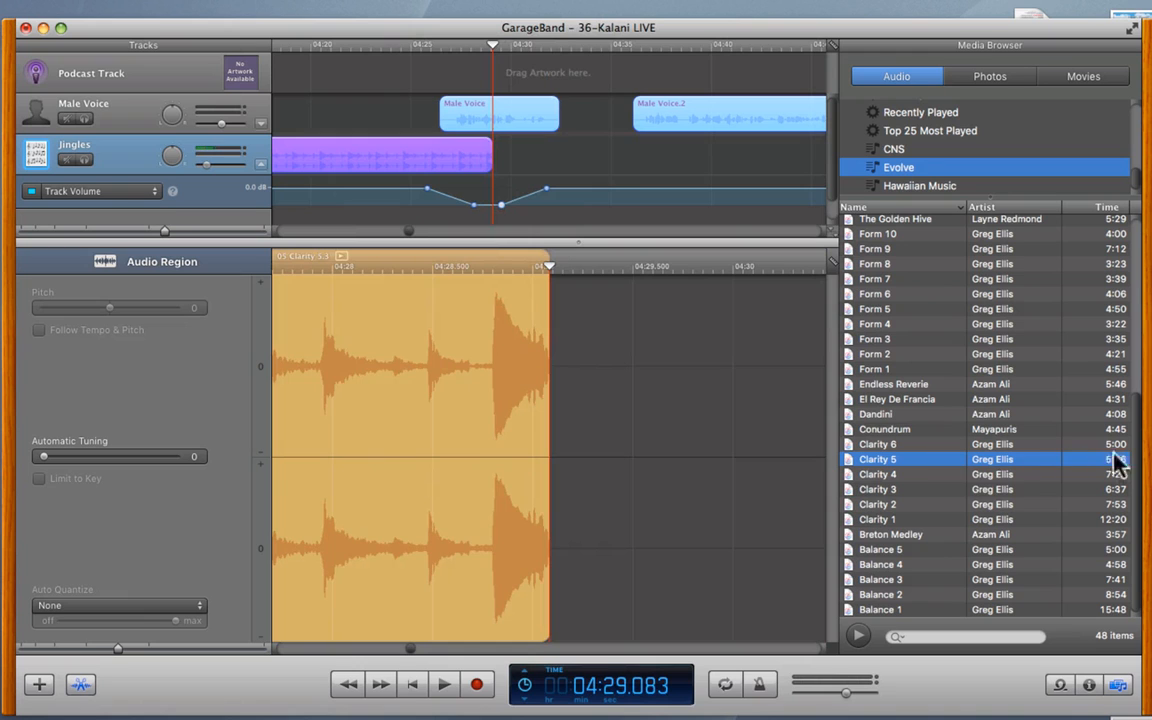
# - Scroll the Evolve songs in the Media Browser and select Nourishment 4
pyautogui.moveTo(1136, 402); pyautogui.dragTo(1113, 437)
pyautogui.moveTo(1136, 505); pyautogui.dragTo(1136, 402)
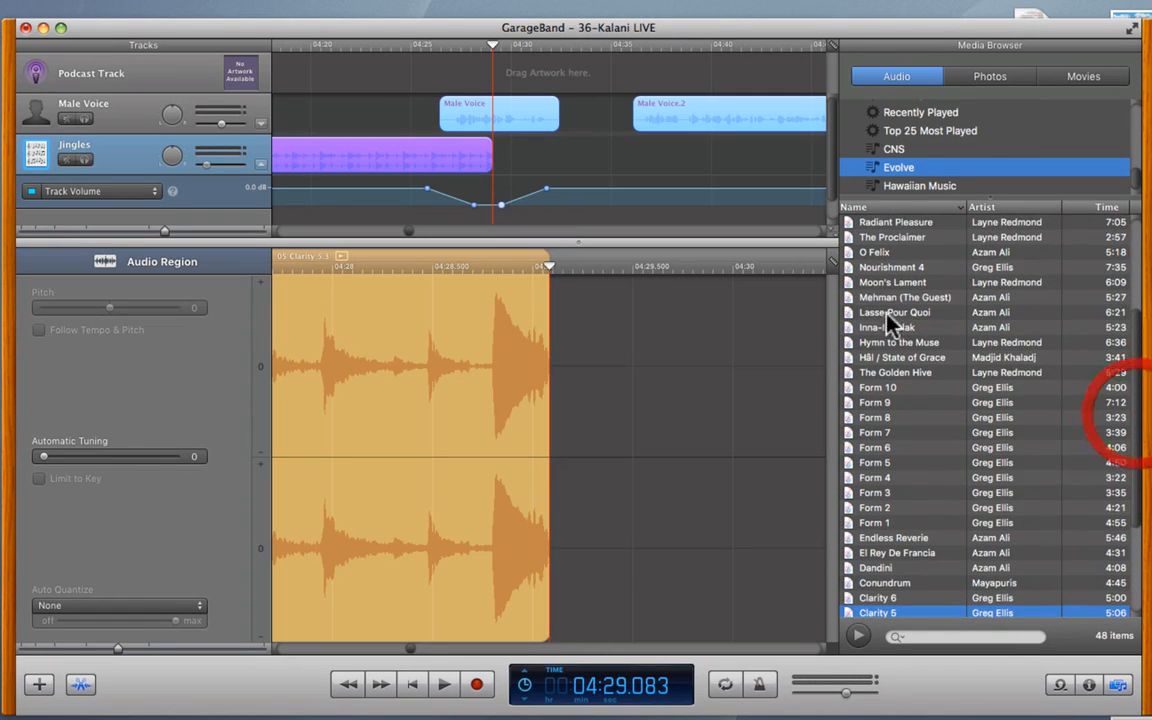
pyautogui.click(866, 268)
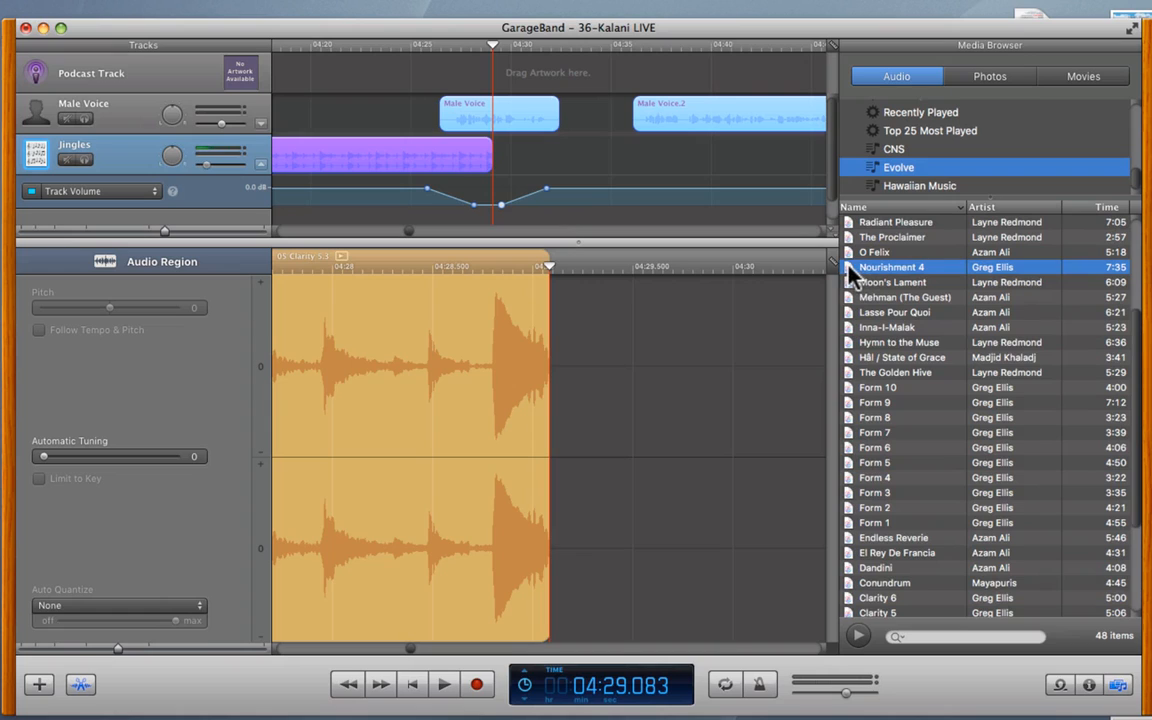
# - Preview Nourishment 4, drop it onto the Jingles track, and mute the Male Voice track
pyautogui.doubleClick(850, 267)
pyautogui.moveTo(883, 270); pyautogui.dragTo(589, 163)
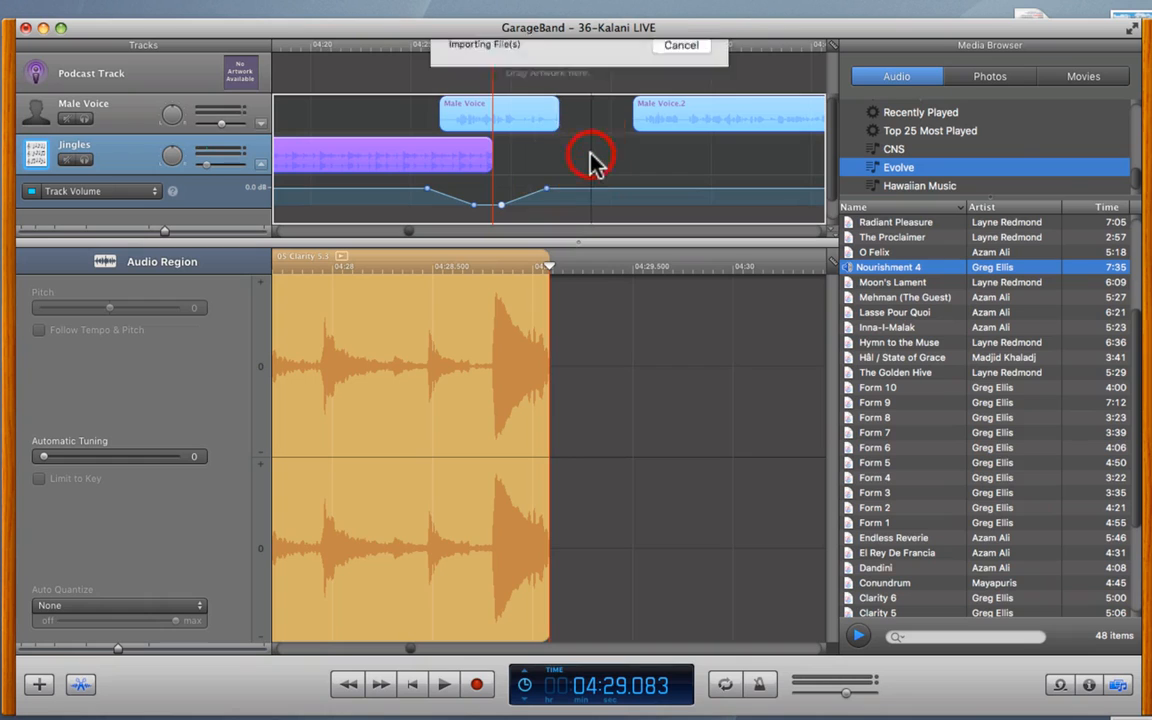
pyautogui.click(64, 119)
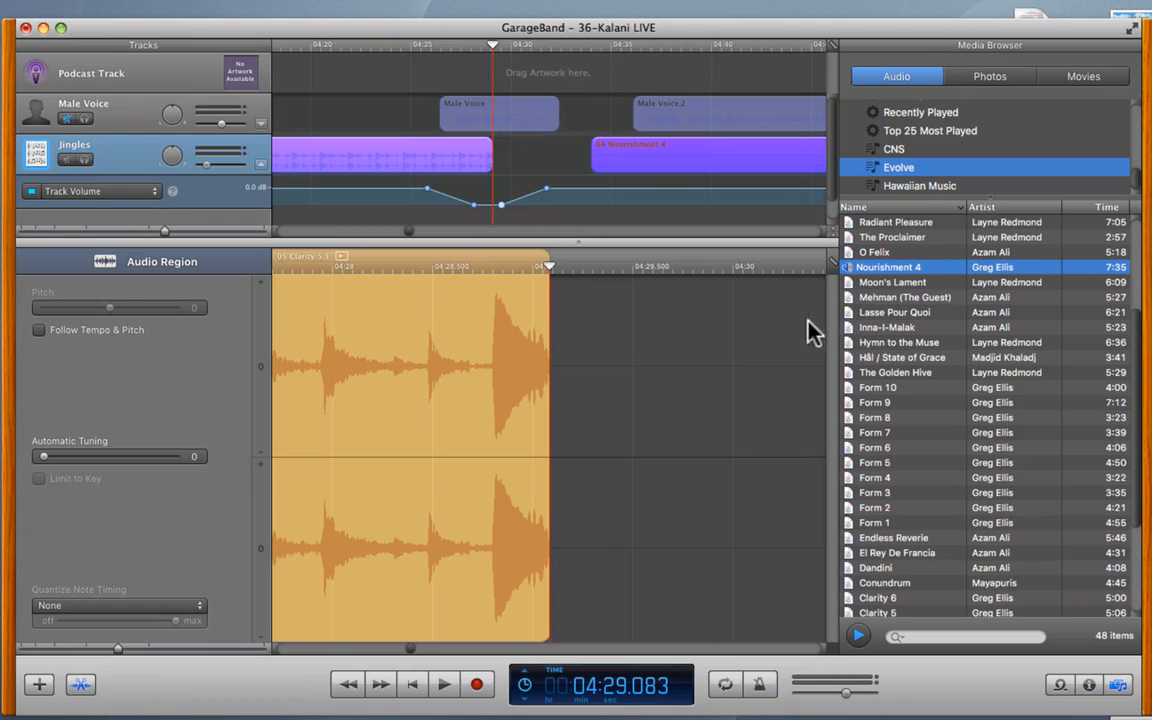
# - Start playback and slide the Nourishment 4 region to begin where Clarity ends, around 4:29
pyautogui.press('space')
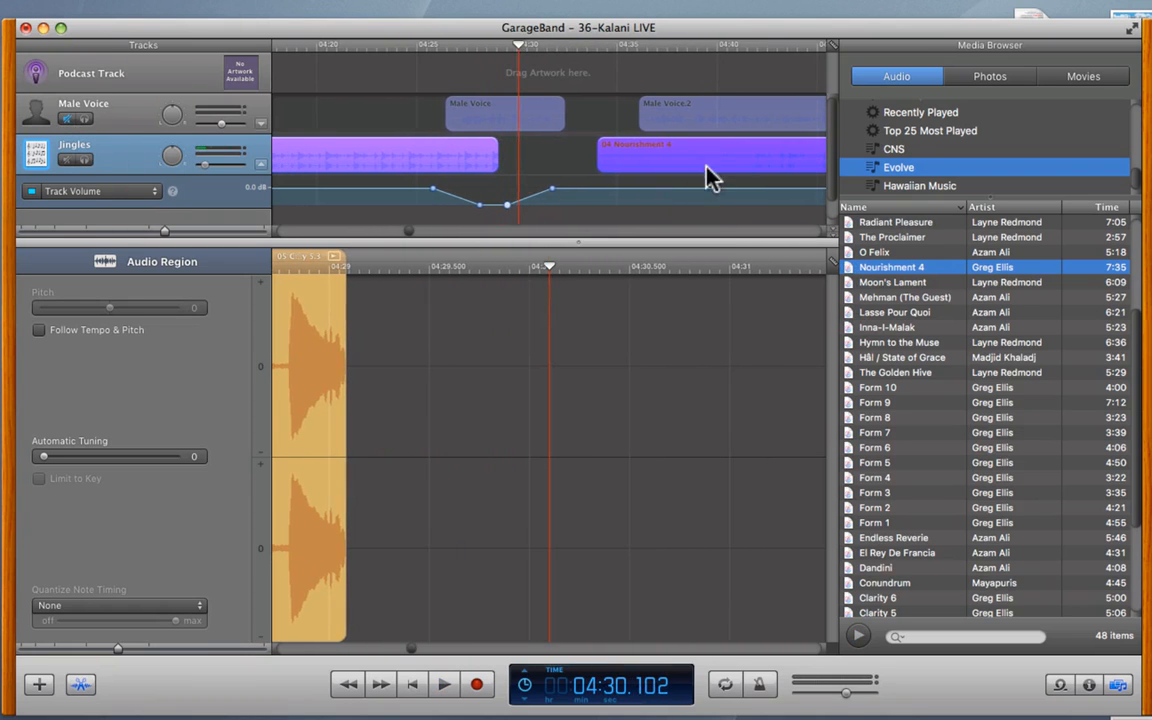
pyautogui.hscroll(5, 680, 163)
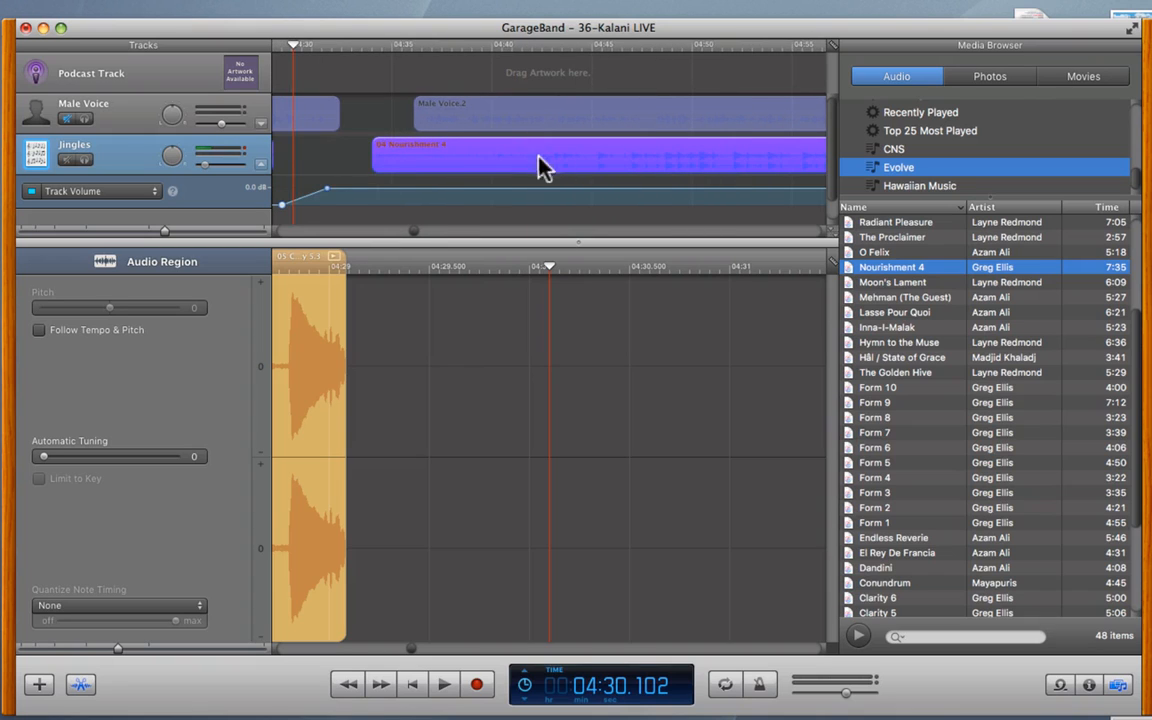
pyautogui.moveTo(378, 173); pyautogui.dragTo(478, 170)
pyautogui.moveTo(594, 178); pyautogui.dragTo(291, 166)
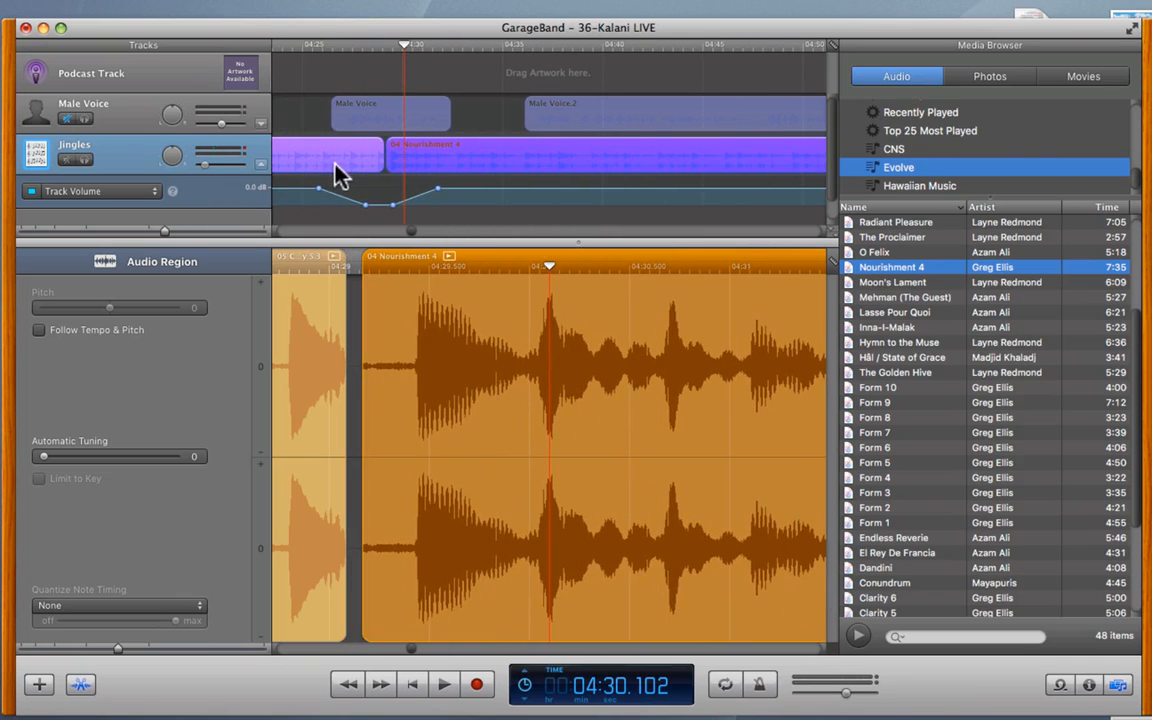
# - Unmute Male Voice and add Jingles volume points pulled down to -44 dB inside the dip
pyautogui.hscroll(-3, 420, 198)
pyautogui.moveTo(416, 196); pyautogui.dragTo(415, 211)
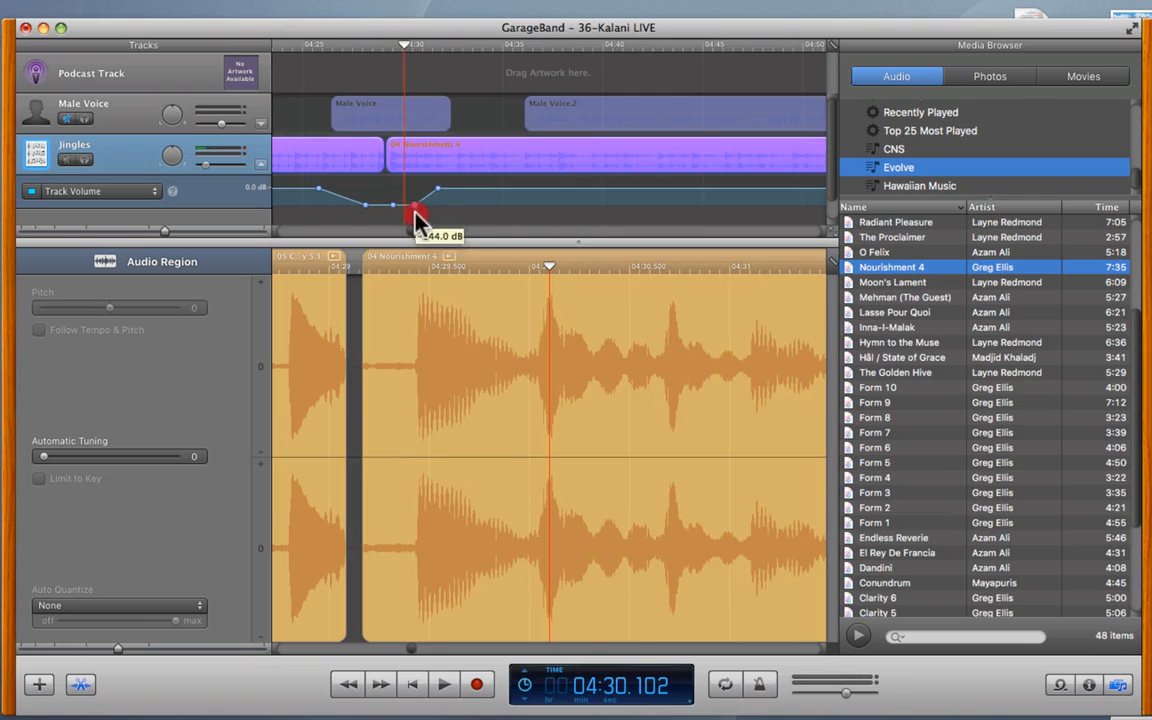
pyautogui.click(59, 104)
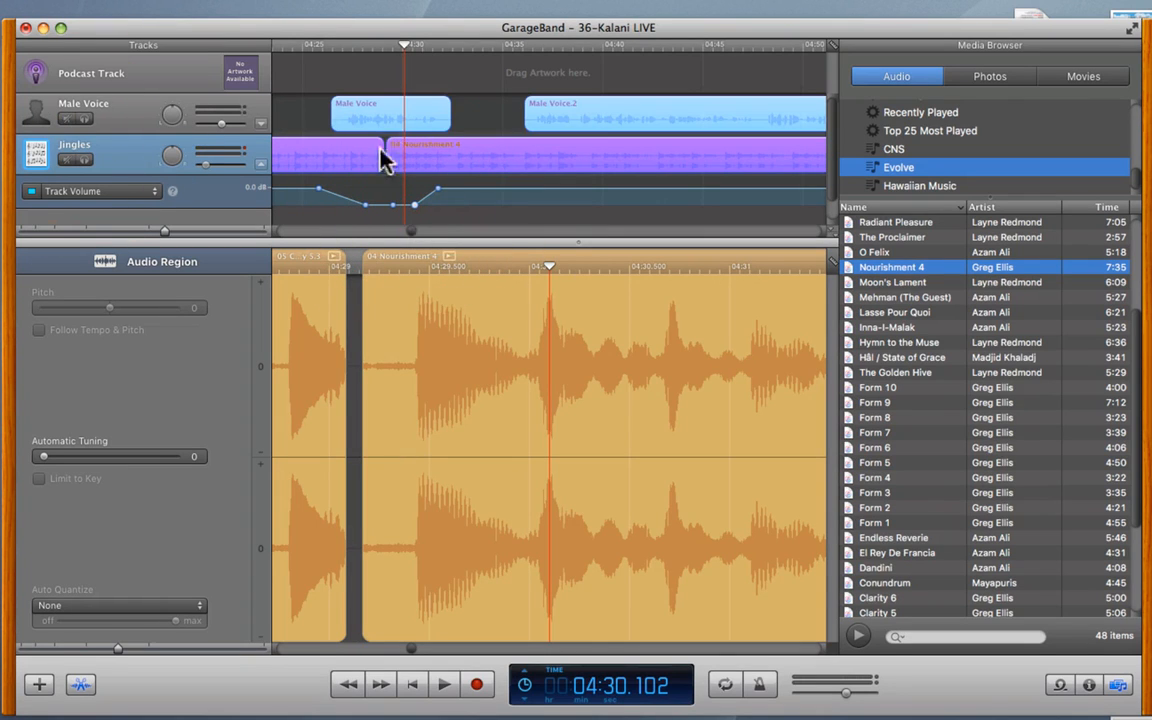
pyautogui.click(453, 189)
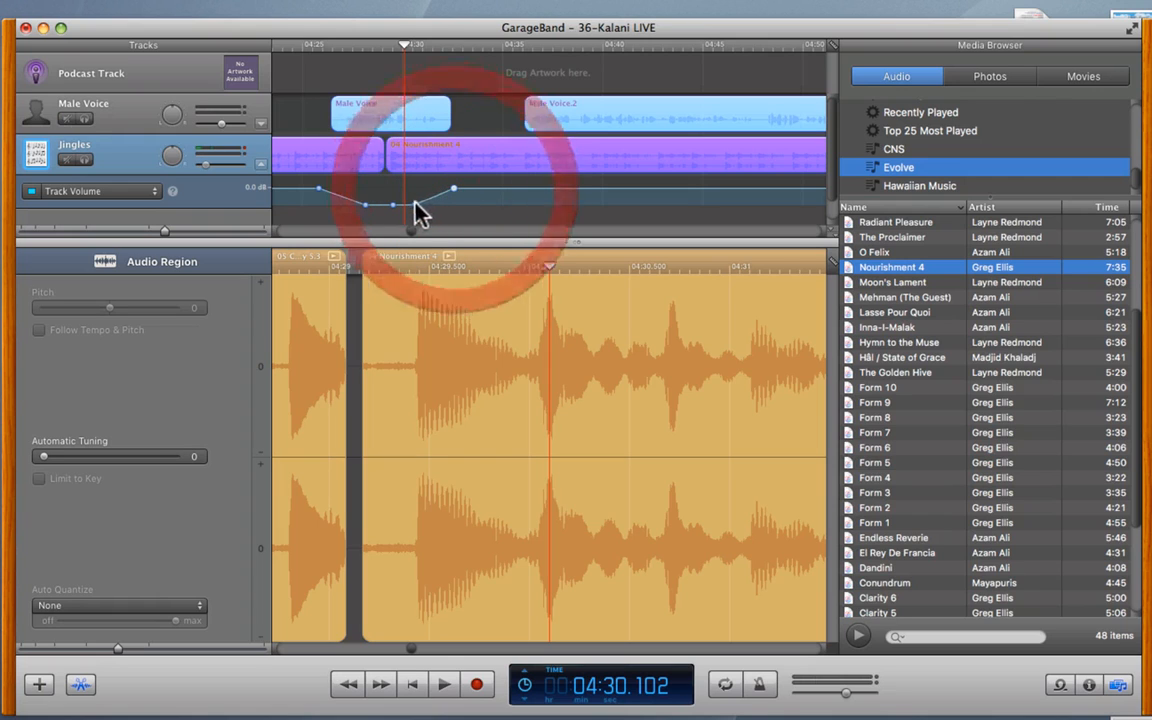
pyautogui.moveTo(414, 203)
pyautogui.mouseDown()
pyautogui.moveTo(422, 216)
pyautogui.moveTo(433, 205)
pyautogui.mouseUp()
# - Lower a dip point slightly, remove the extra -44 dB point, and play from about 04:25.6
pyautogui.click(425, 47)
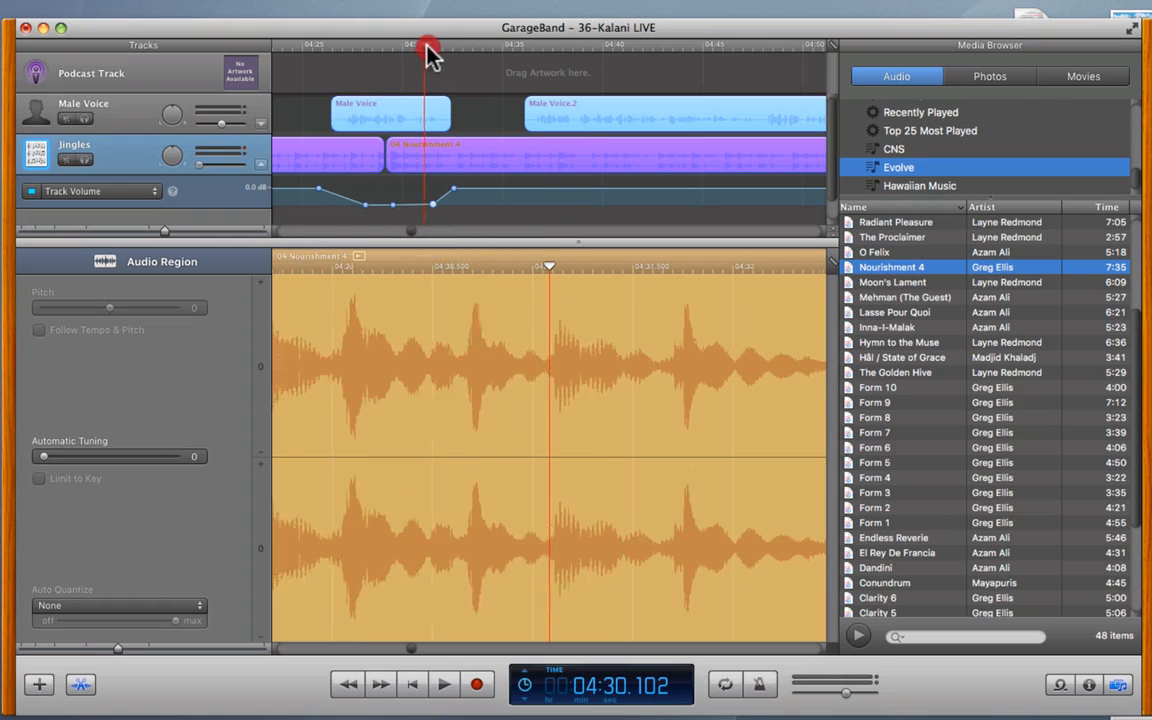
pyautogui.moveTo(428, 52); pyautogui.dragTo(433, 52)
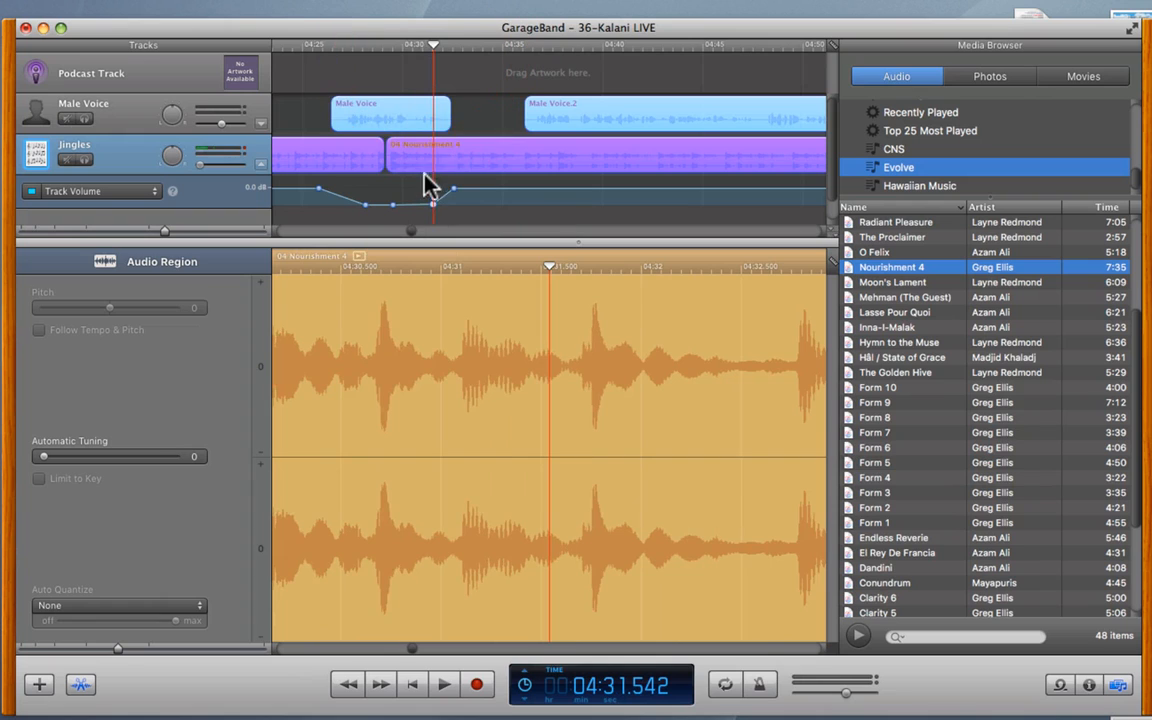
pyautogui.moveTo(316, 47); pyautogui.dragTo(347, 48)
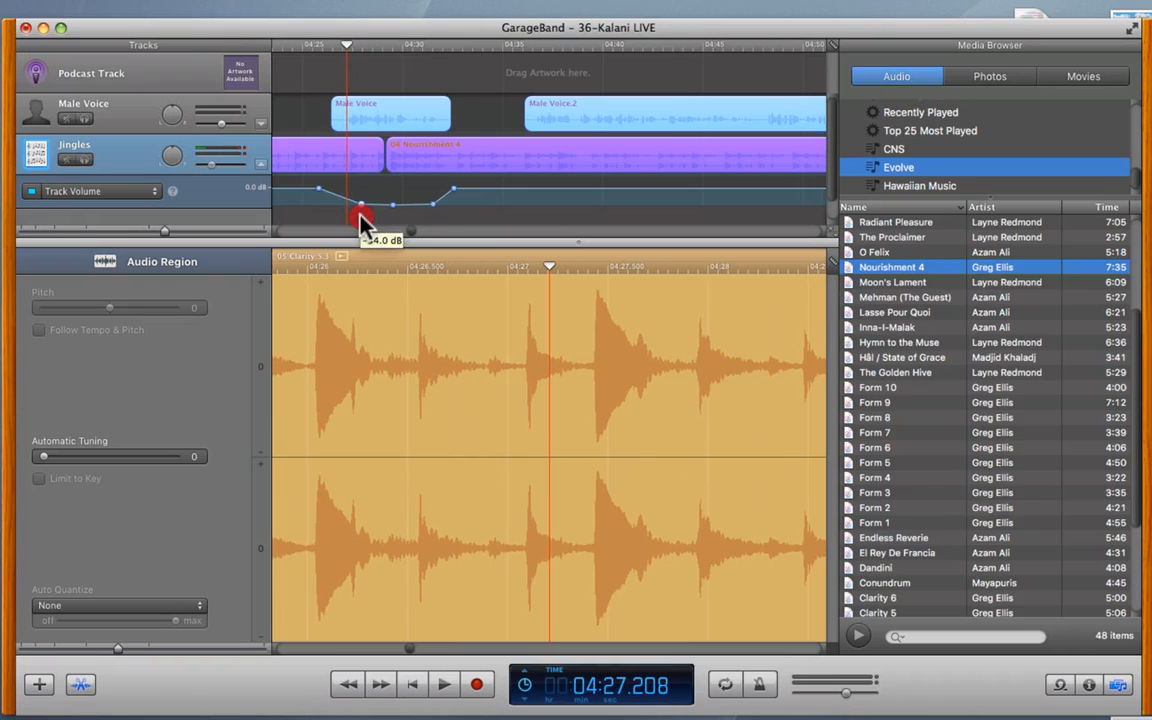
pyautogui.moveTo(360, 214); pyautogui.dragTo(420, 228)
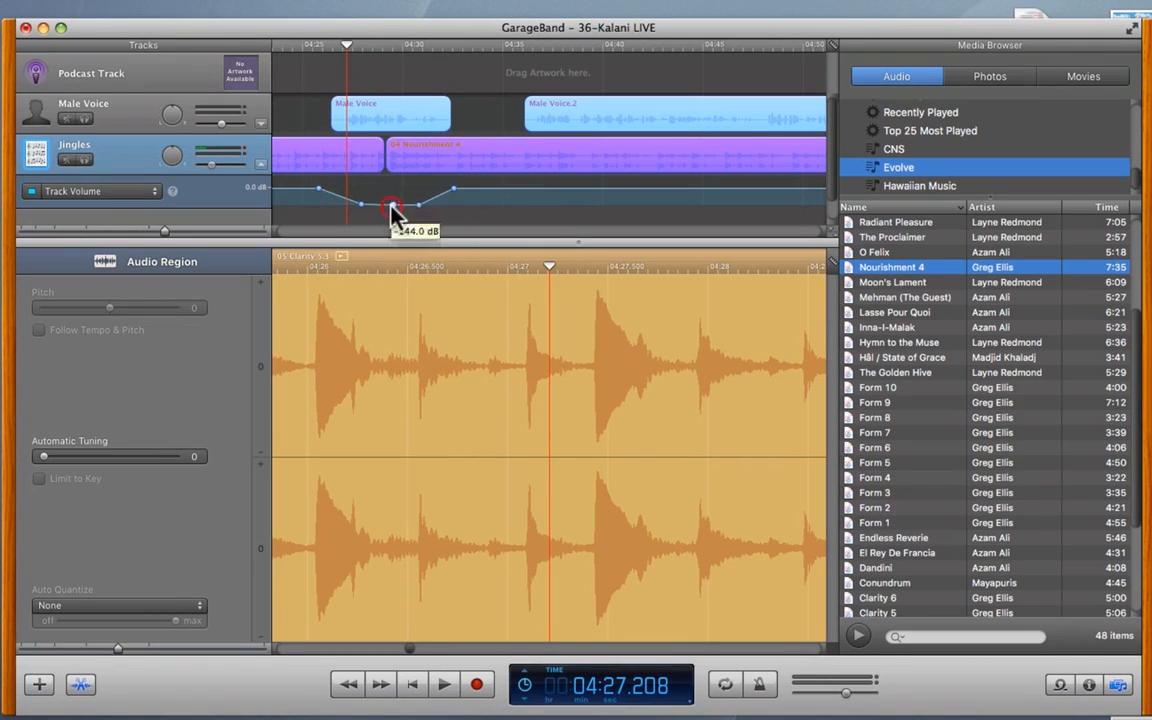
pyautogui.click(393, 210)
pyautogui.click(314, 44)
pyautogui.press('space')
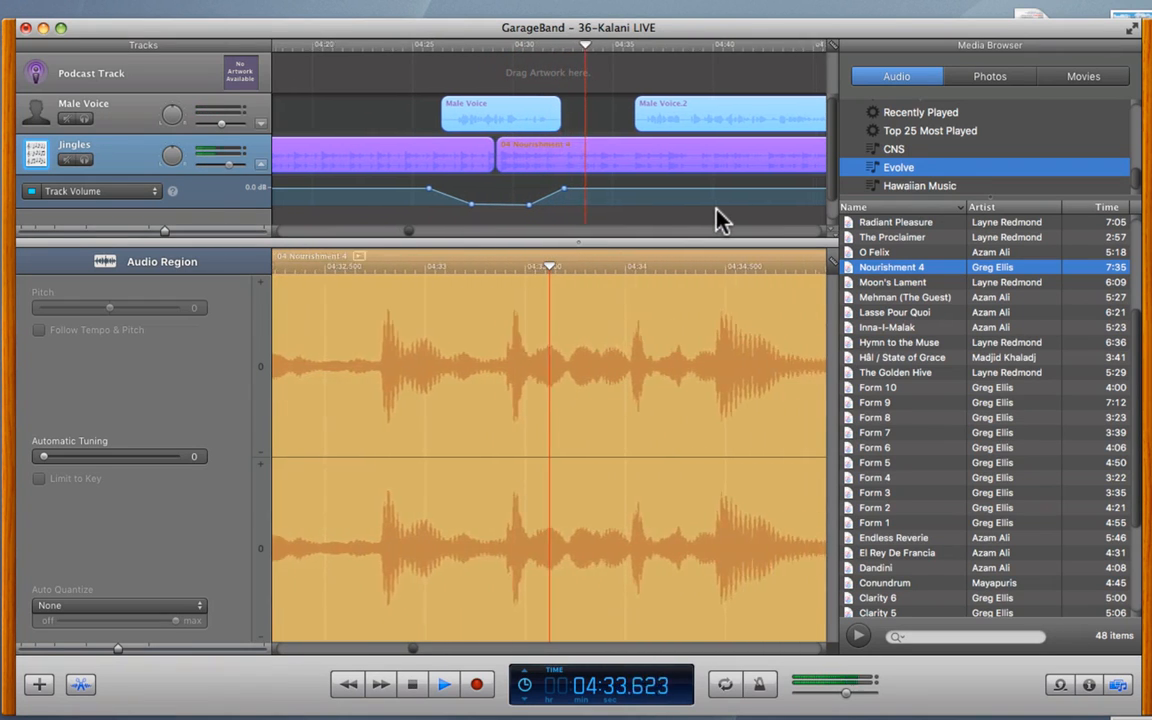
# - Stop playback, zoom out, and shift the later Male Voice regions right to open a gap
pyautogui.hscroll(2, 716, 210)
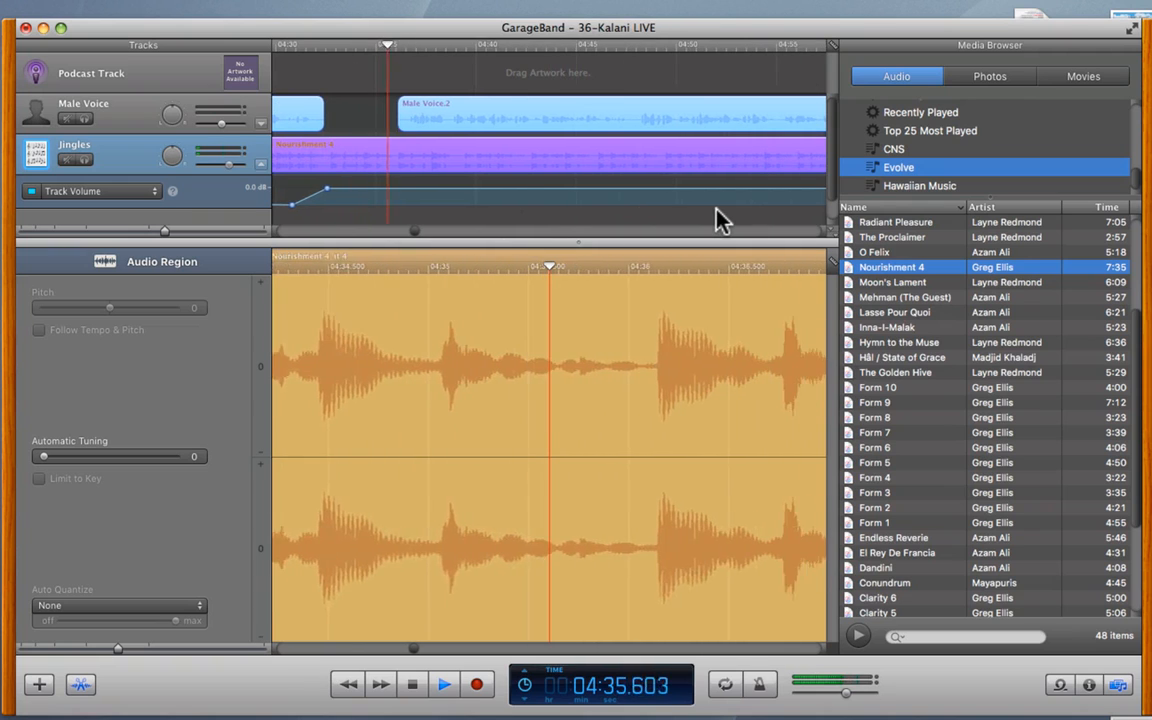
pyautogui.press('space')
pyautogui.hscroll(6, 533, 119)
pyautogui.hscroll(10, 533, 118)
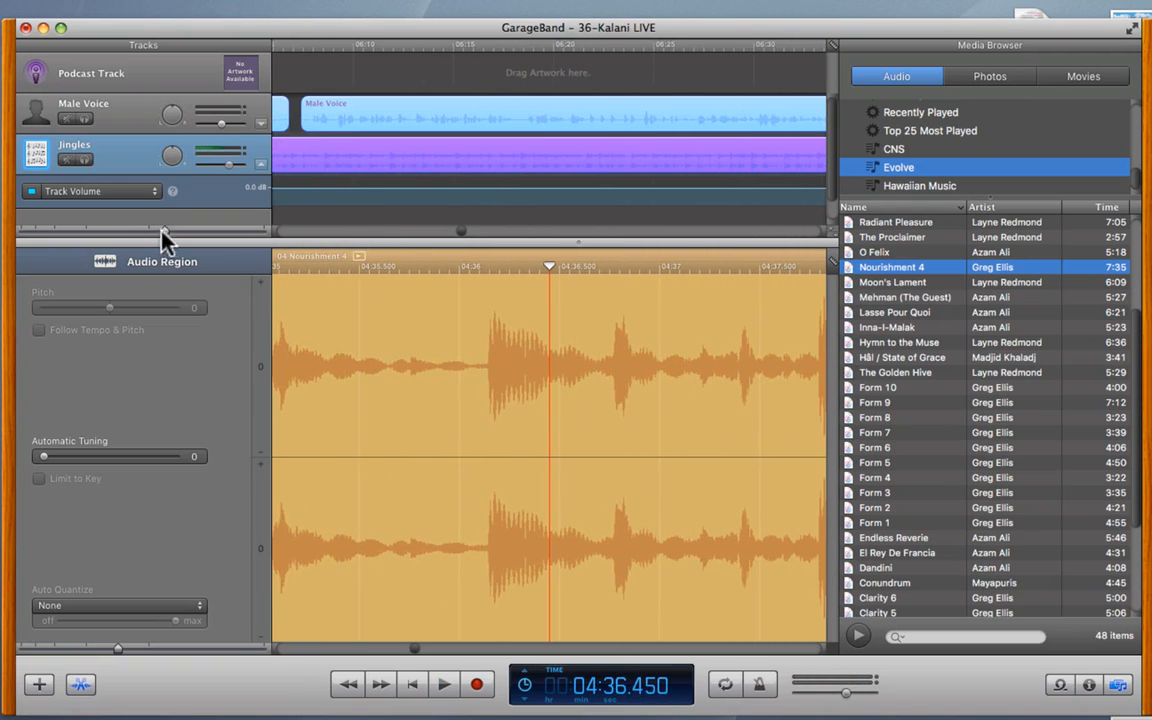
pyautogui.moveTo(150, 232); pyautogui.dragTo(60, 232)
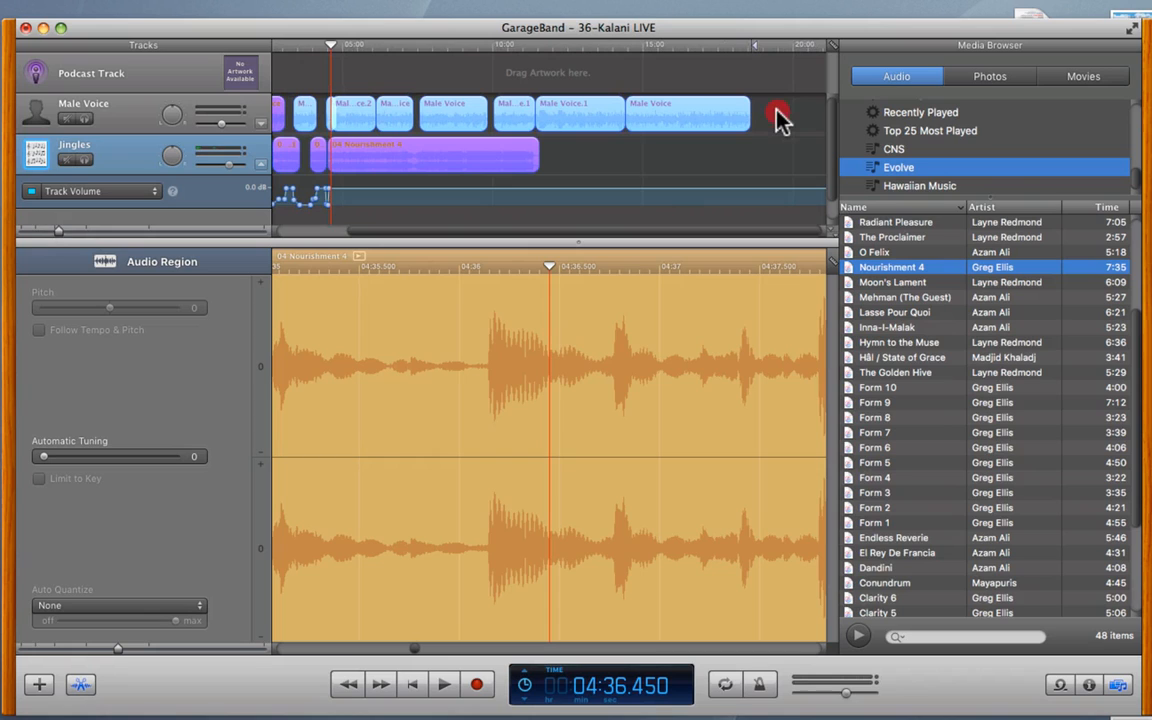
pyautogui.click(355, 120)
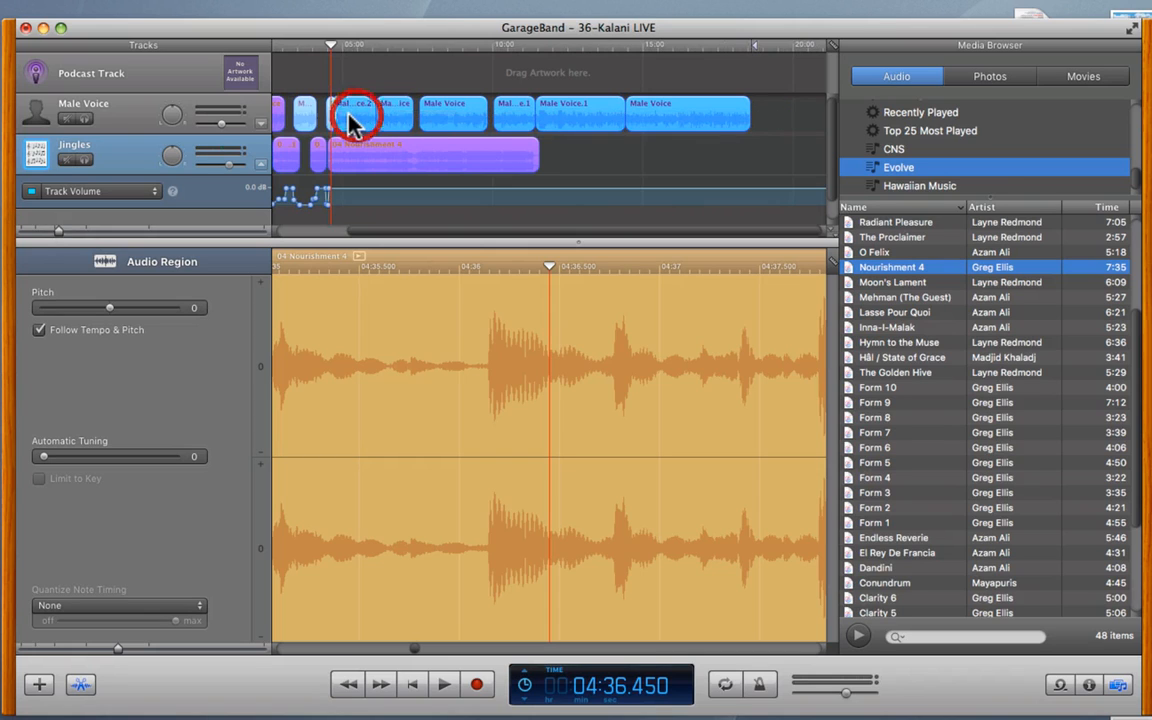
pyautogui.moveTo(345, 116); pyautogui.dragTo(372, 117)
pyautogui.click(586, 147)
# - Zoom back in and play from about 04:31
pyautogui.moveTo(84, 230); pyautogui.dragTo(141, 231)
pyautogui.hscroll(-1, 471, 202)
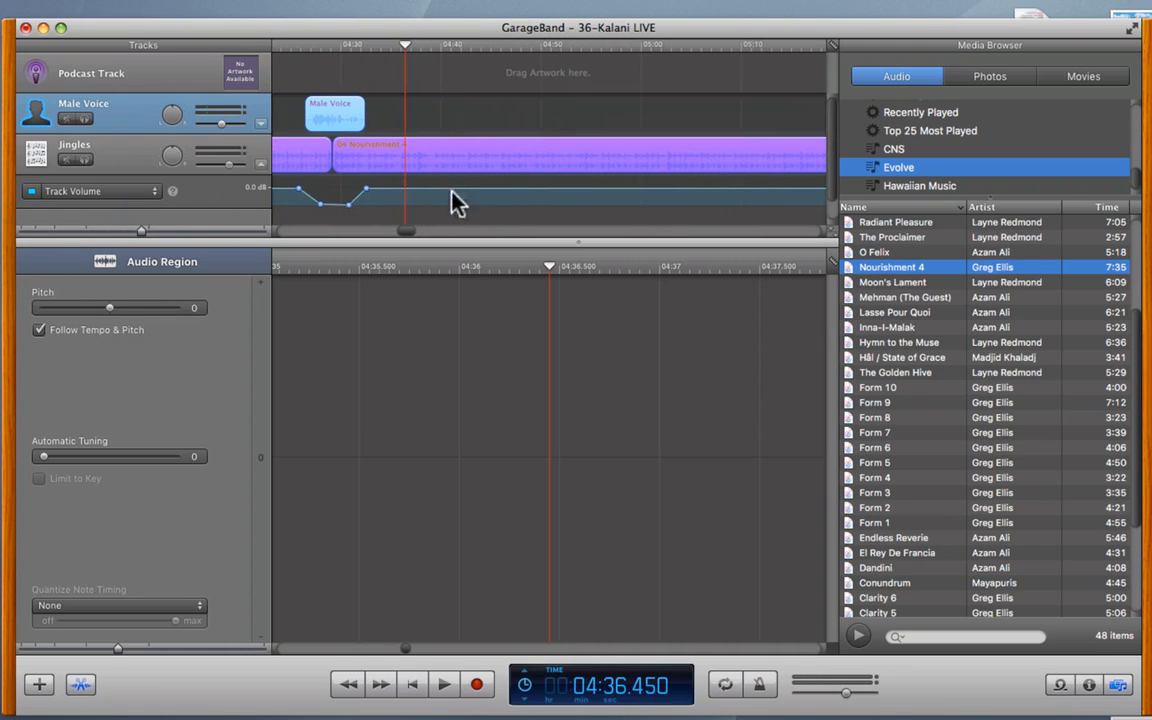
pyautogui.click(351, 44)
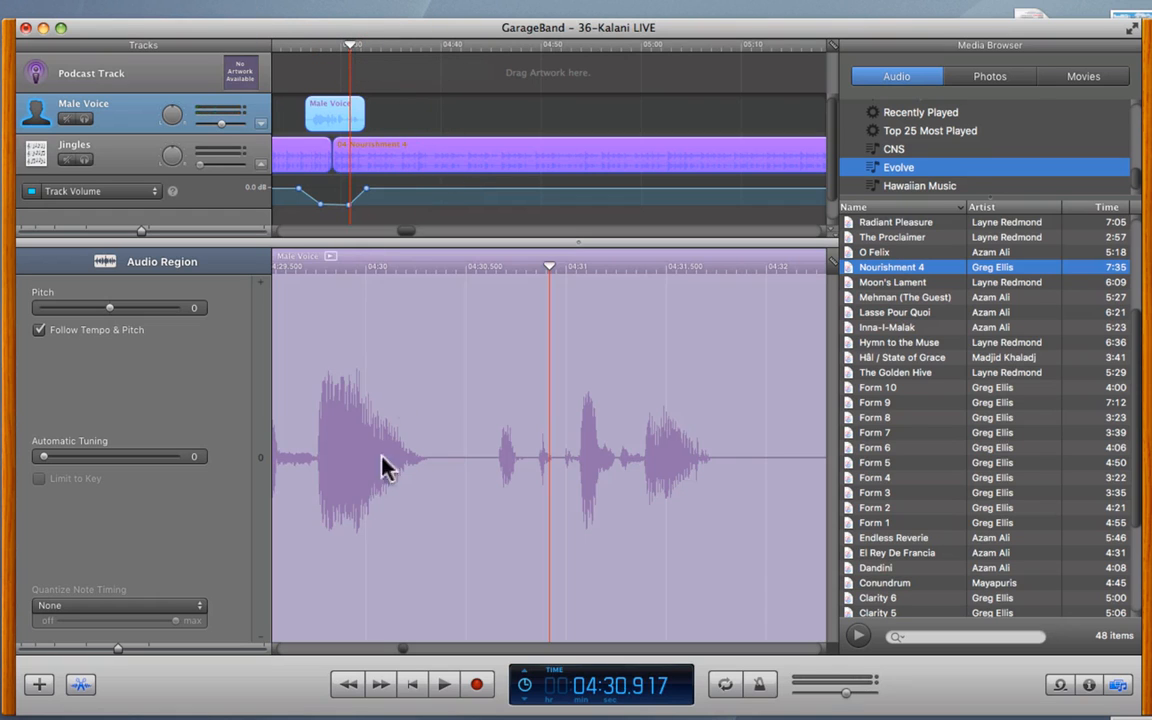
pyautogui.click(445, 683)
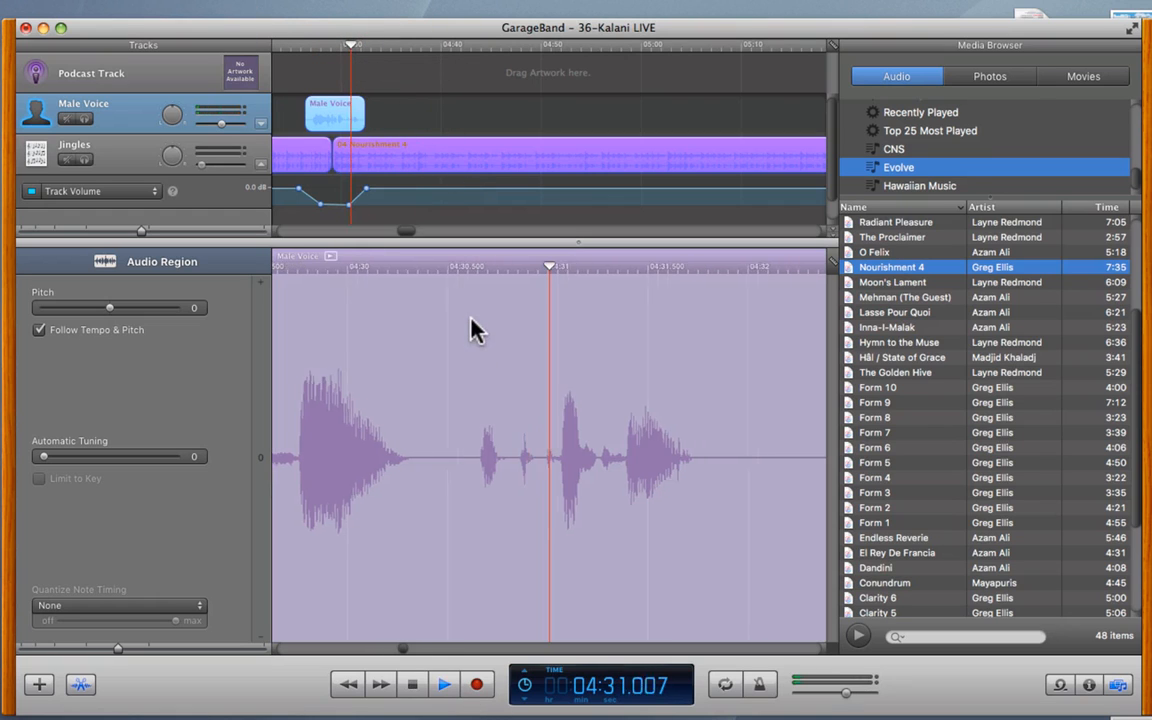
# - Record a new Male Voice take, stop it, and play it back from just before it
pyautogui.click(479, 688)
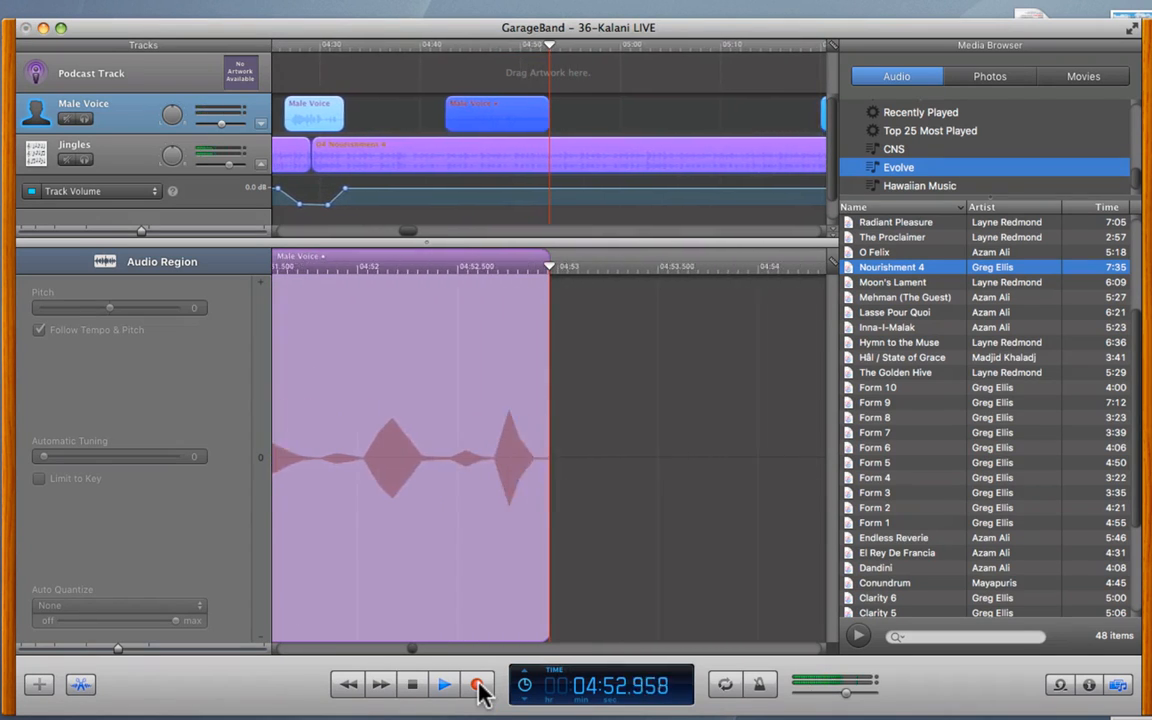
pyautogui.click(445, 686)
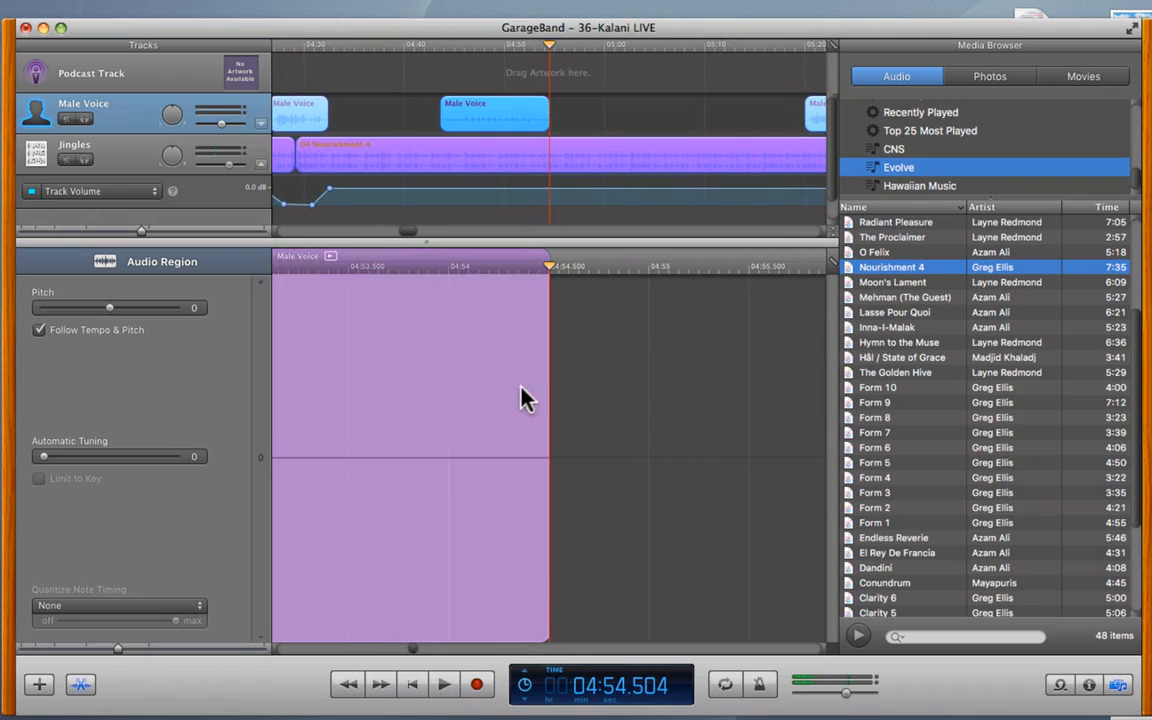
pyautogui.click(429, 47)
pyautogui.press('space')
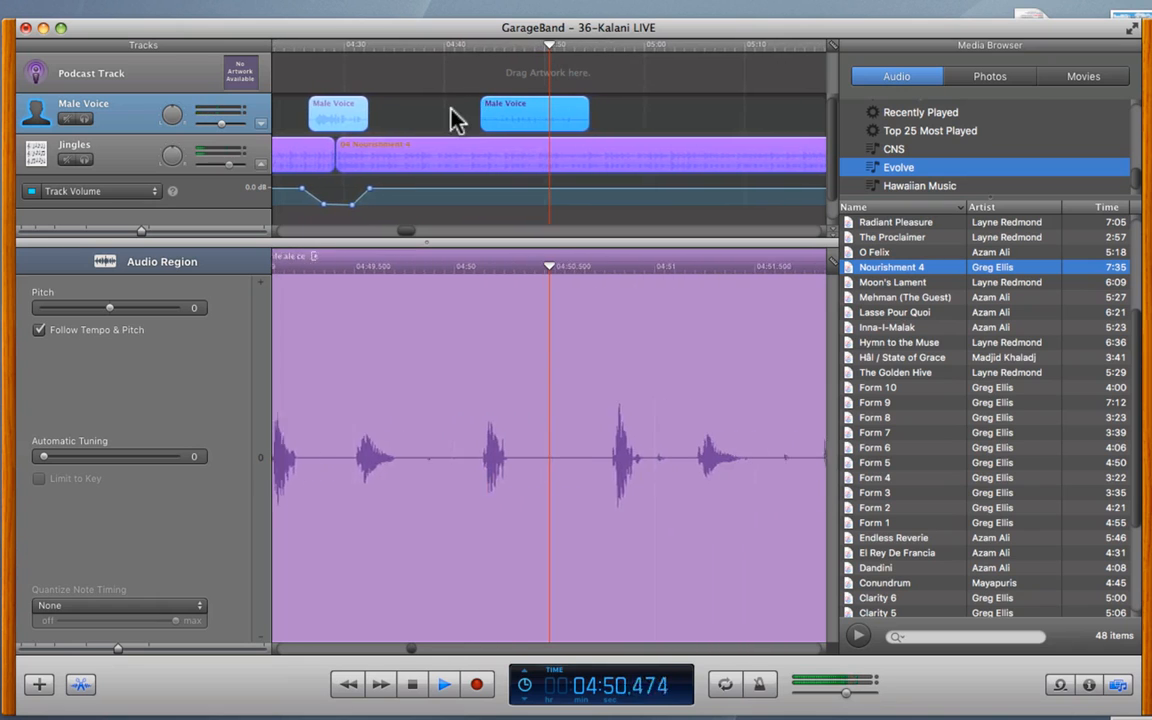
# - Zoom in on the new take, nudge it slightly earlier, and play from 04:43.750 to check it
pyautogui.press('space')
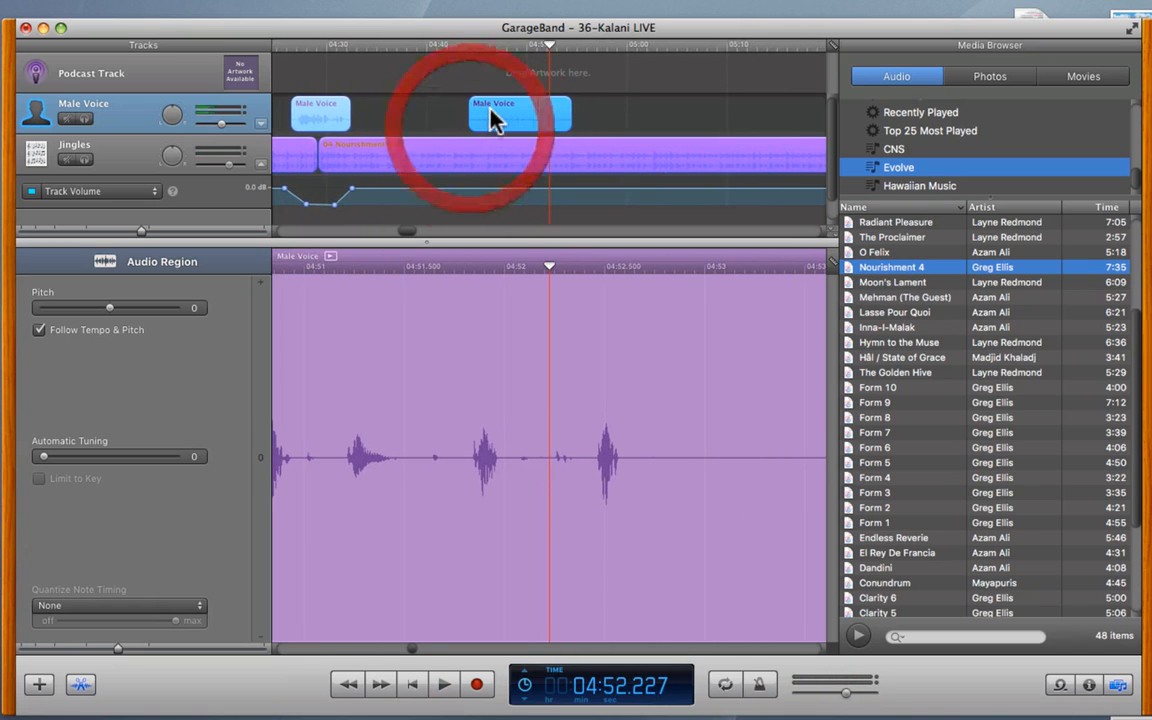
pyautogui.moveTo(141, 231); pyautogui.dragTo(192, 230)
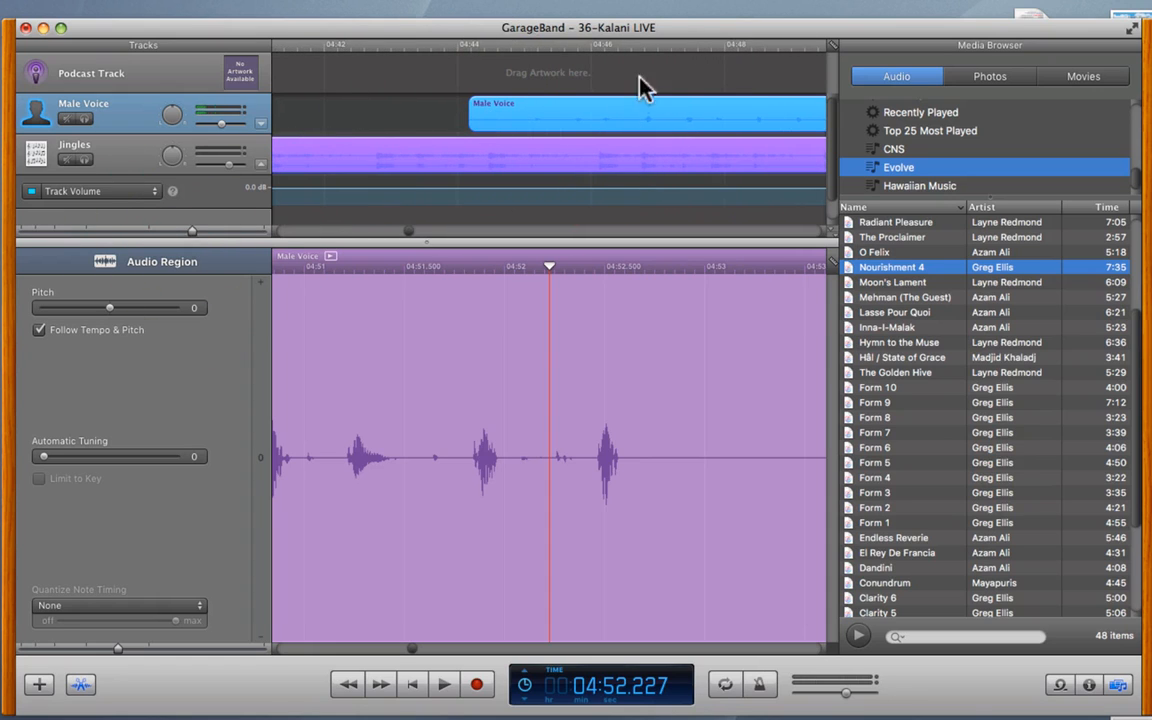
pyautogui.click(640, 45)
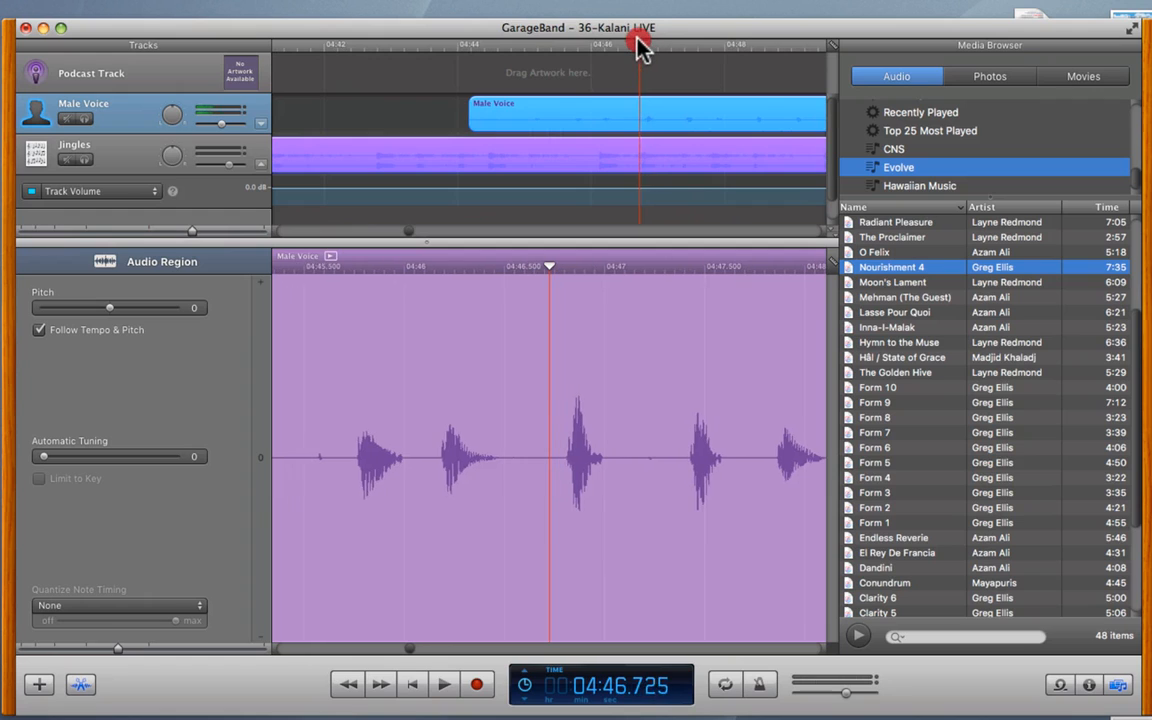
pyautogui.moveTo(640, 45); pyautogui.dragTo(645, 48)
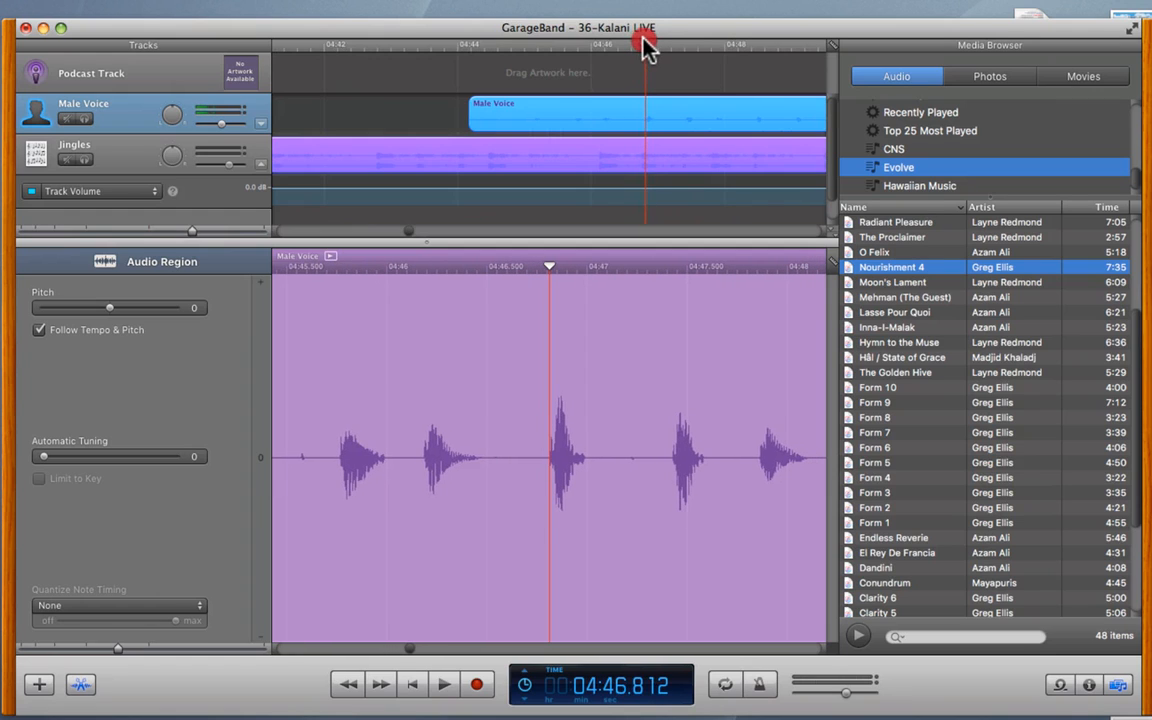
pyautogui.moveTo(625, 108); pyautogui.dragTo(612, 111)
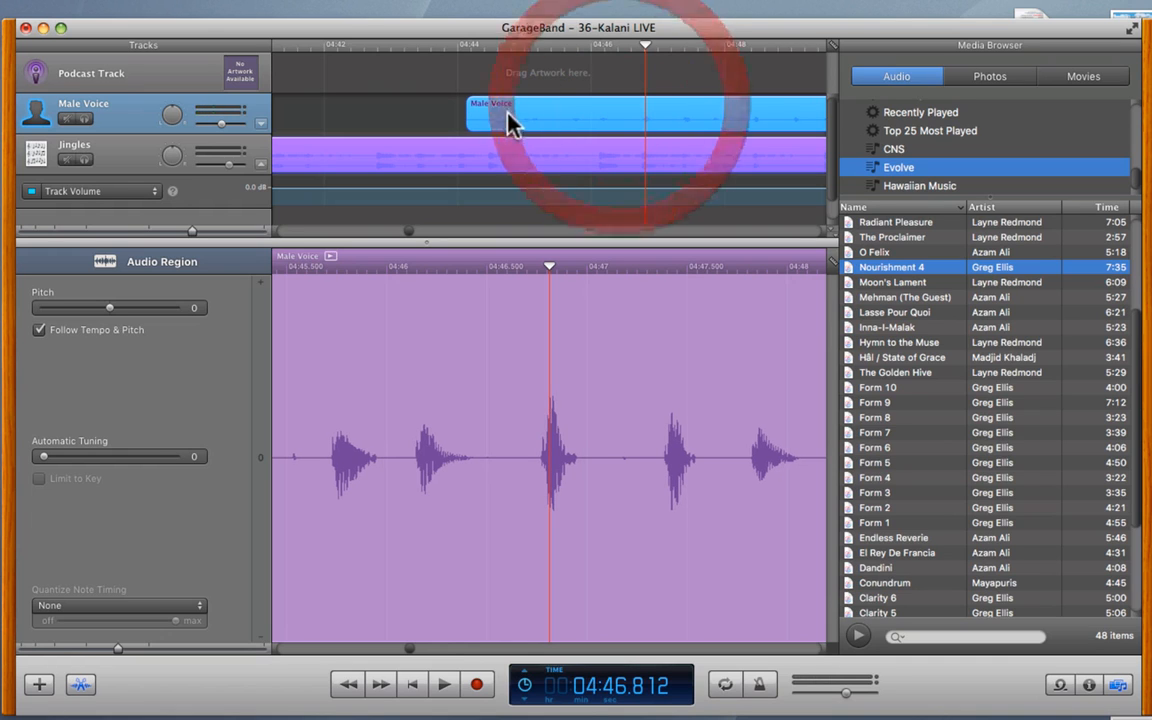
pyautogui.click(442, 45)
pyautogui.press('space')
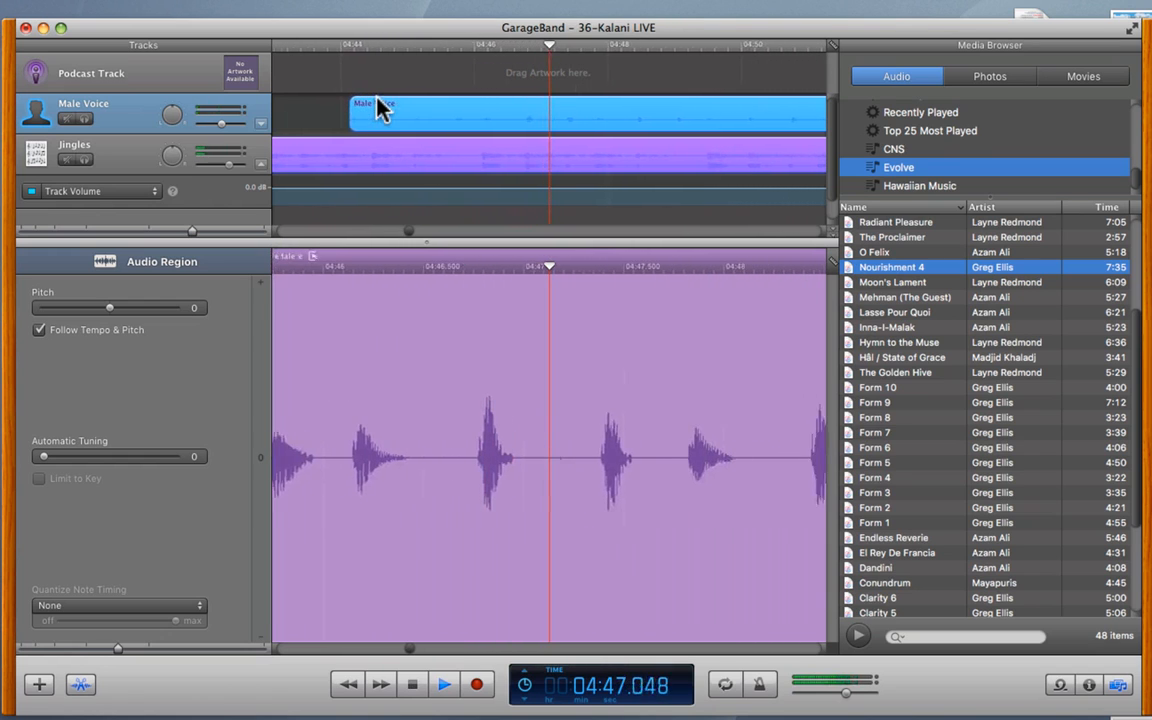
pyautogui.press('space')
# - Trim the take's start to about 04:46, shorten its end, then zoom back out
pyautogui.moveTo(325, 135); pyautogui.dragTo(443, 131)
pyautogui.click(422, 47)
pyautogui.press('space')
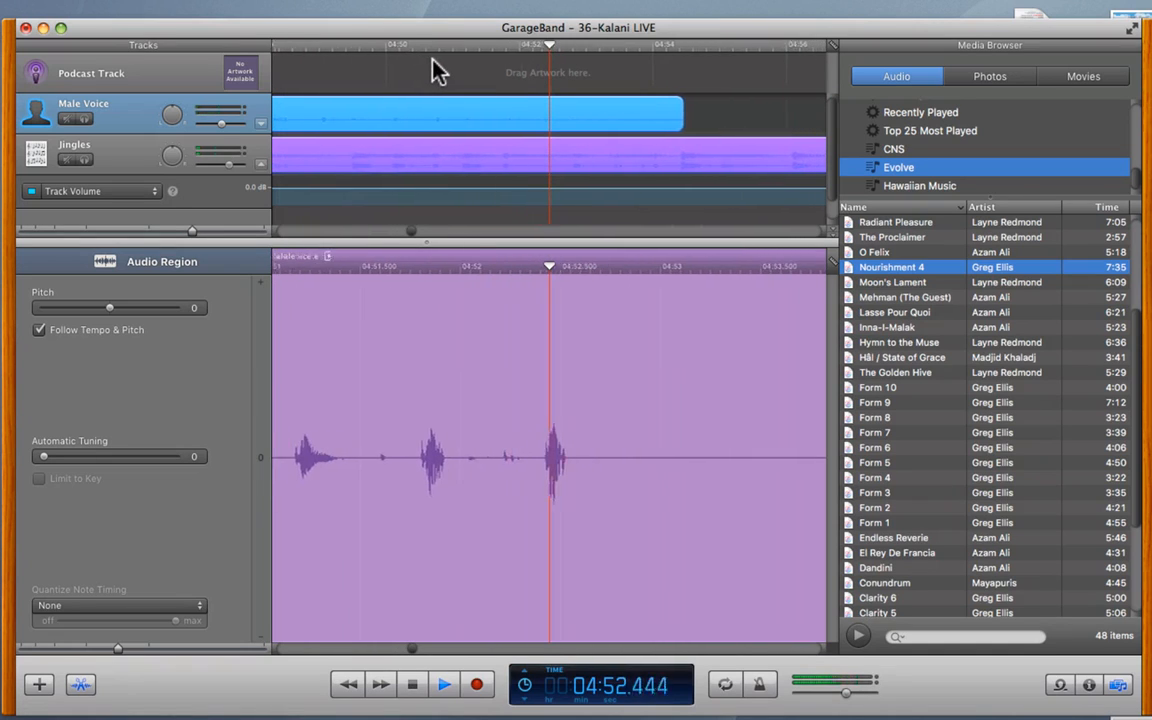
pyautogui.press('space')
pyautogui.moveTo(612, 130); pyautogui.dragTo(515, 133)
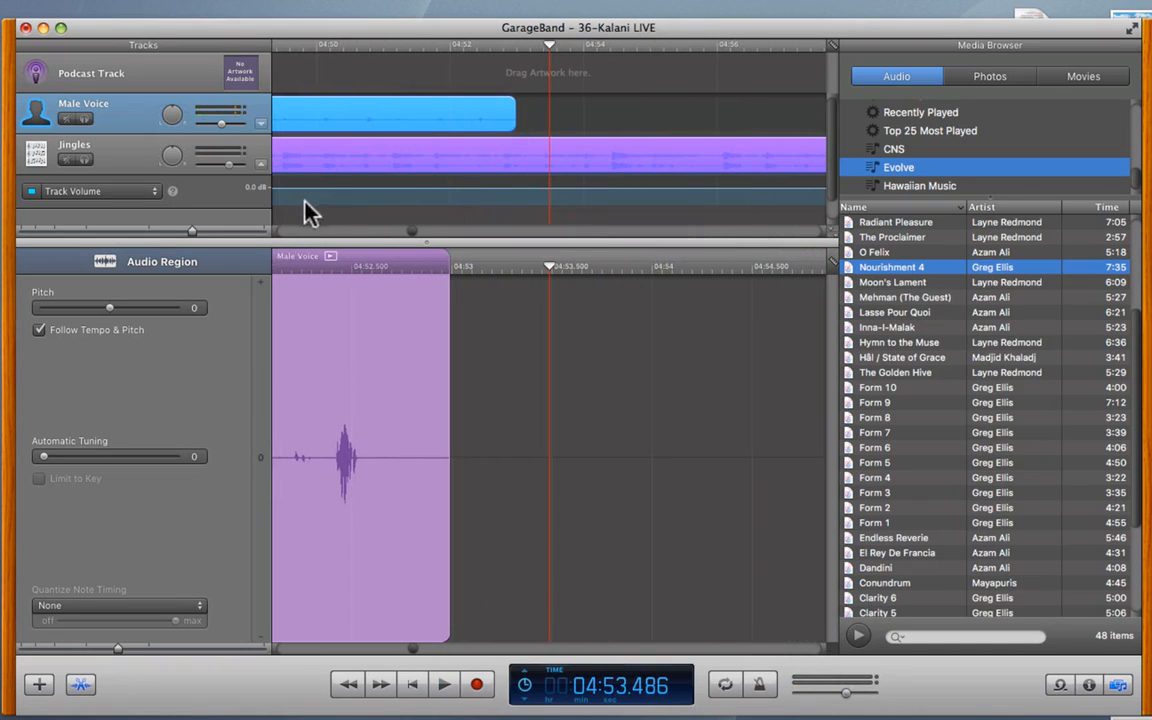
pyautogui.moveTo(189, 230); pyautogui.dragTo(136, 231)
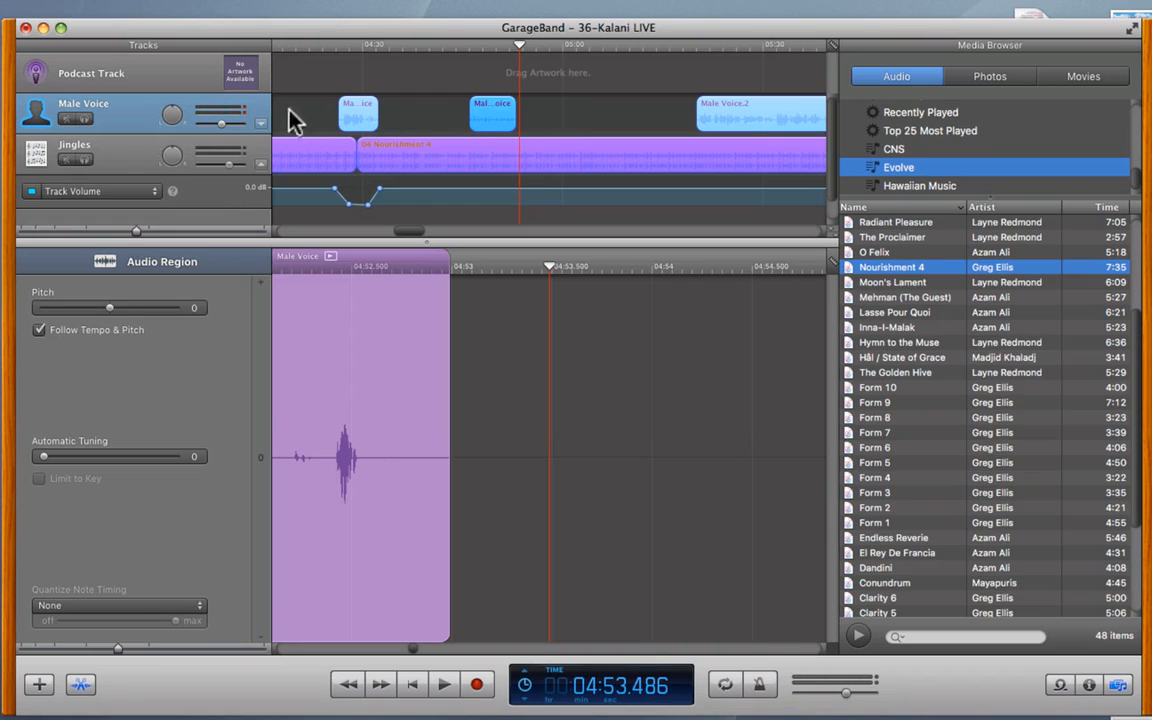
pyautogui.click(259, 126)
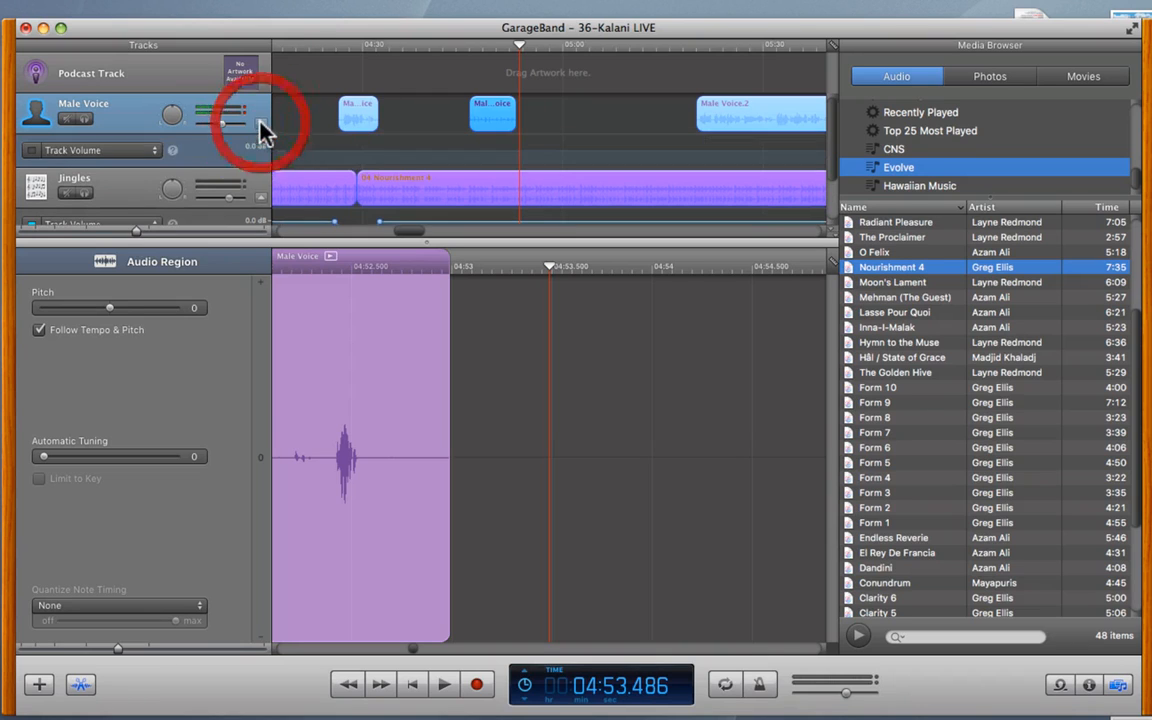
pyautogui.click(31, 149)
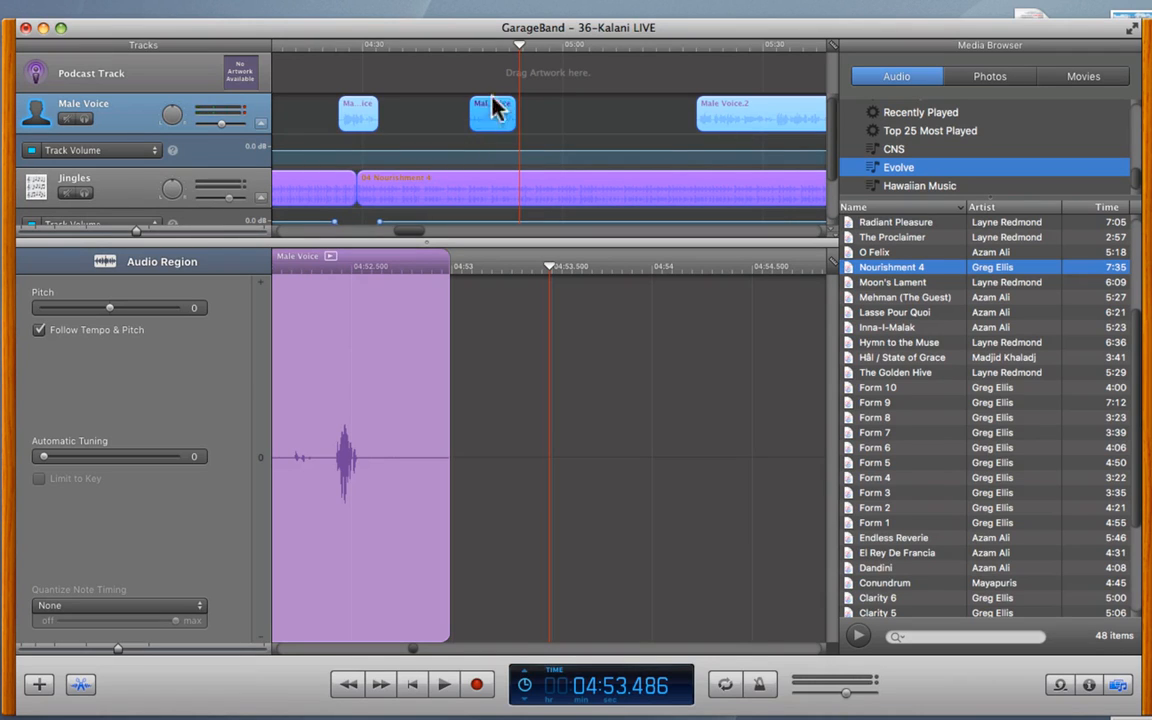
pyautogui.click(259, 123)
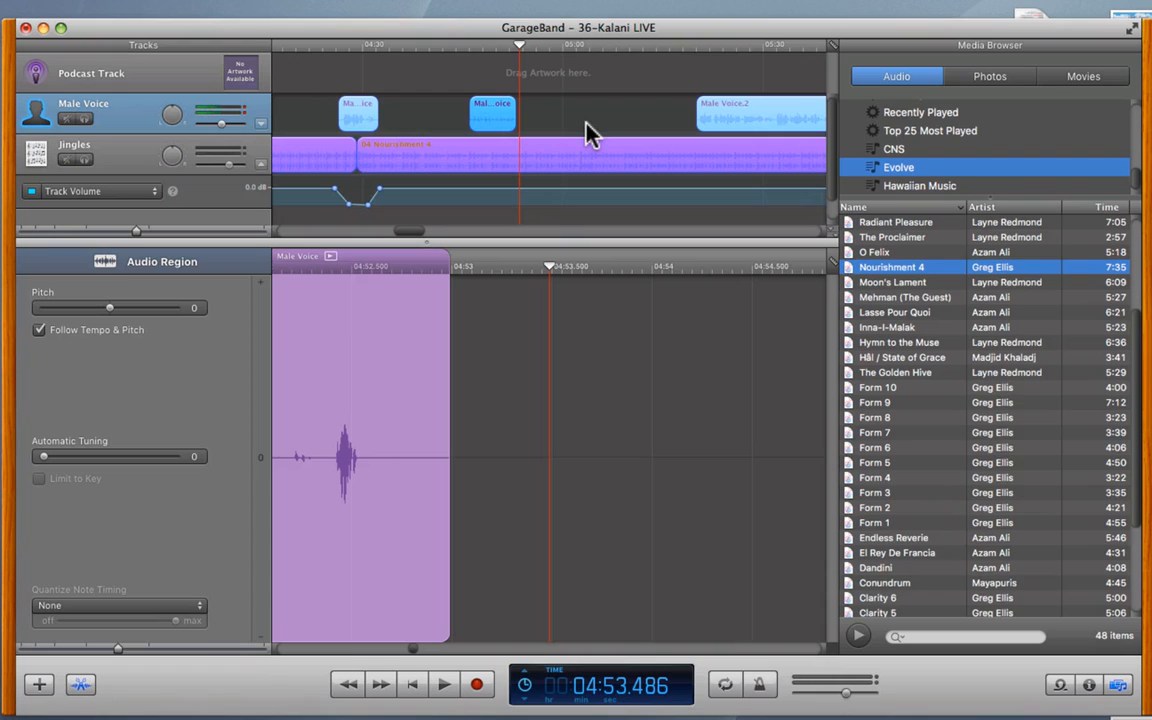
# - Show the Master Track via the Track menu, enlarge the tracks area, and select the Master Track
pyautogui.click(162, 9)
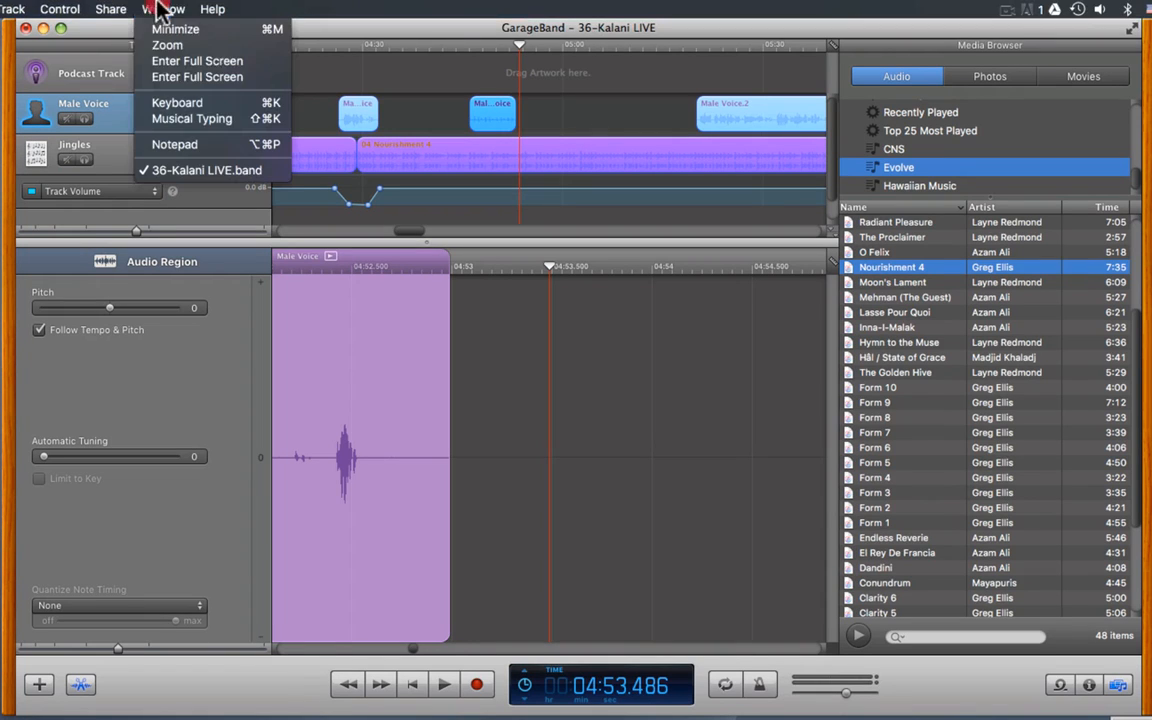
pyautogui.moveTo(40, 8)
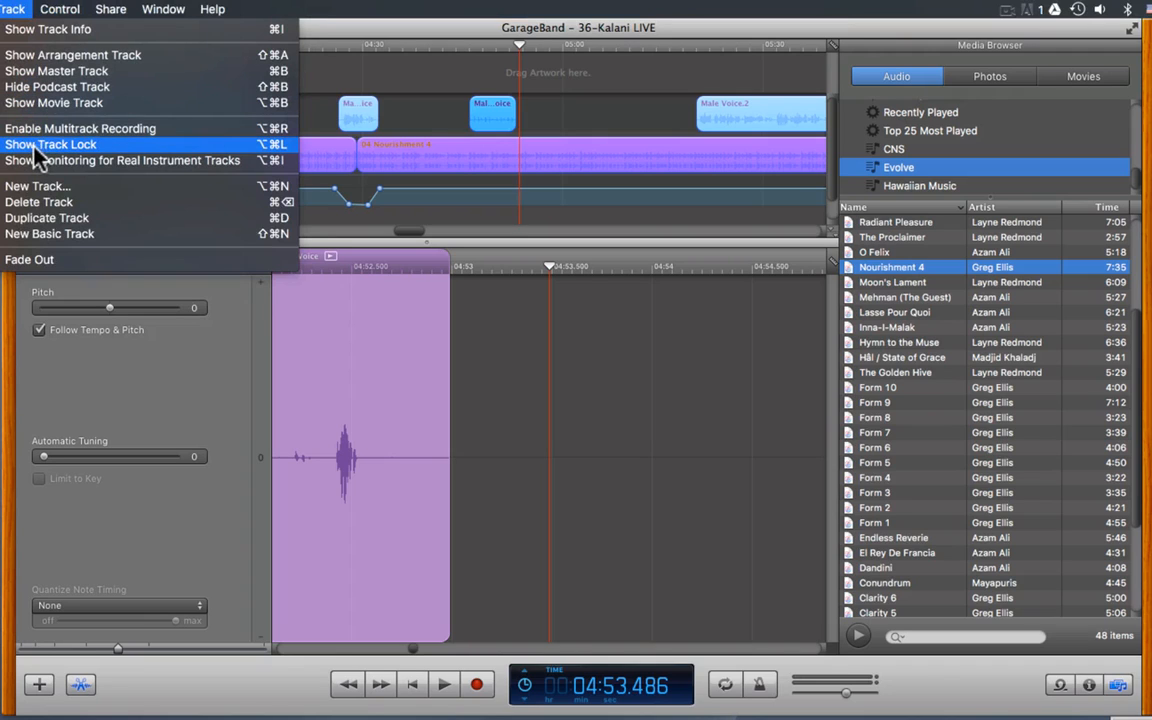
pyautogui.click(35, 71)
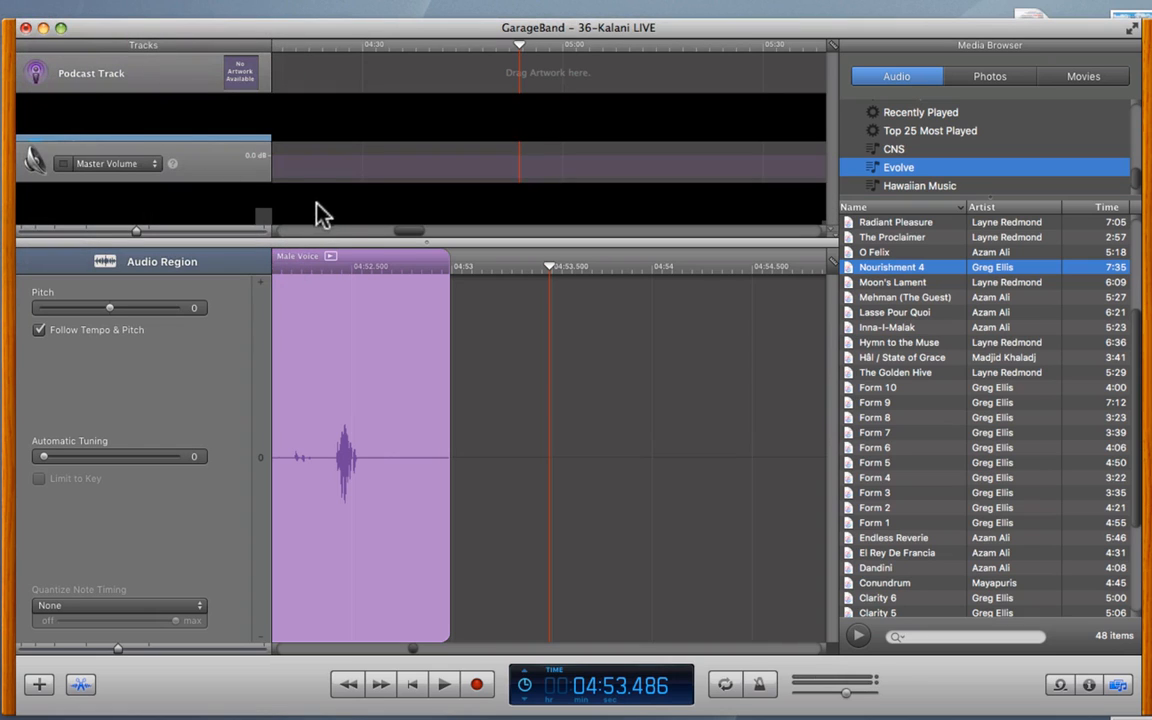
pyautogui.moveTo(428, 253); pyautogui.dragTo(428, 320)
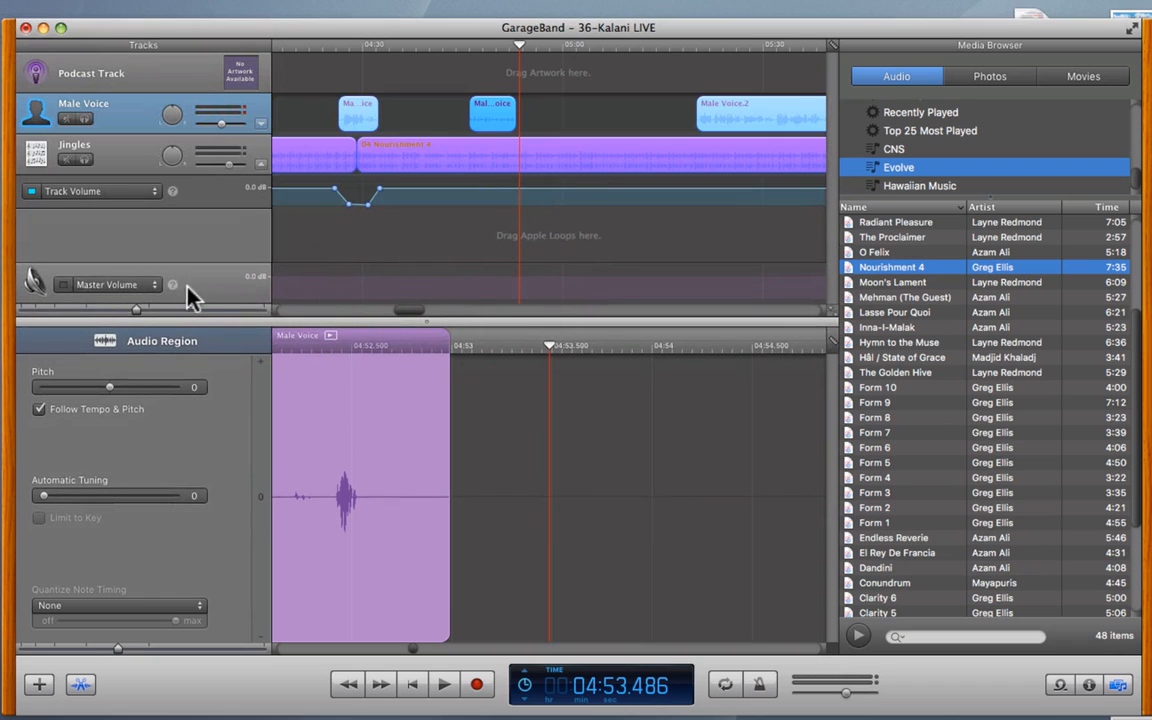
pyautogui.click(212, 290)
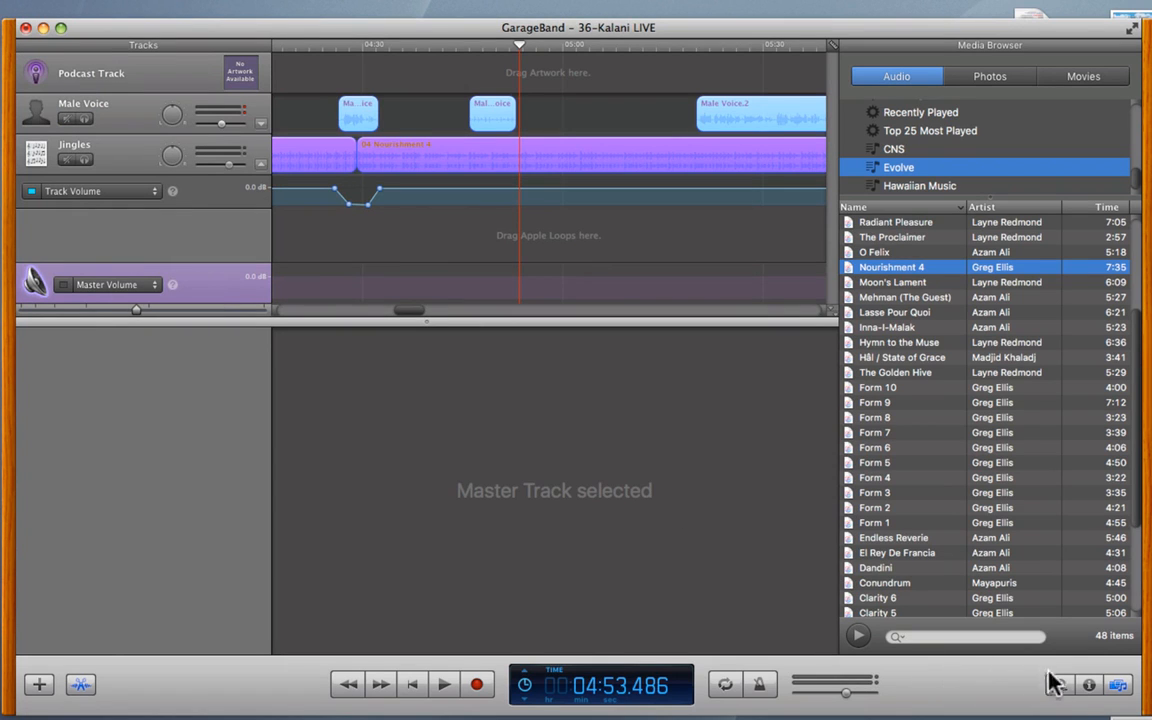
# - Show the Master Track's effects in Track Info's Edit tab, including FinalPlug 5 on CD Mastering
pyautogui.click(1089, 684)
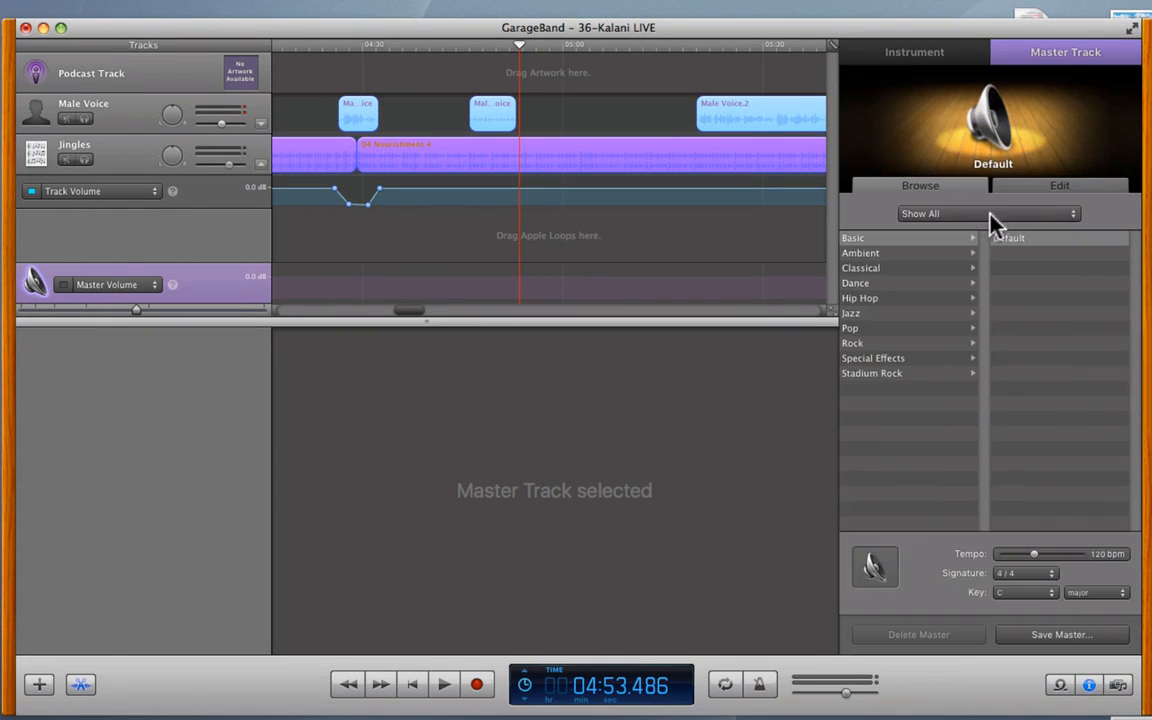
pyautogui.click(1028, 188)
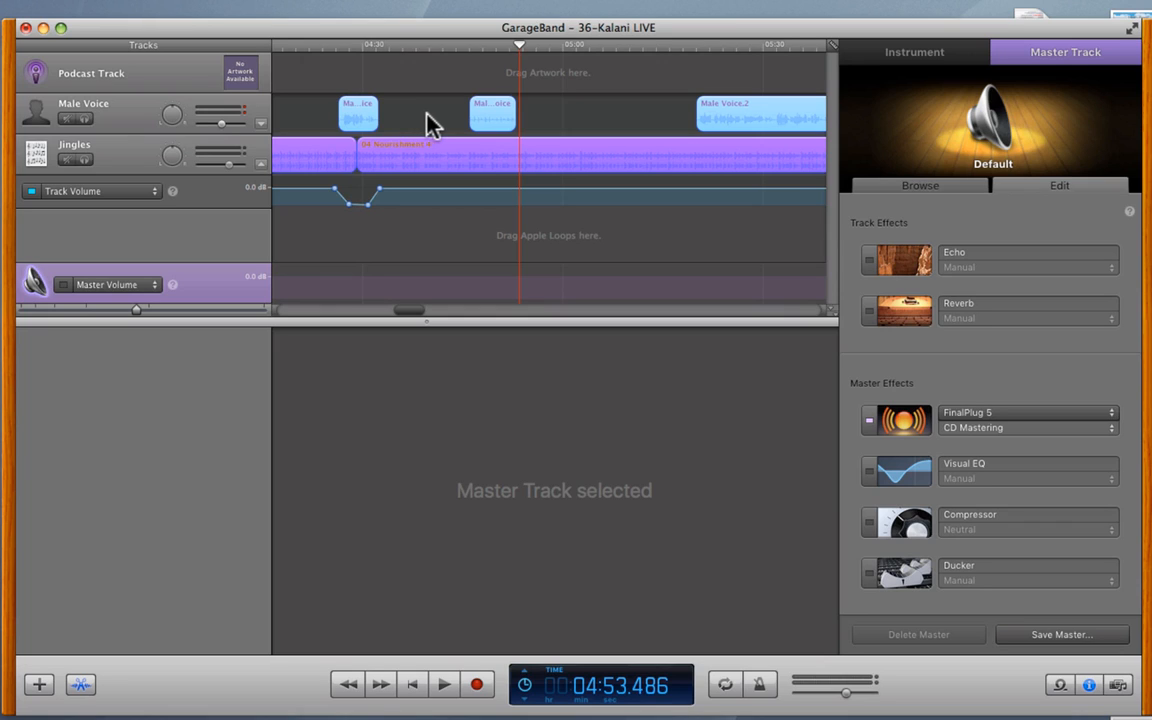
pyautogui.moveTo(1078, 8)
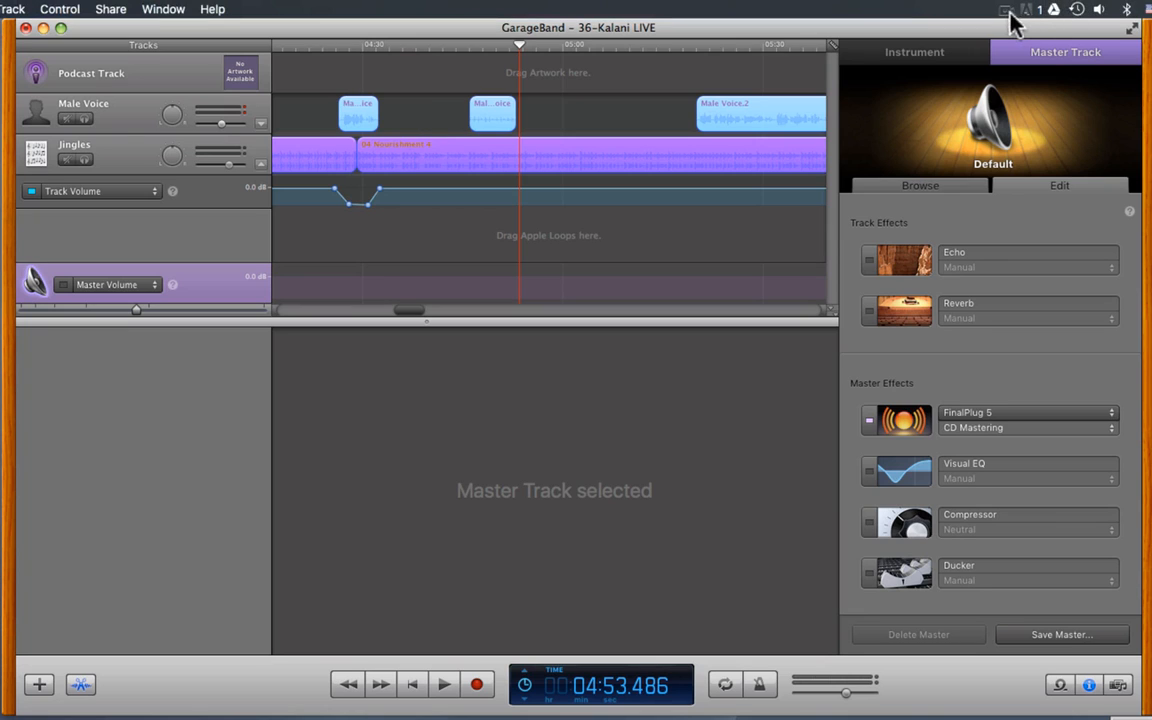